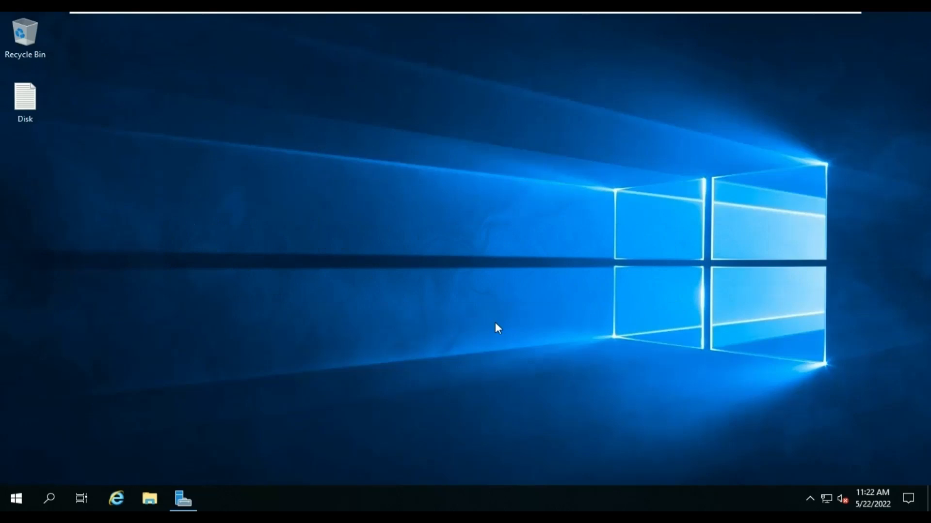
Step: Open the Disk text file on the desktop and review the planned drive names, letters and sizes
double_click(24, 99)
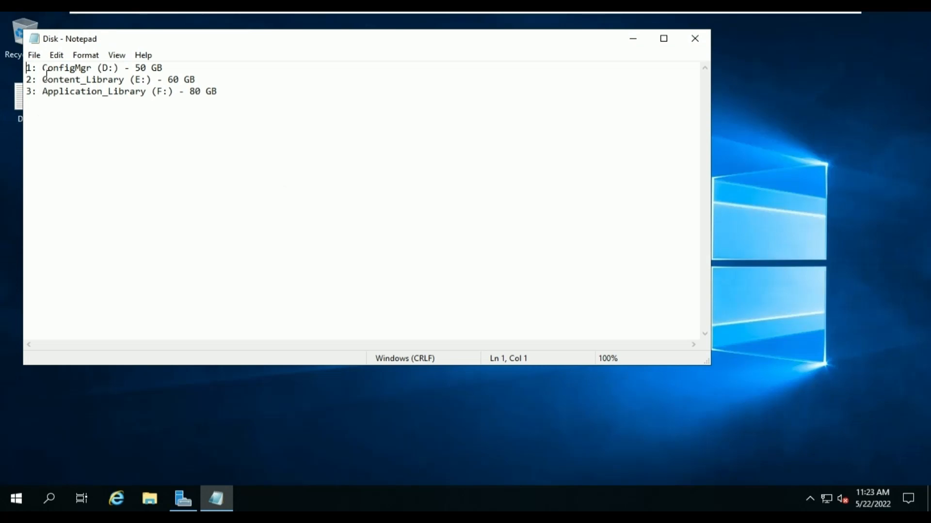
left_click_drag(45, 71, 117, 73)
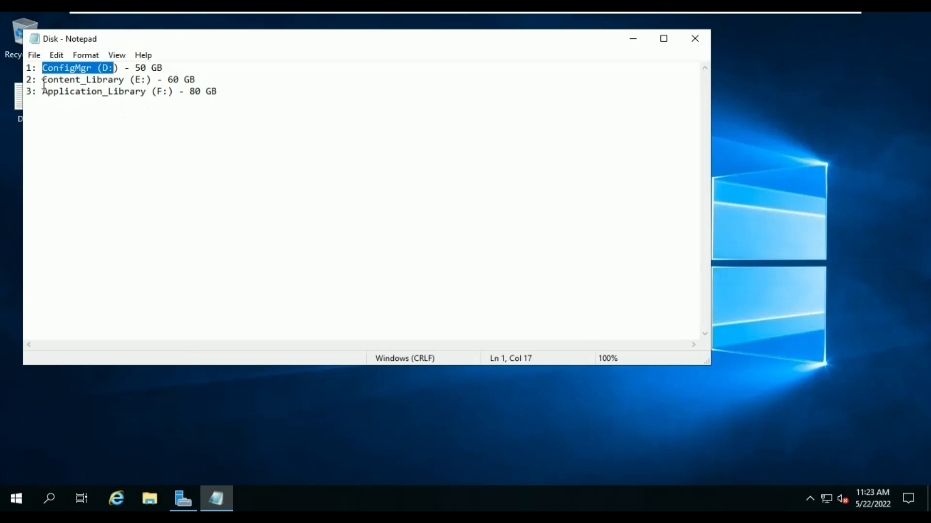
left_click_drag(41, 84, 150, 79)
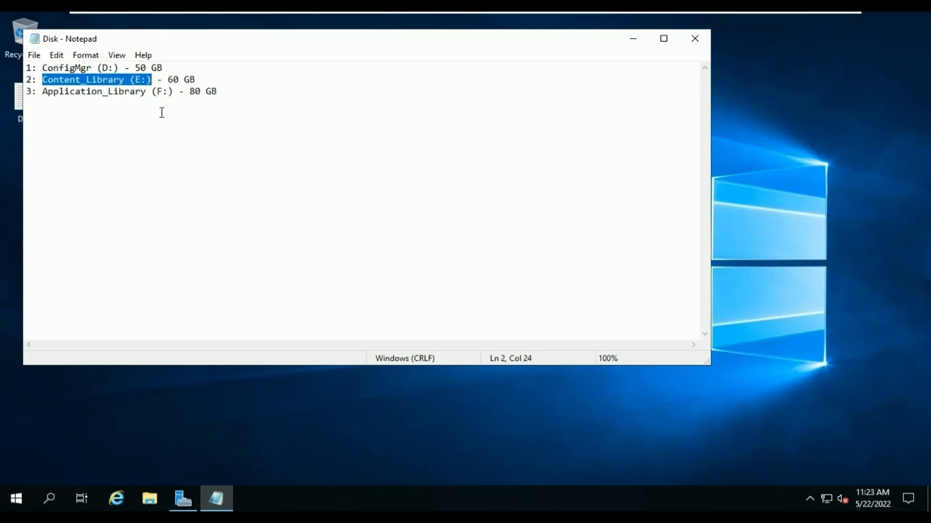
double_click(123, 94)
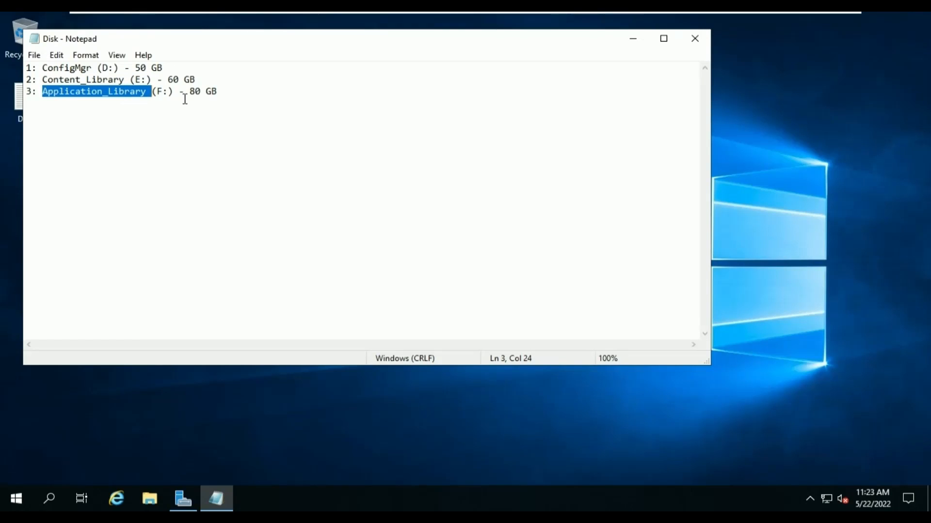
left_click(170, 92)
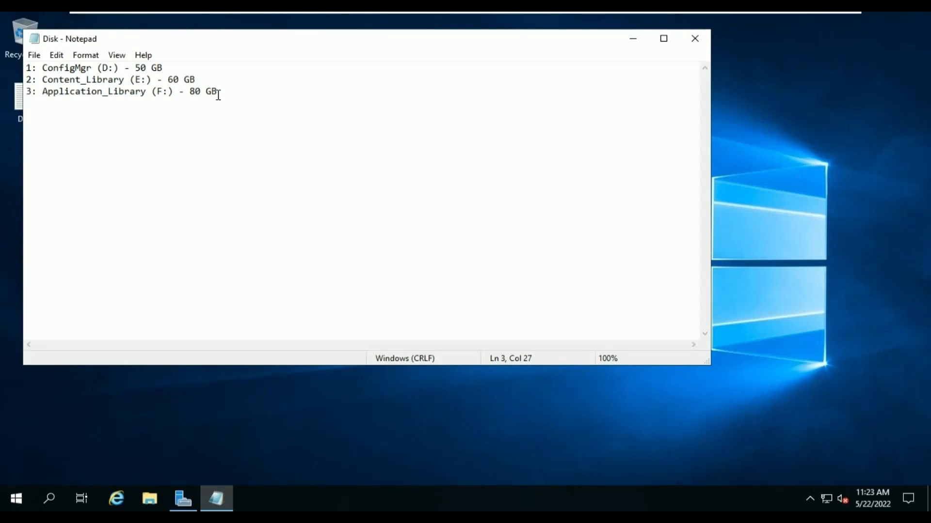
left_click_drag(217, 93, 179, 91)
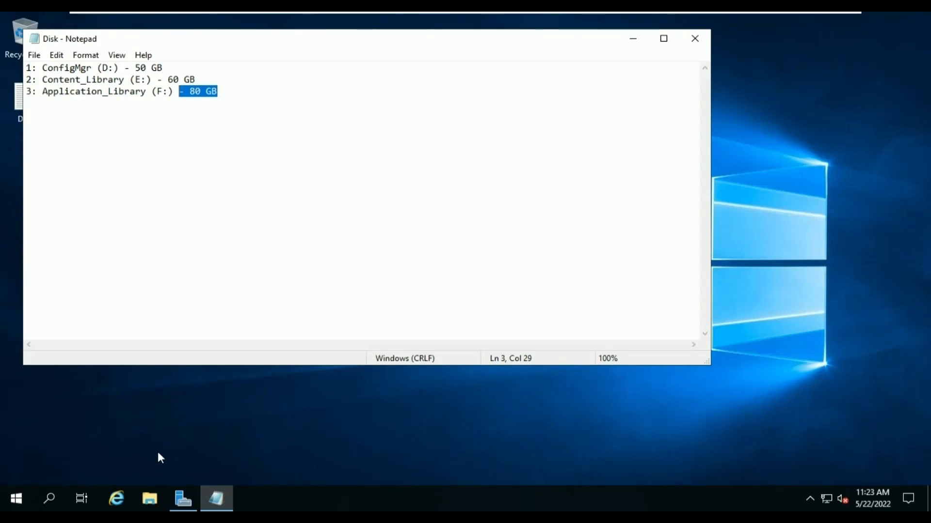
Step: Switch to File Explorer and examine the server's drives under This PC
left_click(148, 494)
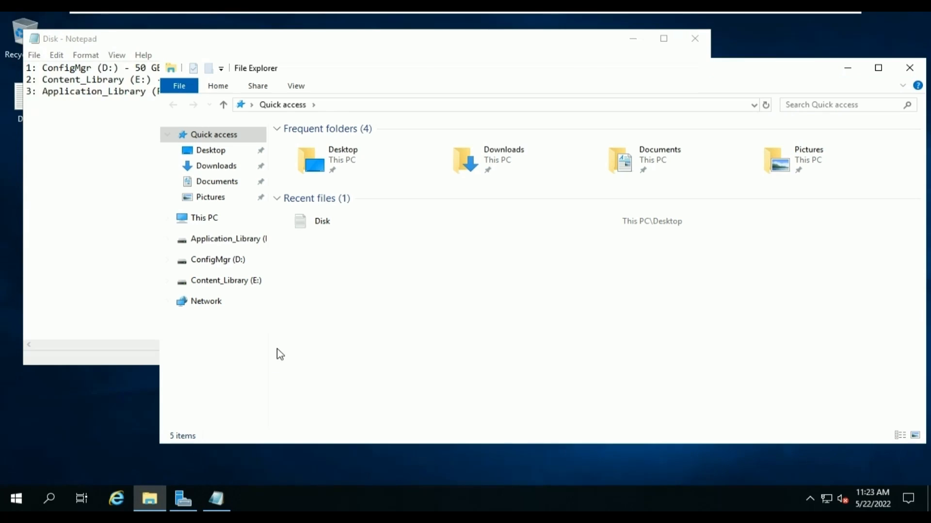
left_click(200, 222)
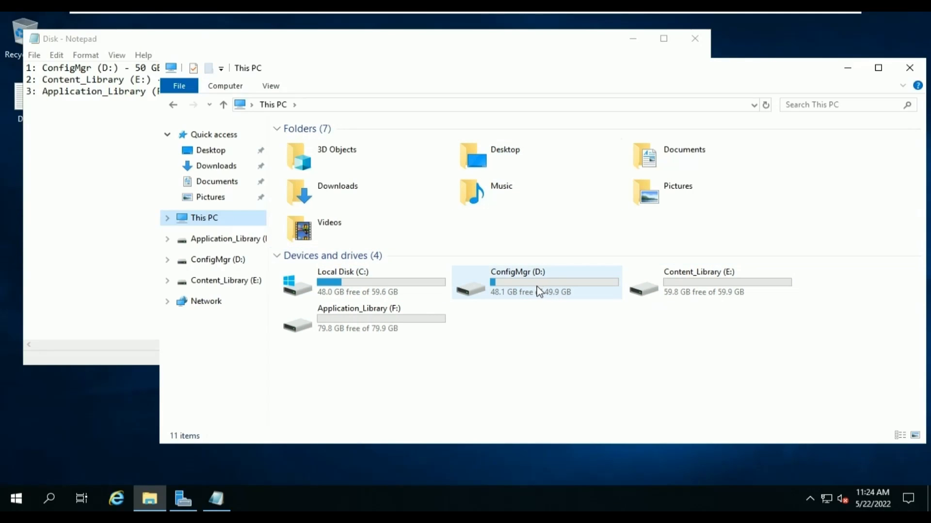
mouse_move(523, 289)
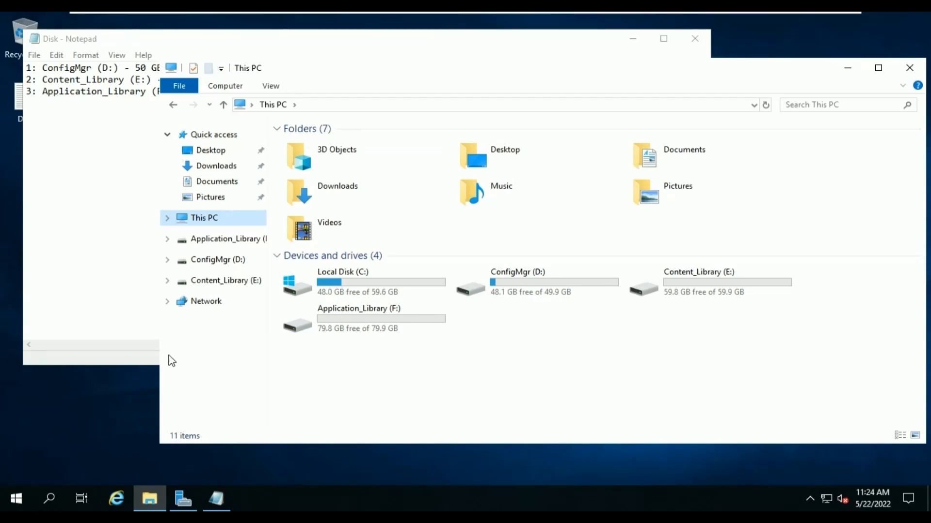
Step: Create a new text document on the desktop named no_sms_on_drive
right_click(87, 399)
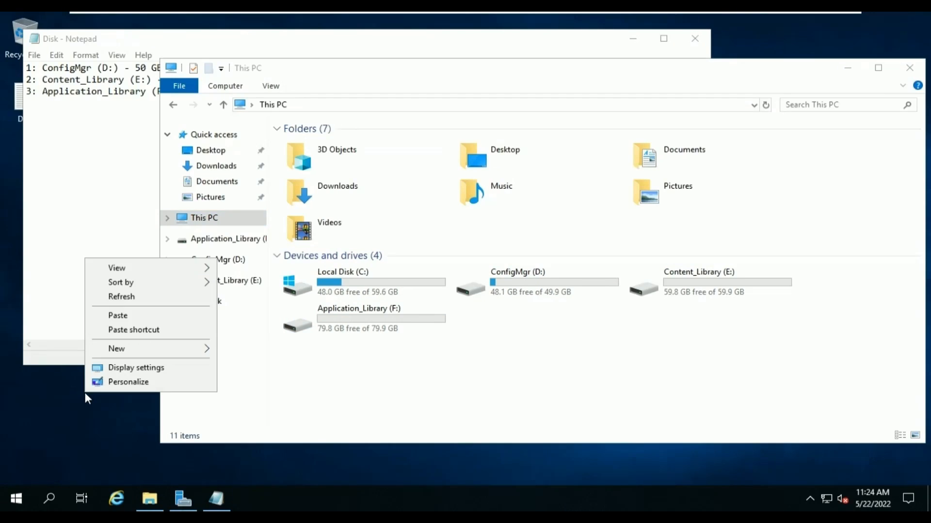
mouse_move(179, 349)
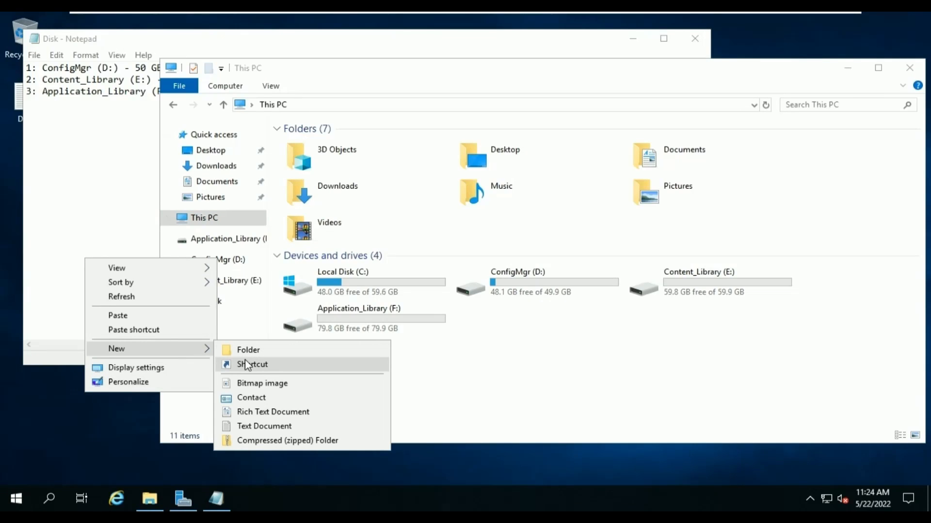
left_click(289, 426)
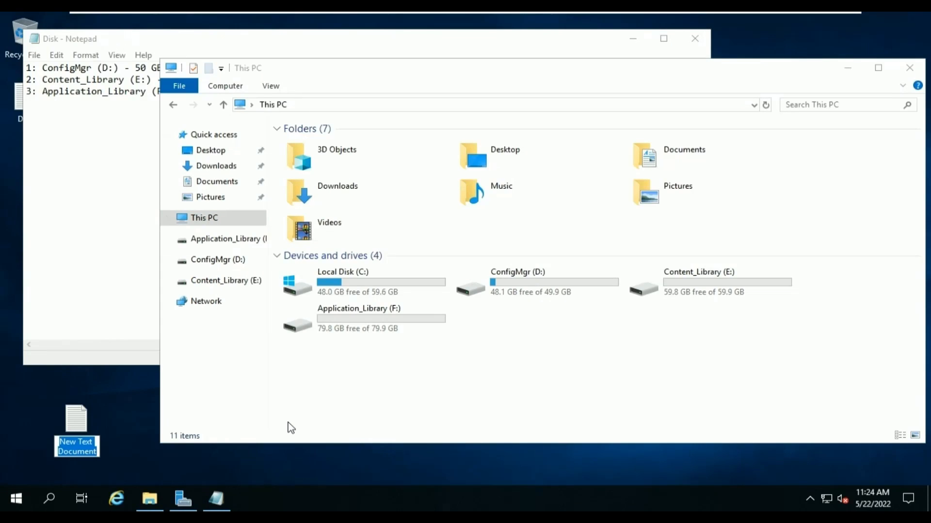
type("n")
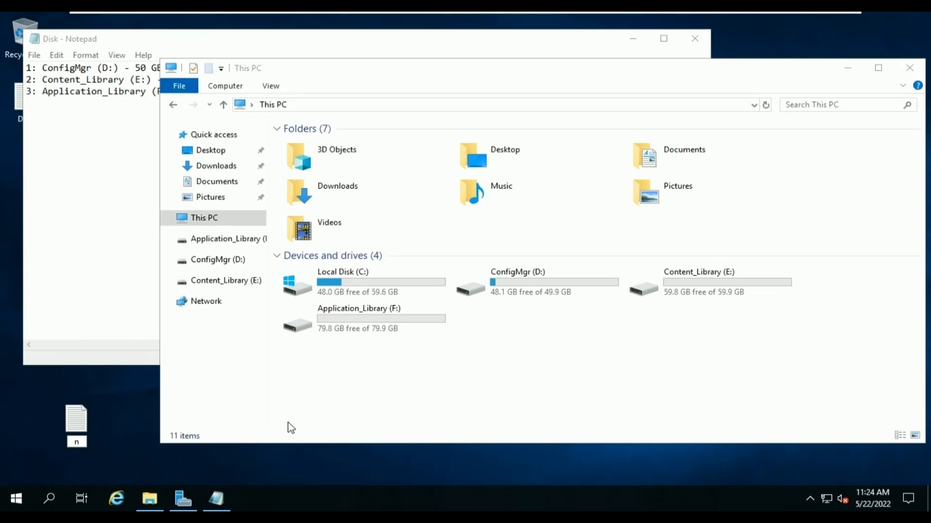
type("o_sms_on")
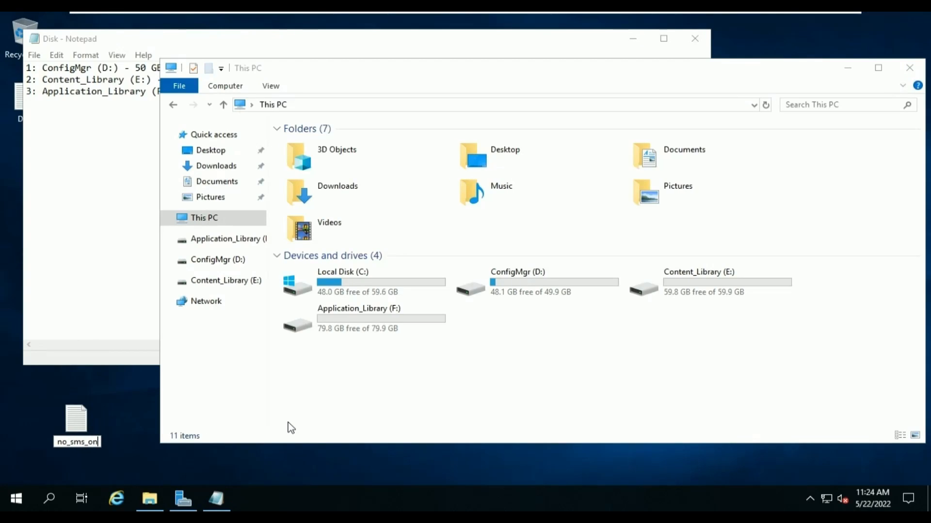
type("_drive")
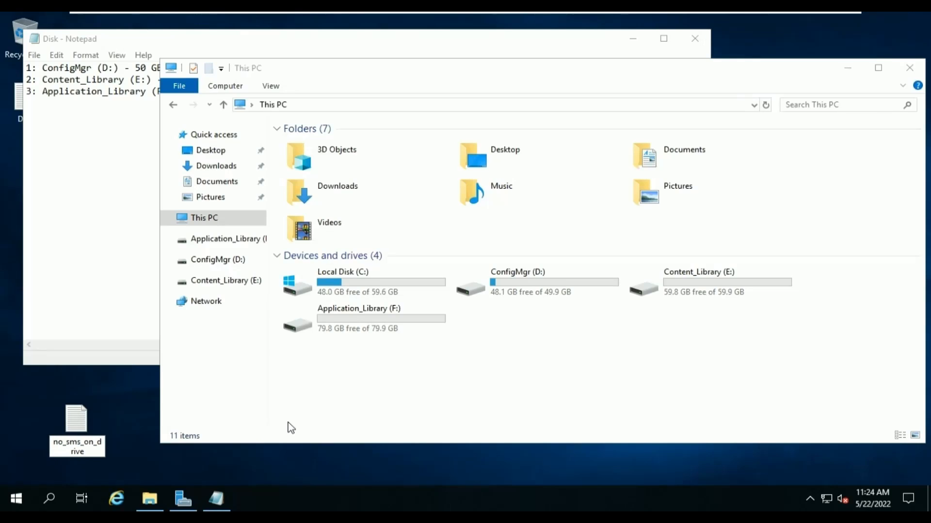
key("Return")
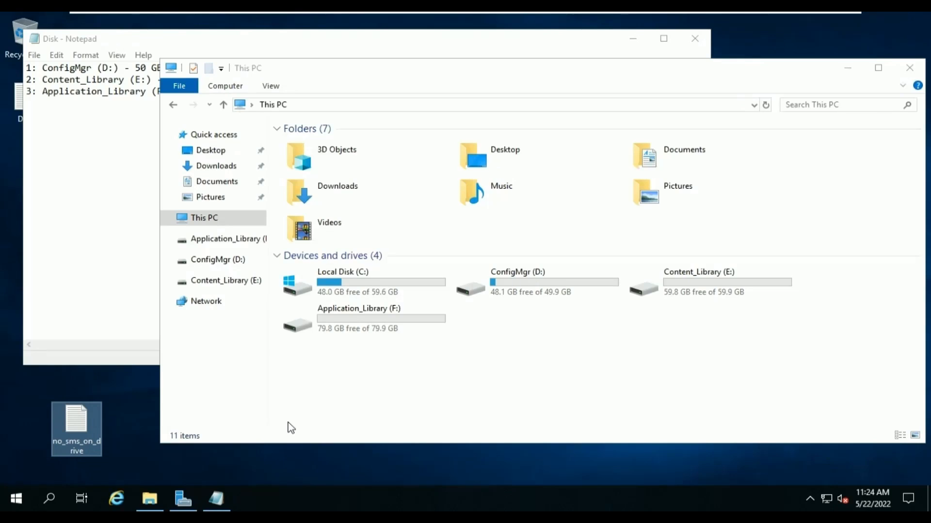
Step: Move the no_sms_on_drive file from the desktop to the root of Local Disk (C:), granting administrator permission
double_click(361, 273)
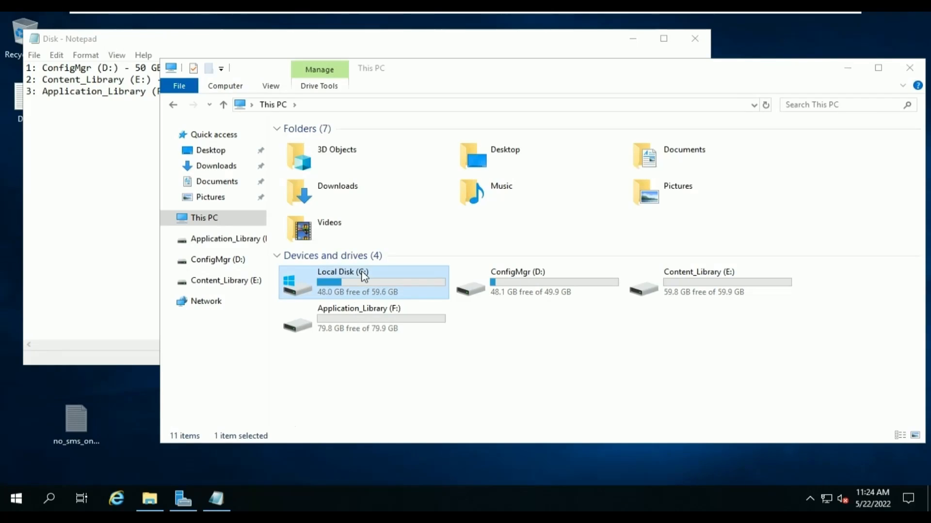
key("ctrl+v")
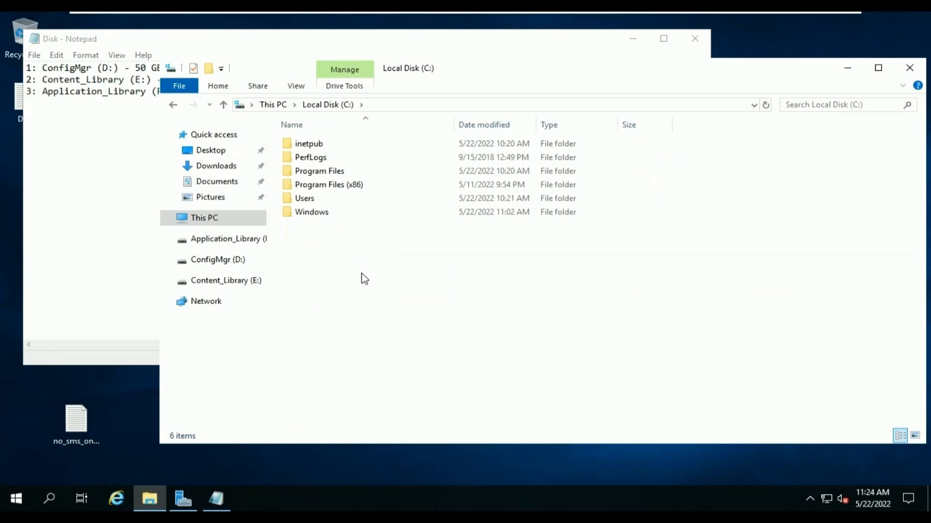
left_click(428, 168)
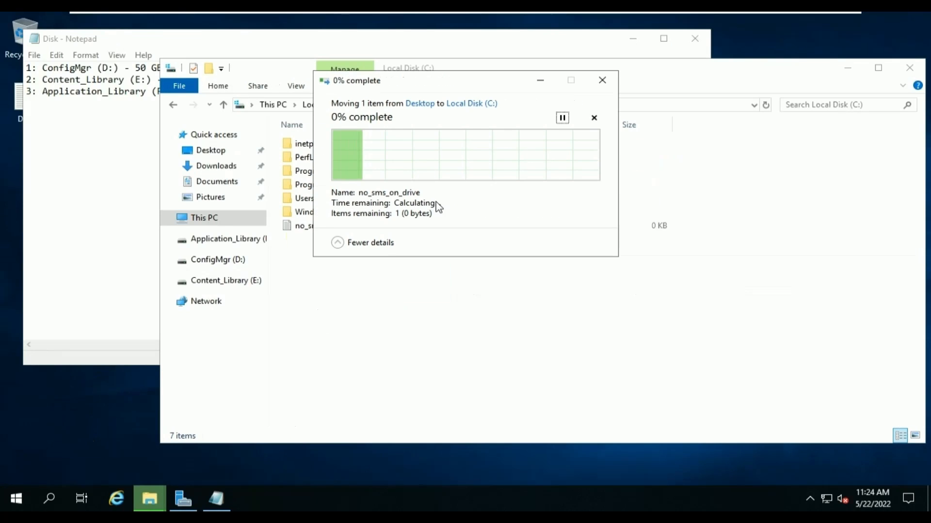
Step: Show file name extensions and rename the text file on the C: drive to no_sms_on_drive.sms, granting administrator permission
left_click(293, 88)
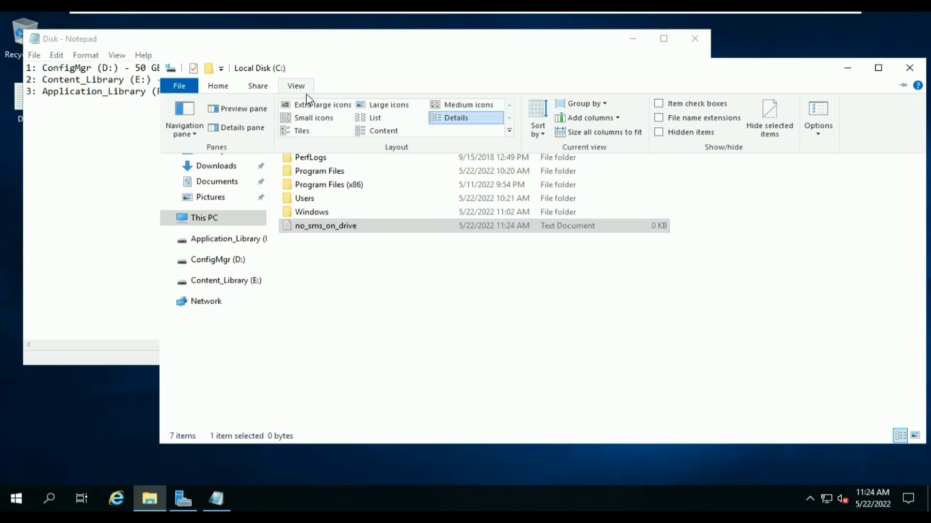
left_click(657, 118)
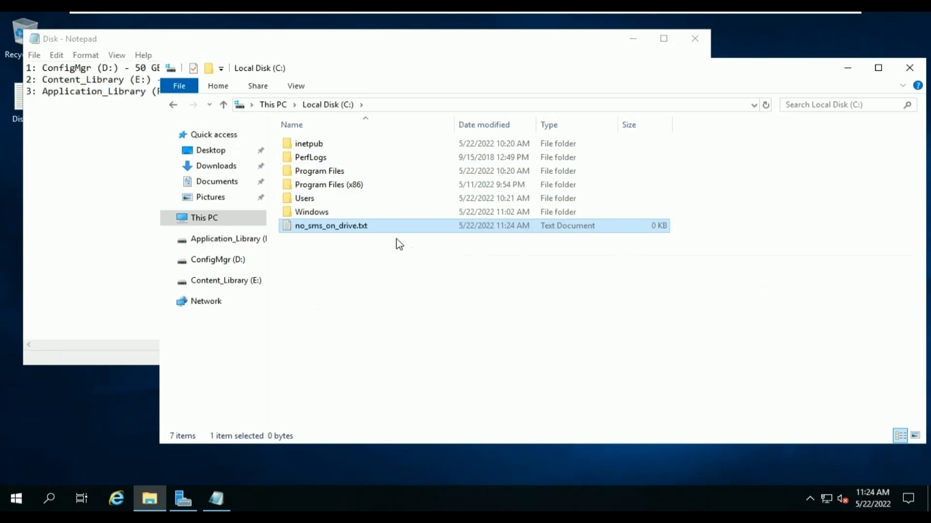
right_click(390, 229)
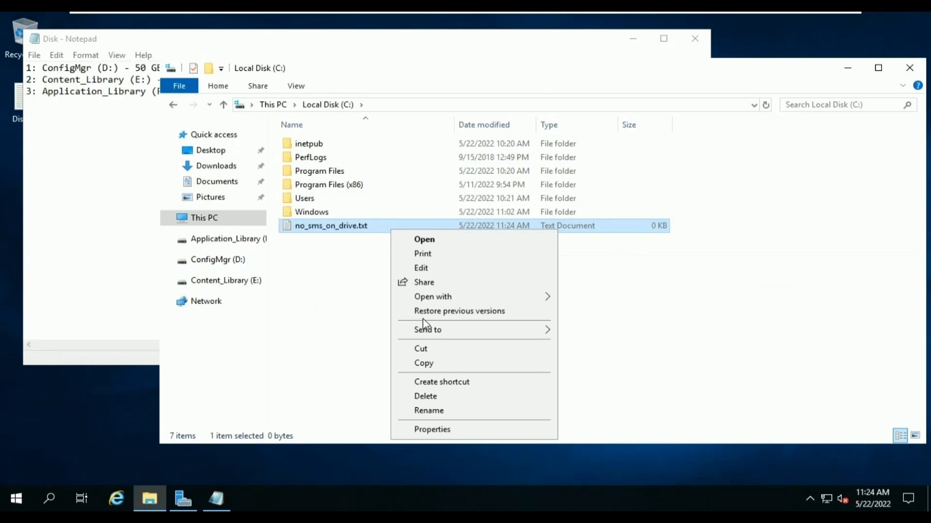
left_click(464, 414)
key("End")
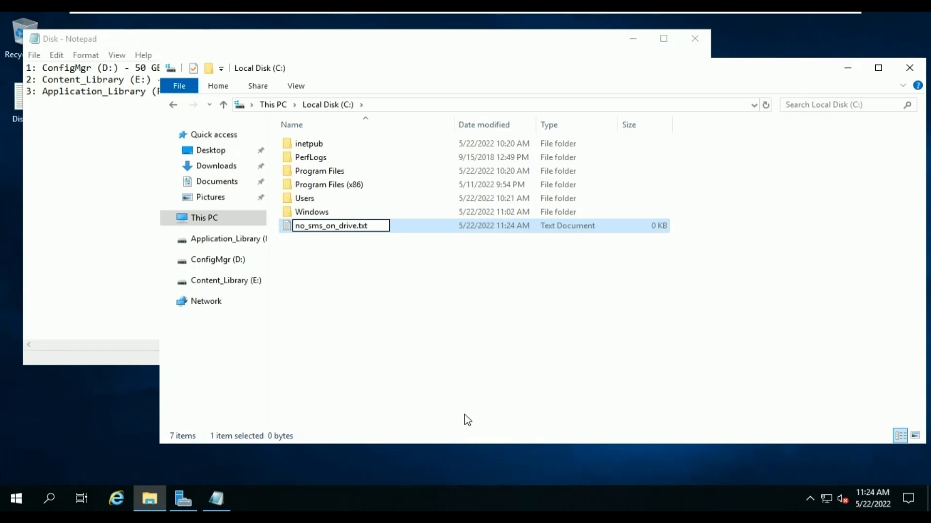
key("Right")
key("Delete")
key("Delete")
key("Delete")
type("sms")
key("Return")
key("Return")
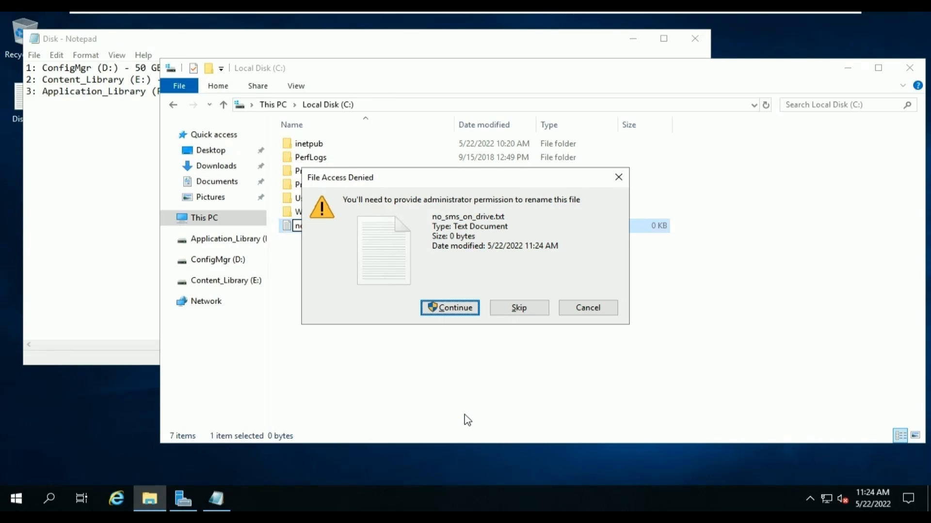
key("Return")
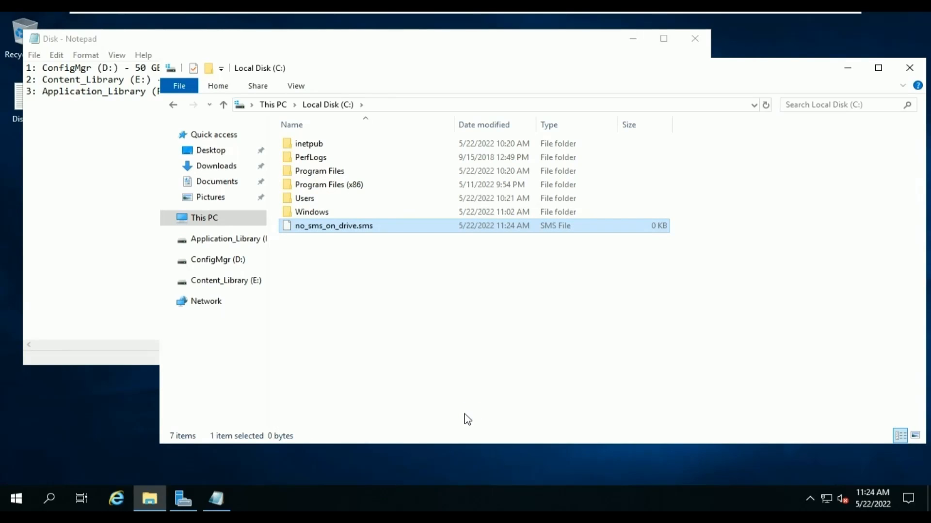
Step: Copy no_sms_on_drive.sms to the root of the ConfigMgr (D:) drive, granting administrator permission
left_click(229, 242)
left_click(233, 222)
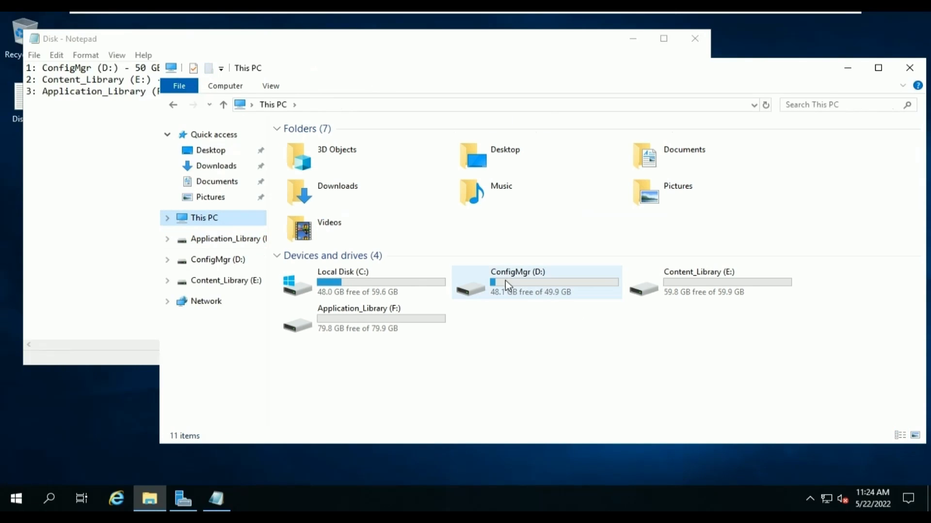
double_click(528, 278)
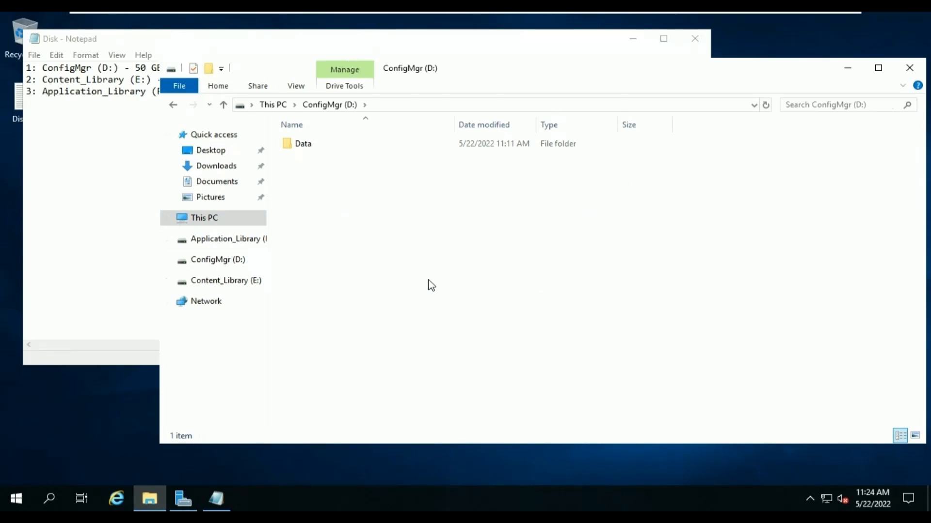
key("ctrl+v")
left_click(427, 170)
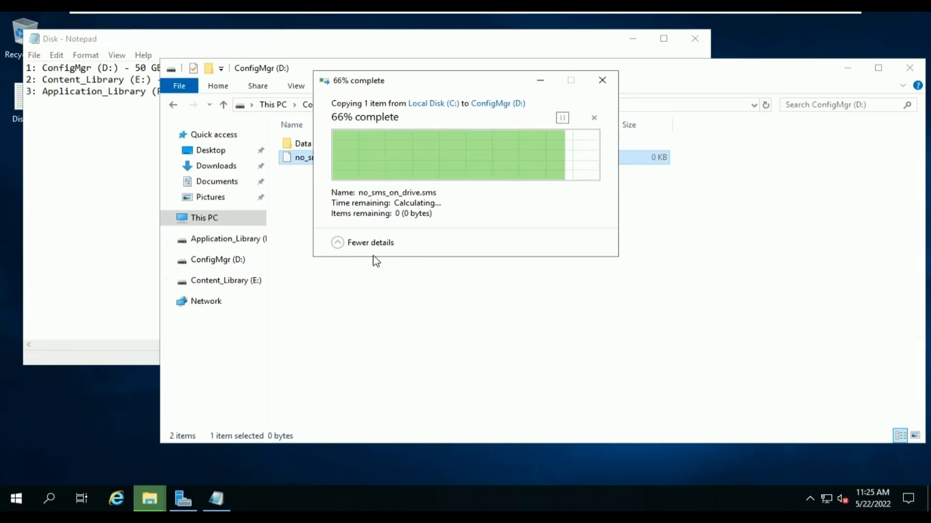
Step: Copy no_sms_on_drive.sms to the root of the Application_Library (F:) drive, granting administrator permission
left_click(278, 105)
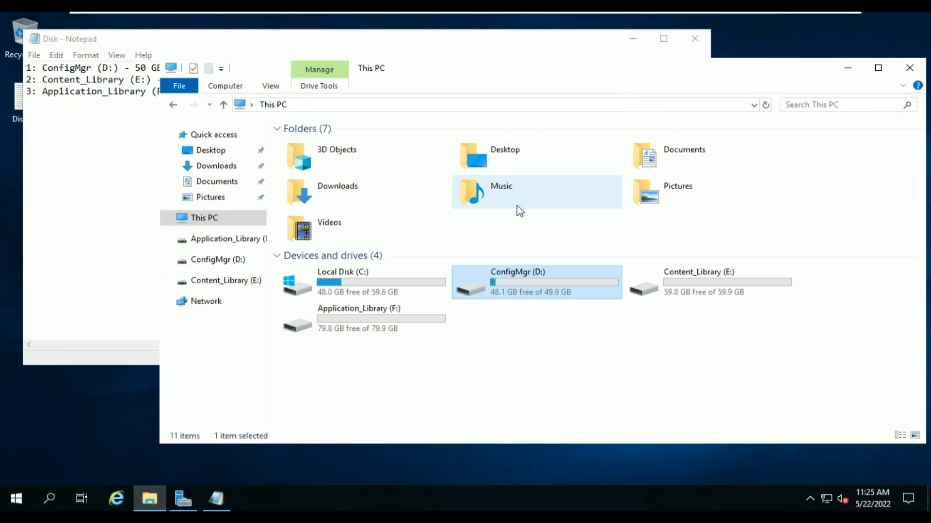
double_click(374, 326)
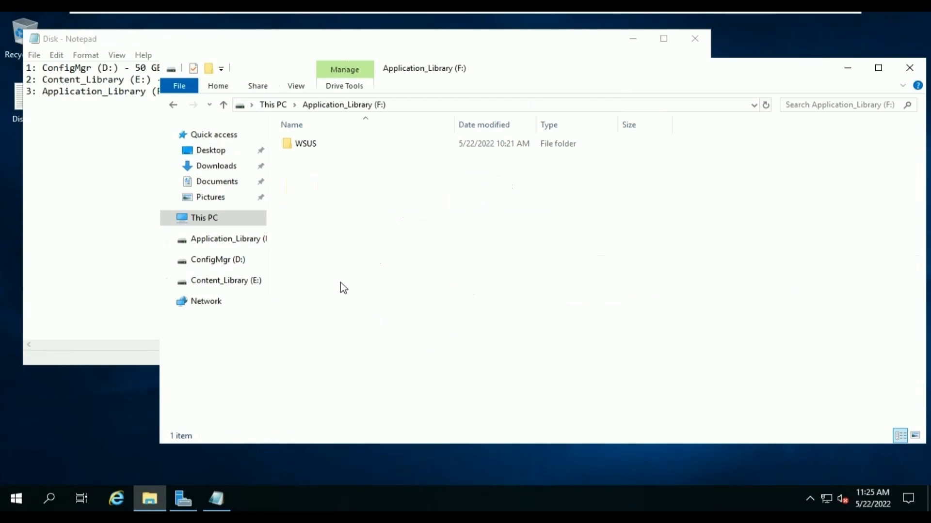
key("ctrl+v")
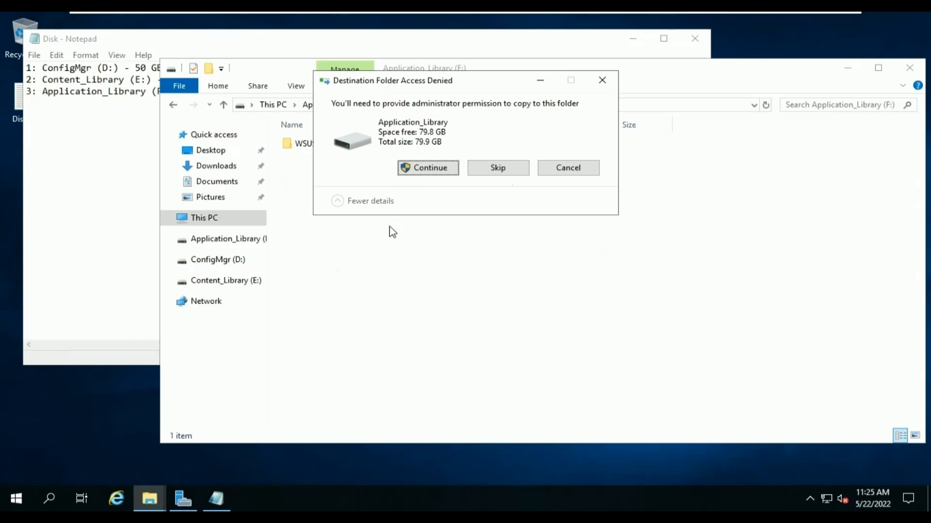
left_click(420, 169)
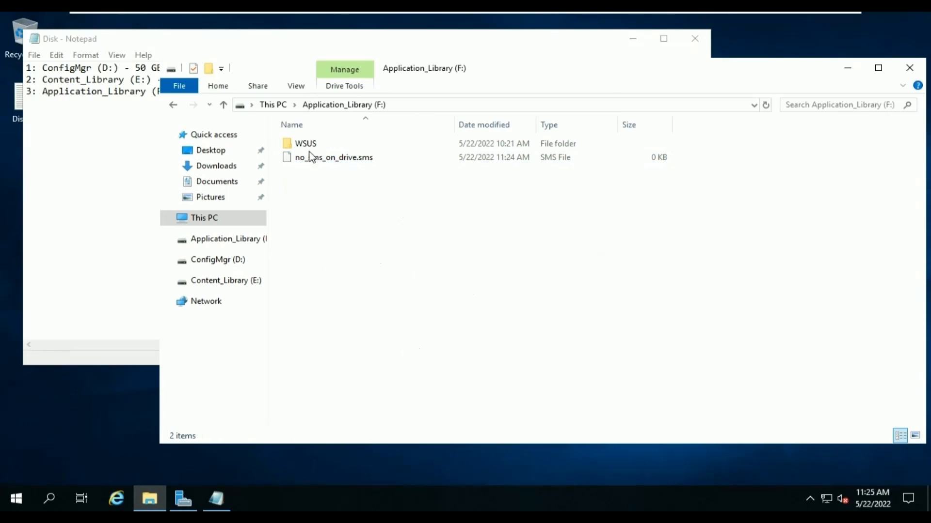
Step: Check the contents of the Content_Library (E:) drive and close File Explorer
left_click(276, 104)
left_click(722, 300)
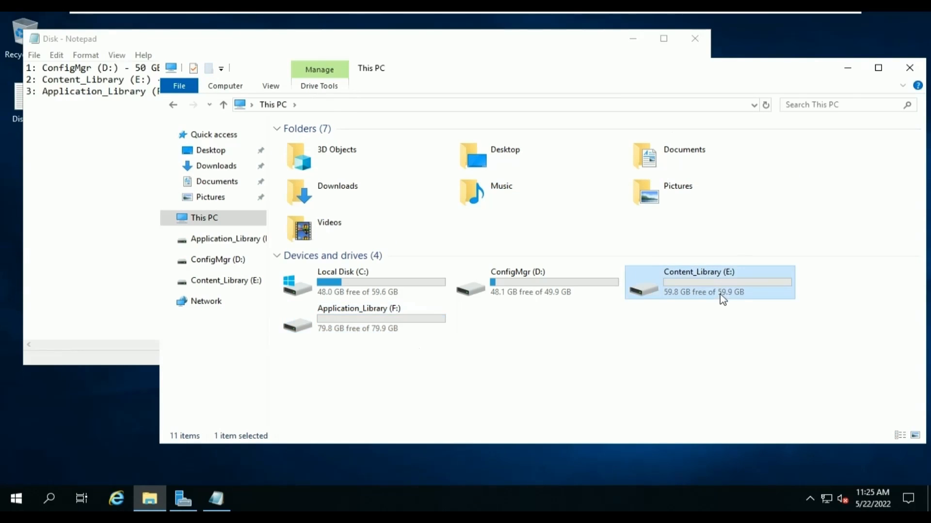
double_click(722, 301)
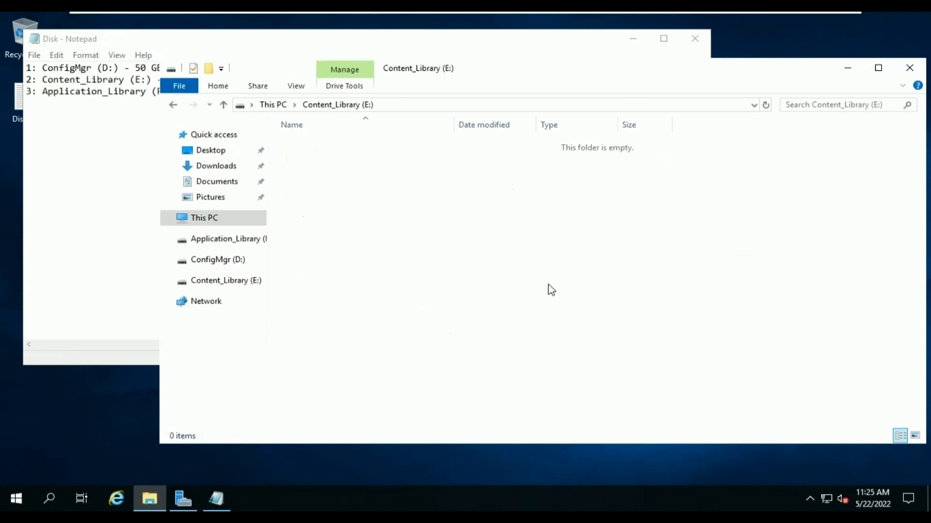
left_click(902, 77)
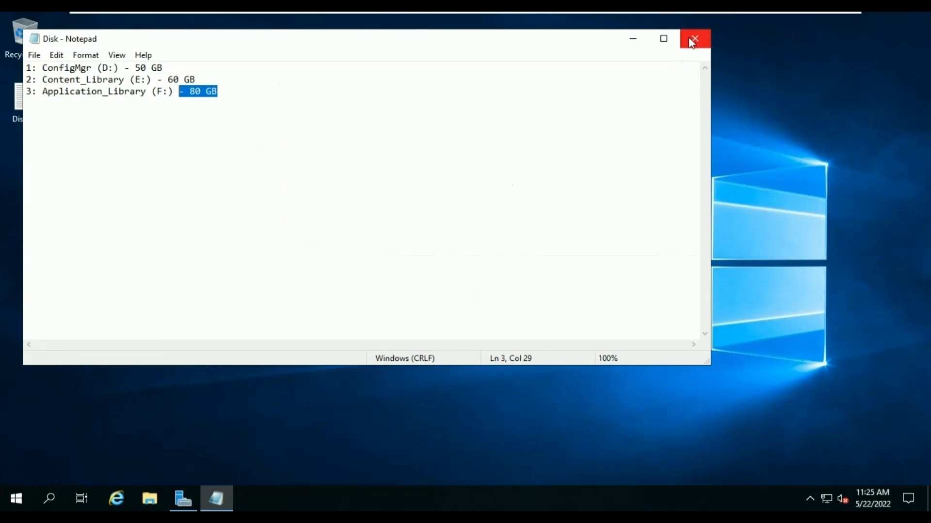
Step: Close the Disk text file in Notepad and refresh the desktop
left_click(693, 40)
right_click(321, 191)
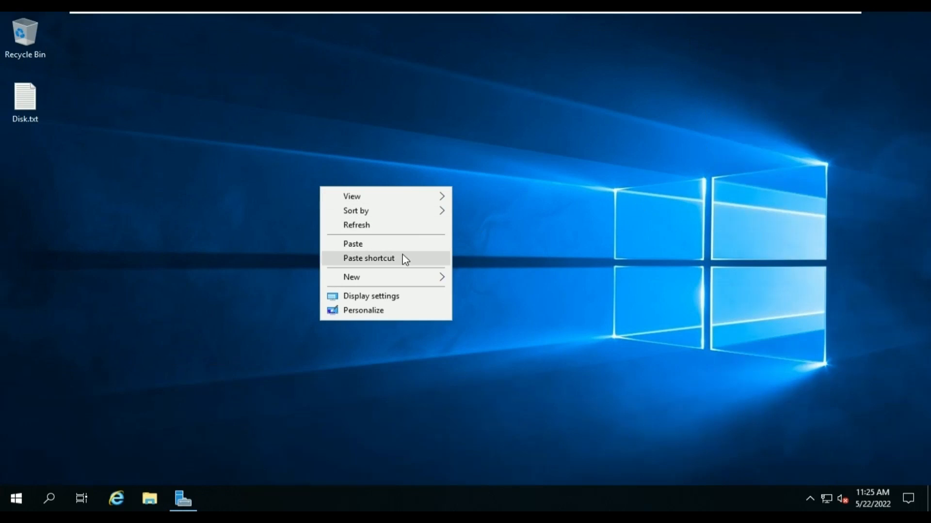
left_click(395, 224)
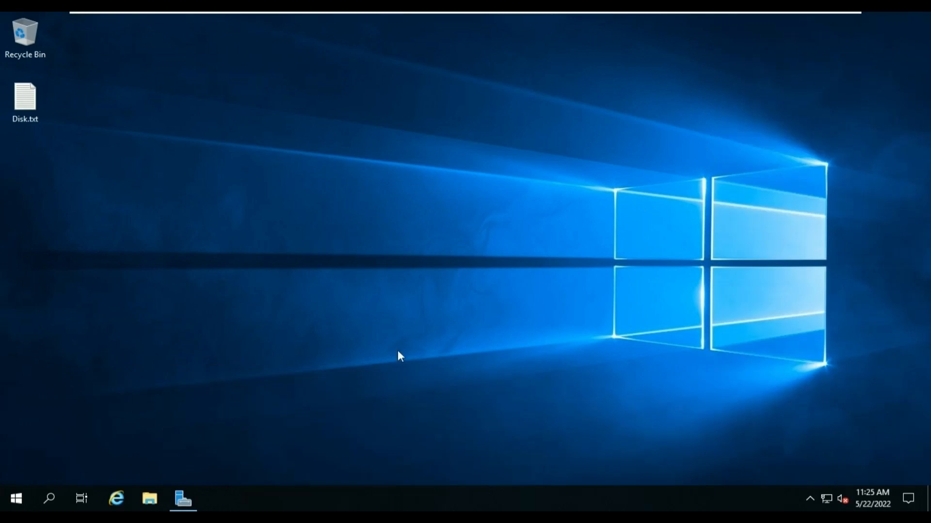
Step: Browse to the \\mypc network share in File Explorer and open its SCCM folder
left_click(150, 499)
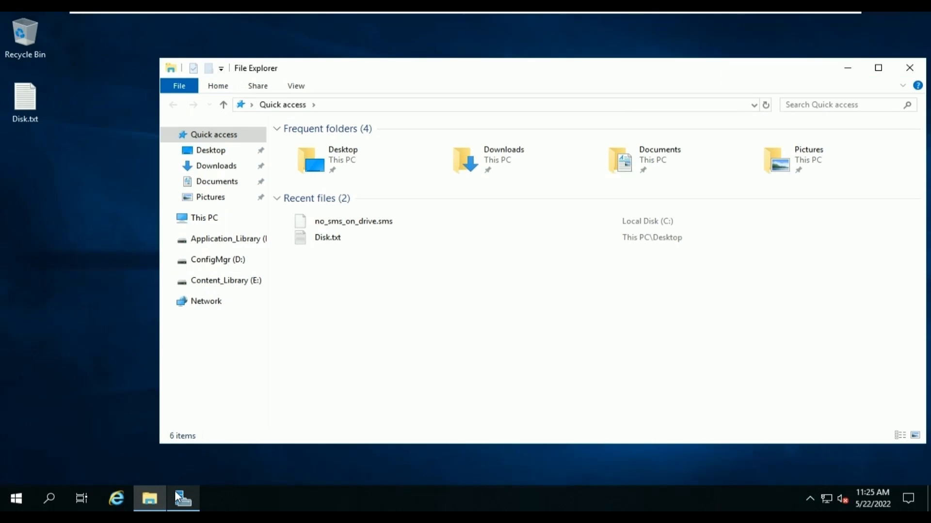
left_click(520, 108)
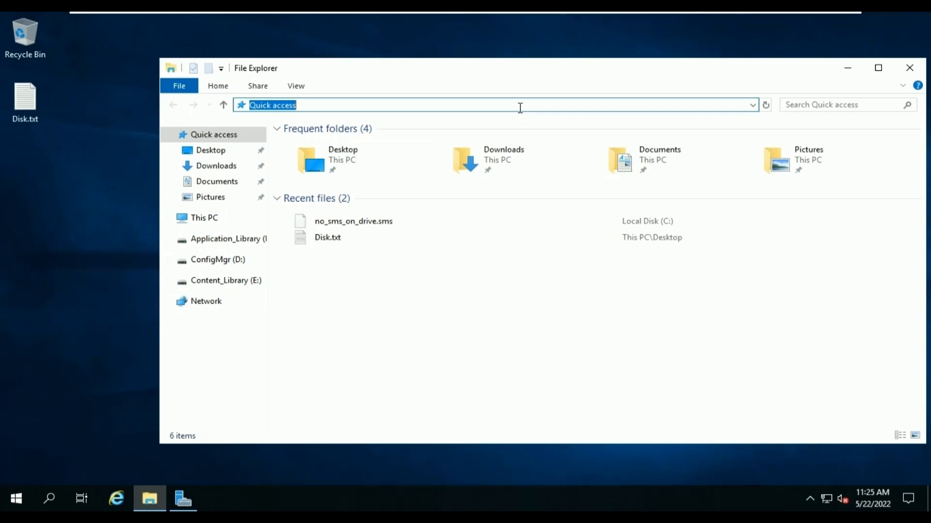
type("\\\\my")
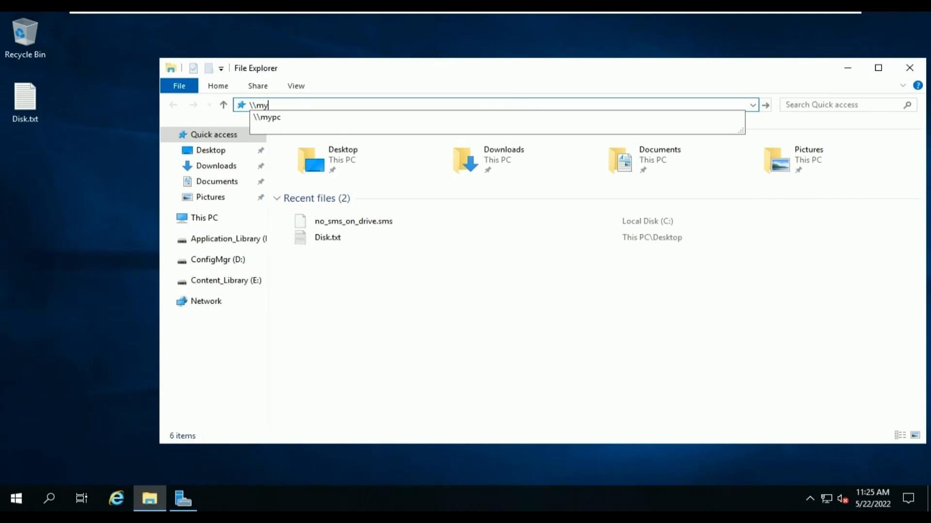
key("Down")
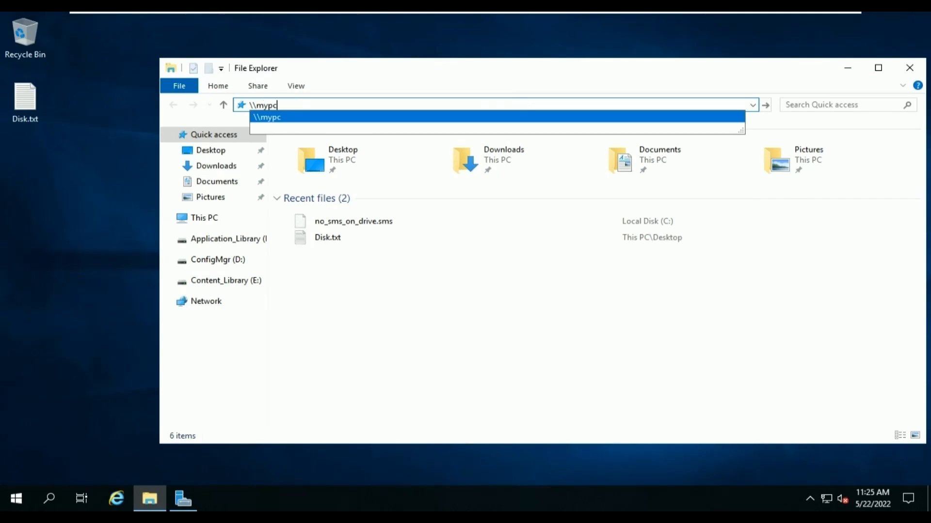
key("Return")
left_click(671, 147)
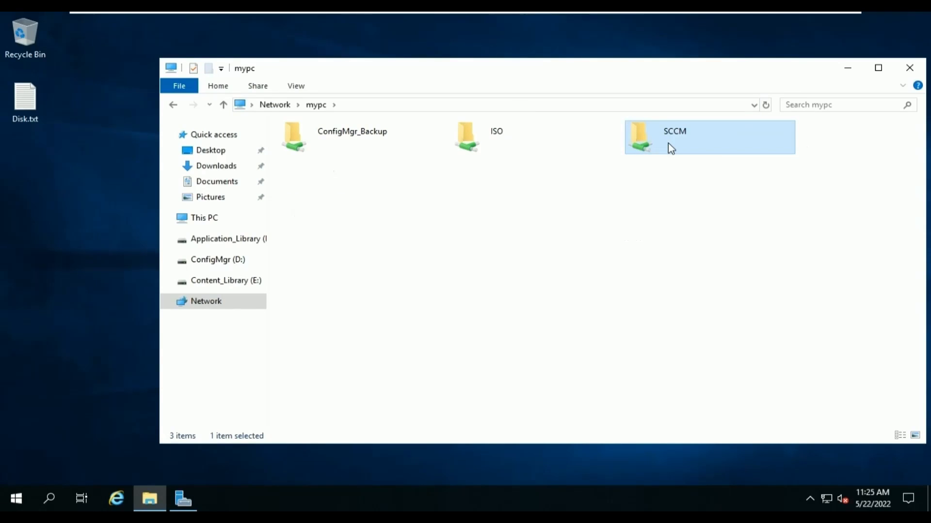
double_click(671, 146)
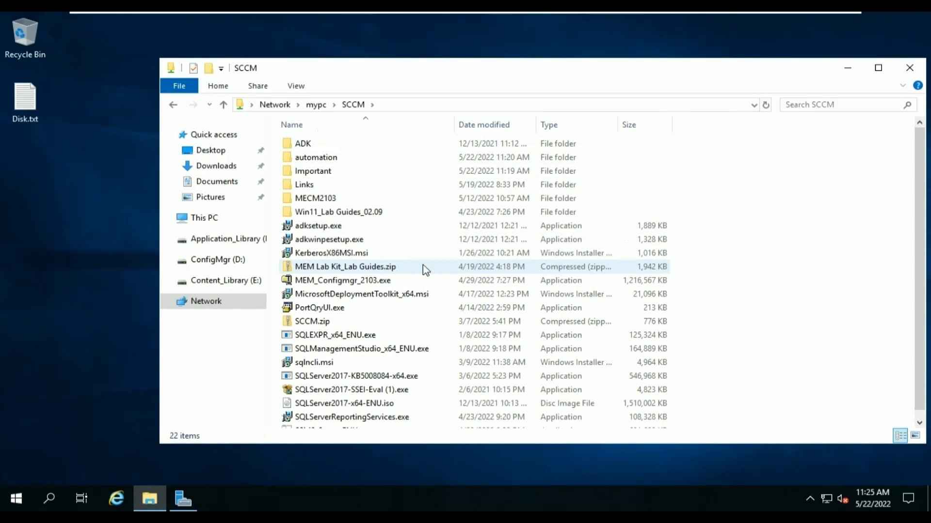
Step: Open Scripts.txt from the Important\Scripts folder and review its Install-WindowsFeature command through to the BITS and RDC features
double_click(367, 174)
double_click(323, 156)
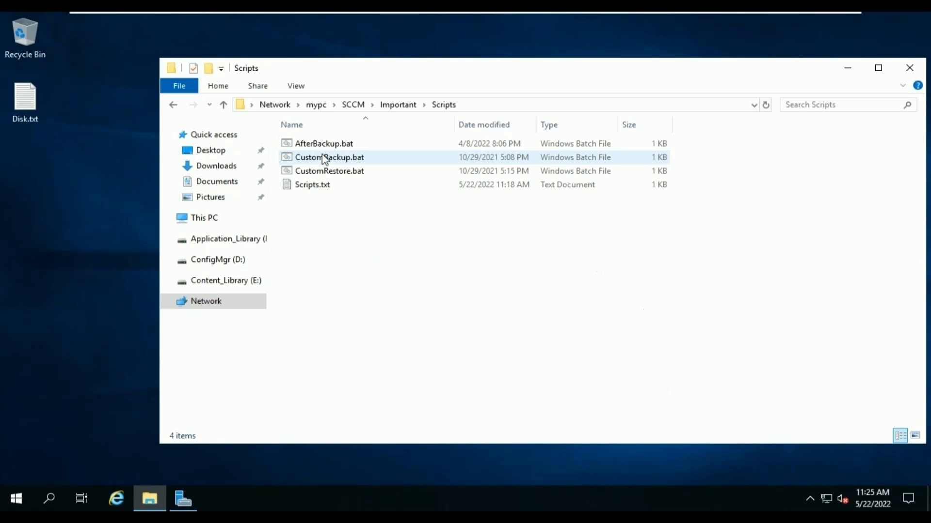
double_click(359, 185)
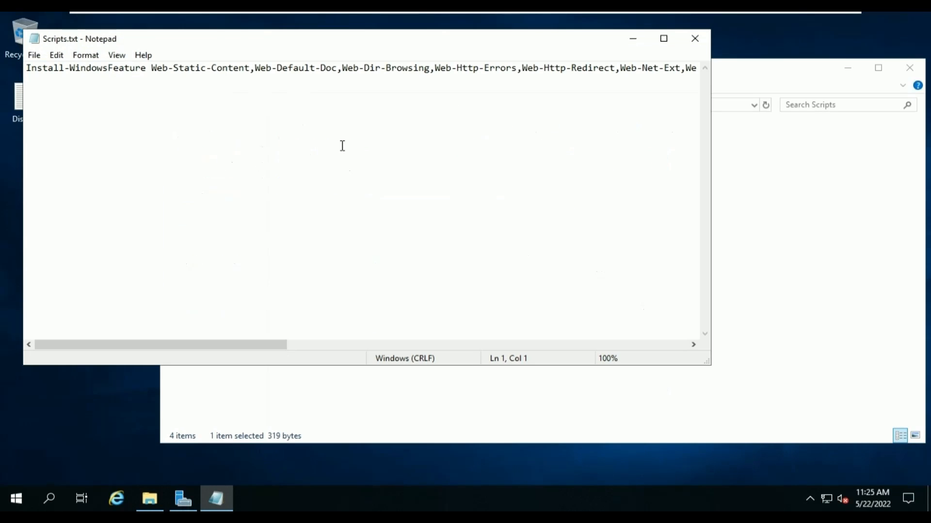
left_click(341, 125)
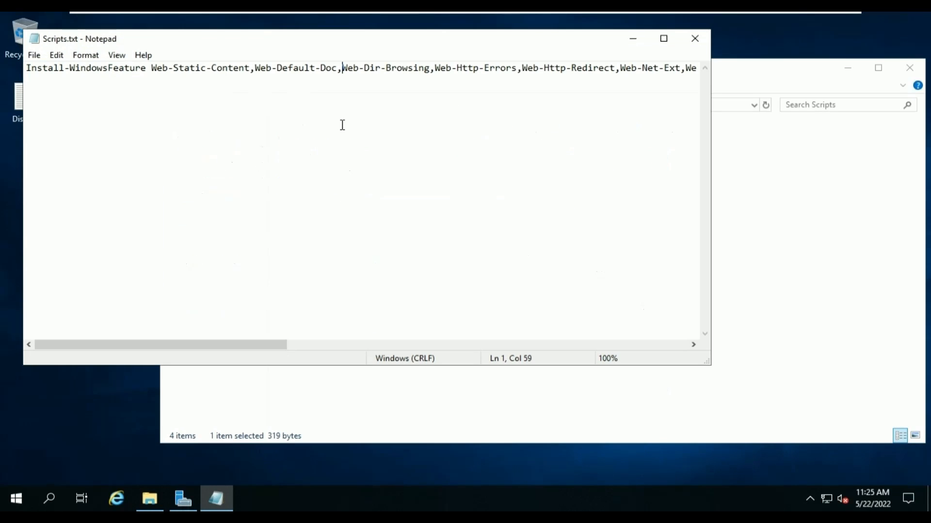
left_click(663, 39)
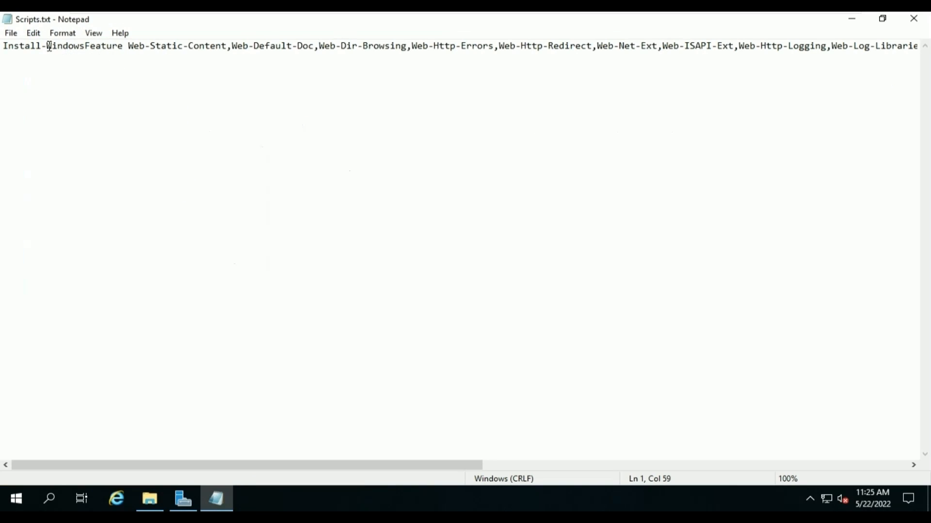
left_click_drag(124, 46, 2, 45)
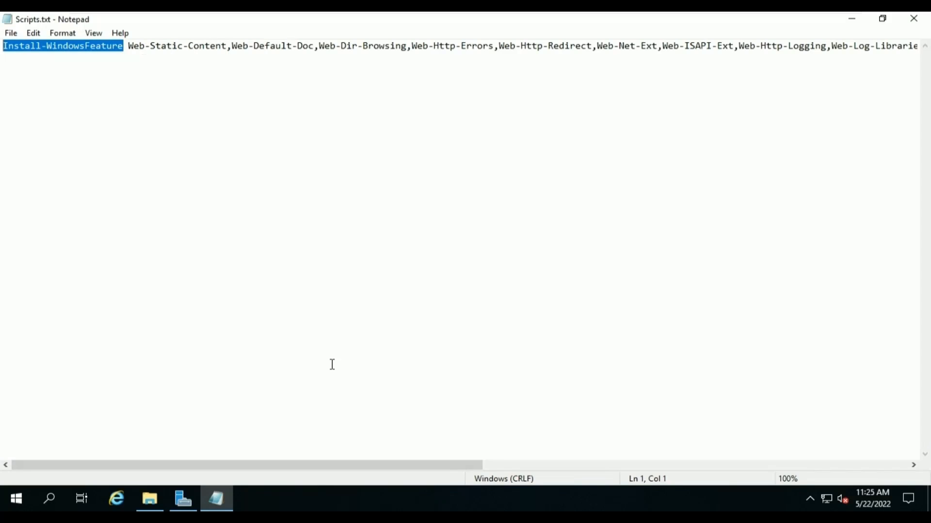
mouse_move(267, 462)
left_mouse_down()
mouse_move(672, 509)
mouse_move(700, 508)
mouse_move(776, 466)
left_mouse_up()
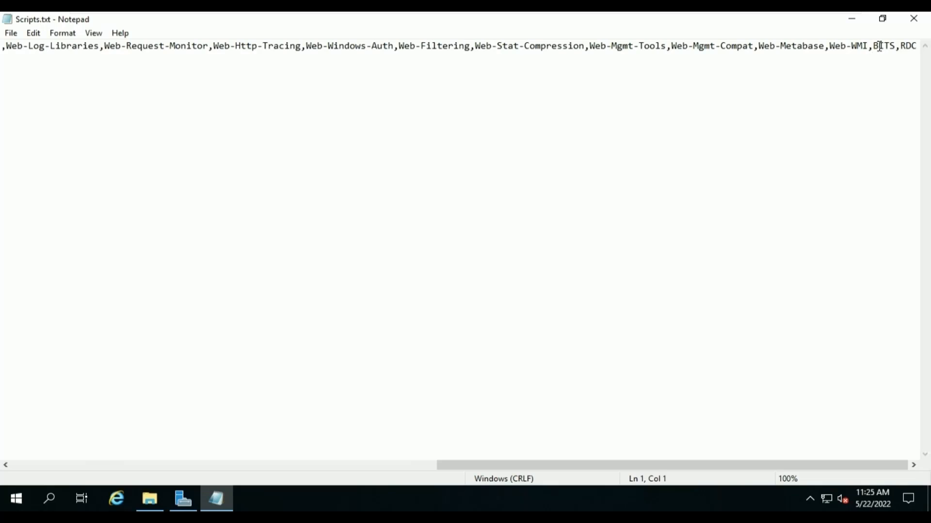
left_click_drag(873, 46, 919, 51)
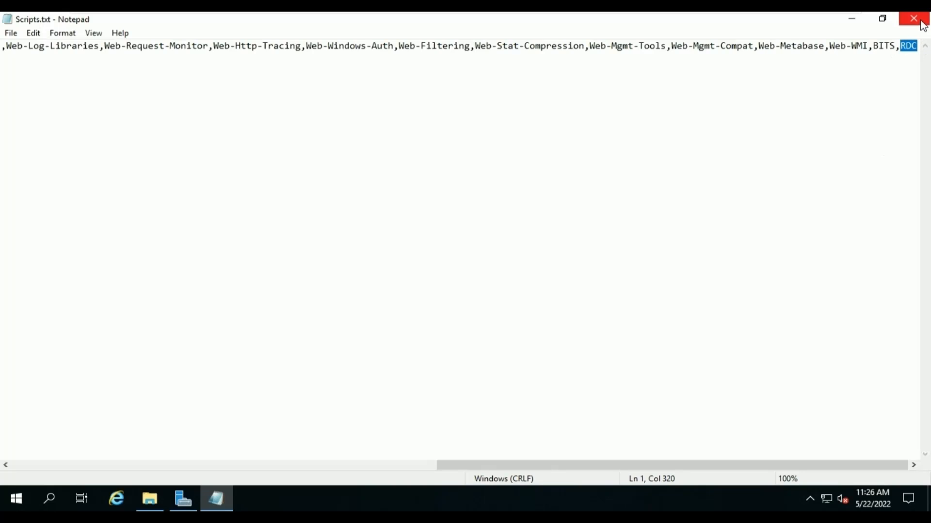
Step: Copy the entire Install-WindowsFeature command from Scripts.txt and run it in Windows PowerShell with administrator rights
left_click(840, 85)
key("ctrl+a")
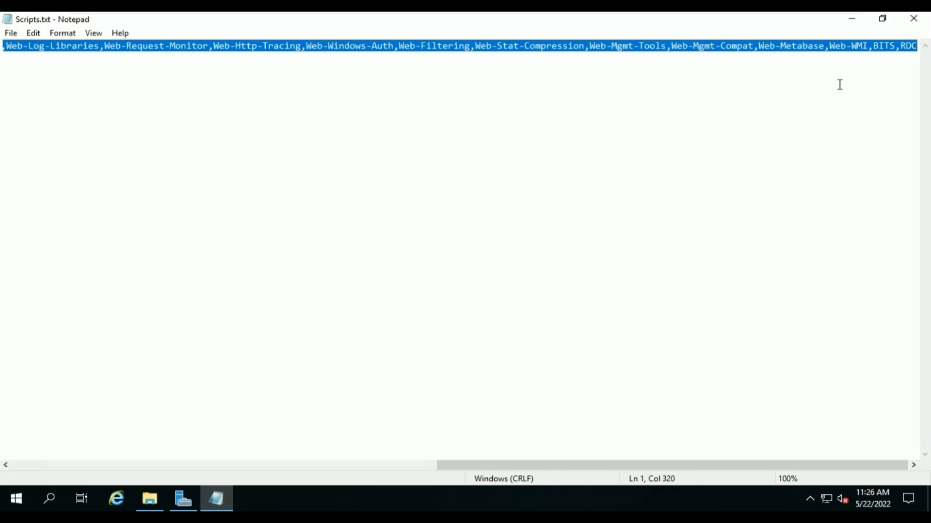
right_click(9, 509)
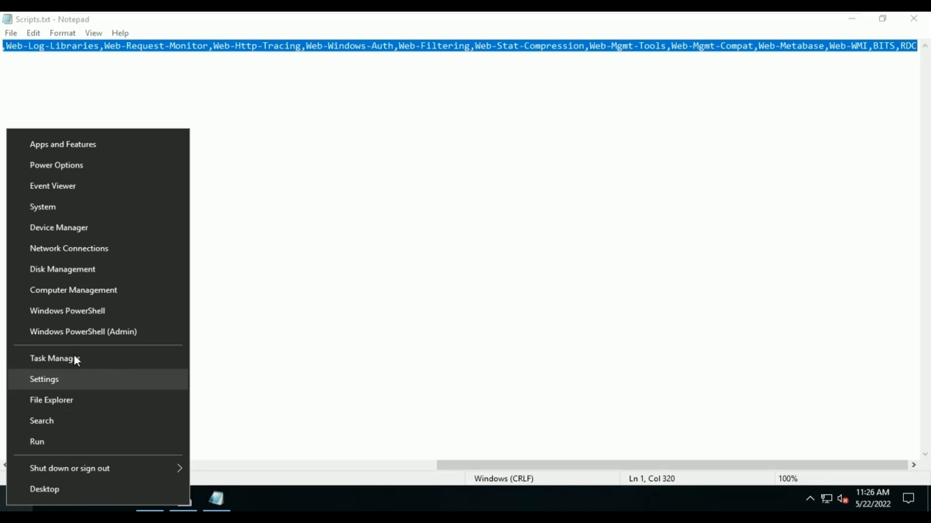
left_click(99, 336)
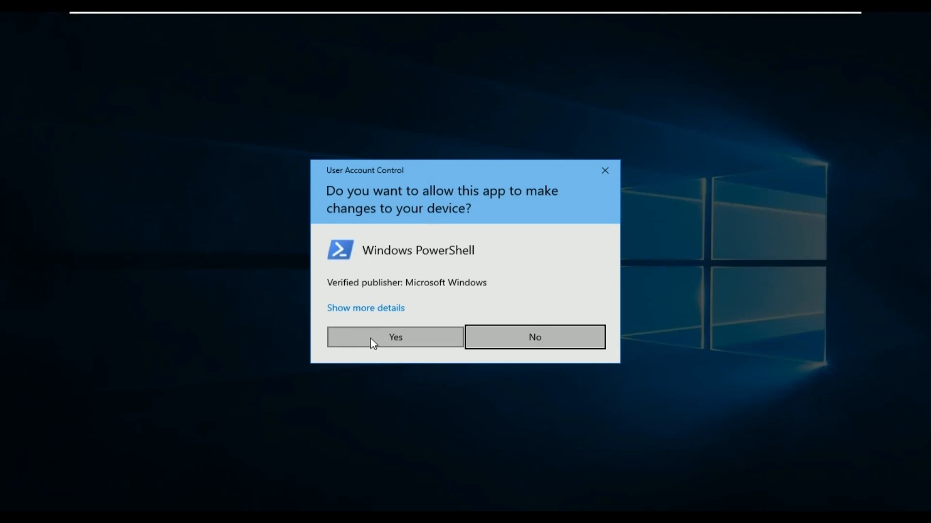
left_click(371, 340)
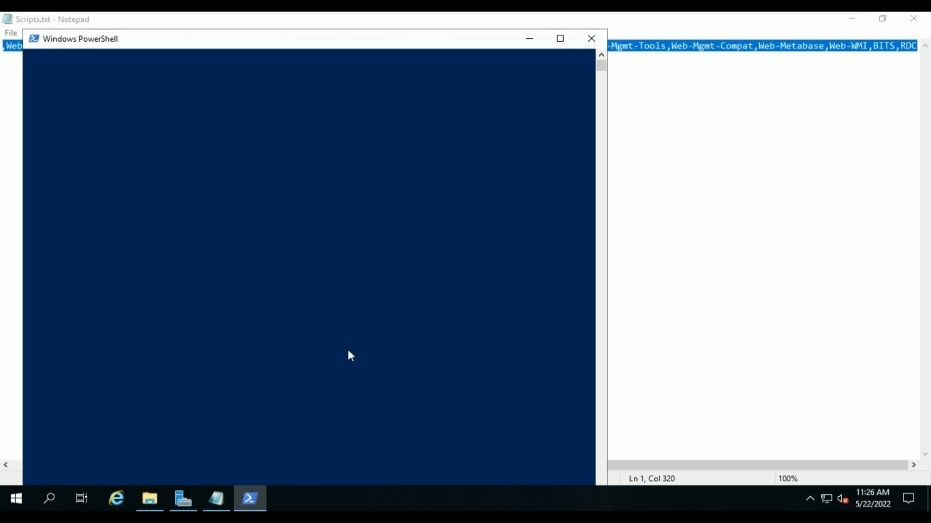
right_click(309, 341)
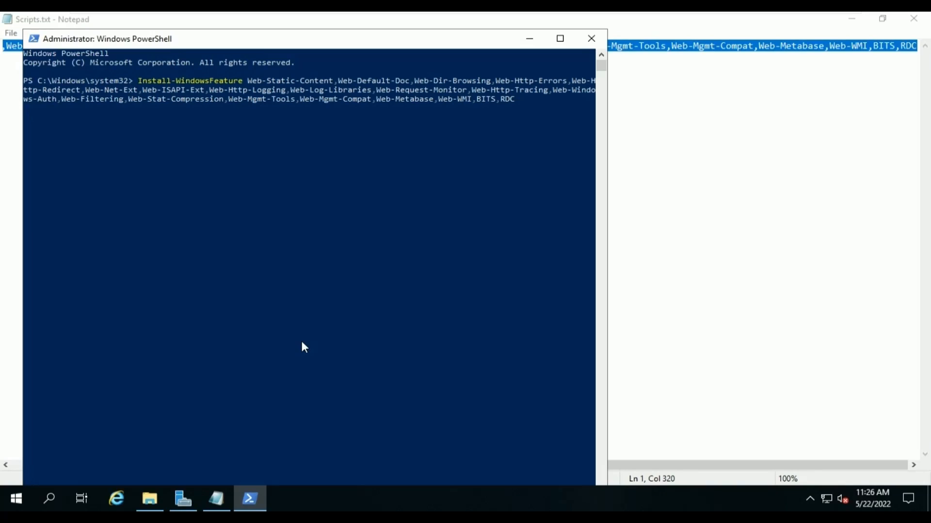
key("Return")
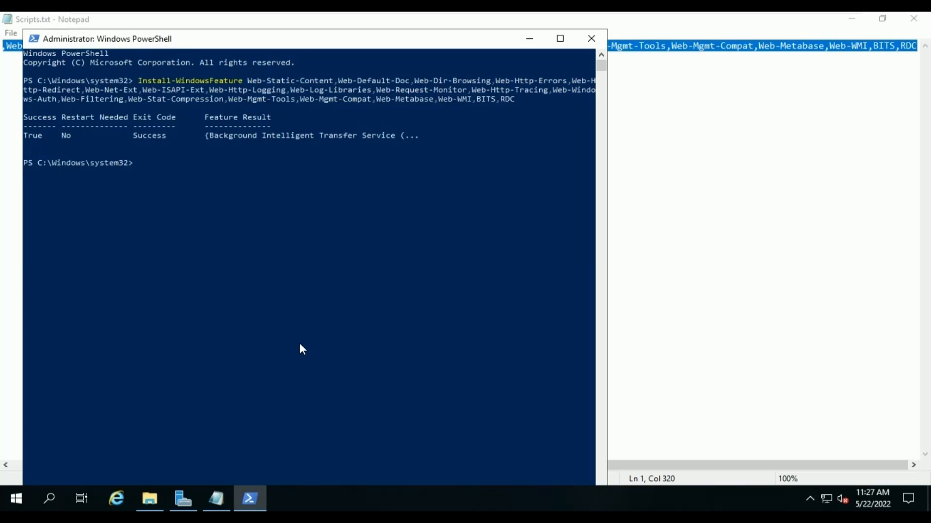
Step: Launch adksetup.exe from the Data folder on the ConfigMgr (D:) drive
mouse_move(157, 500)
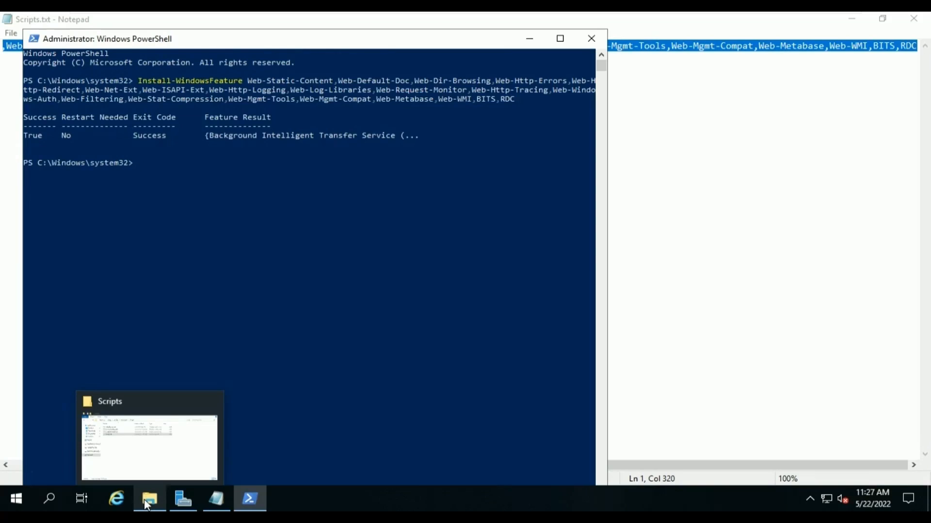
left_click(148, 504)
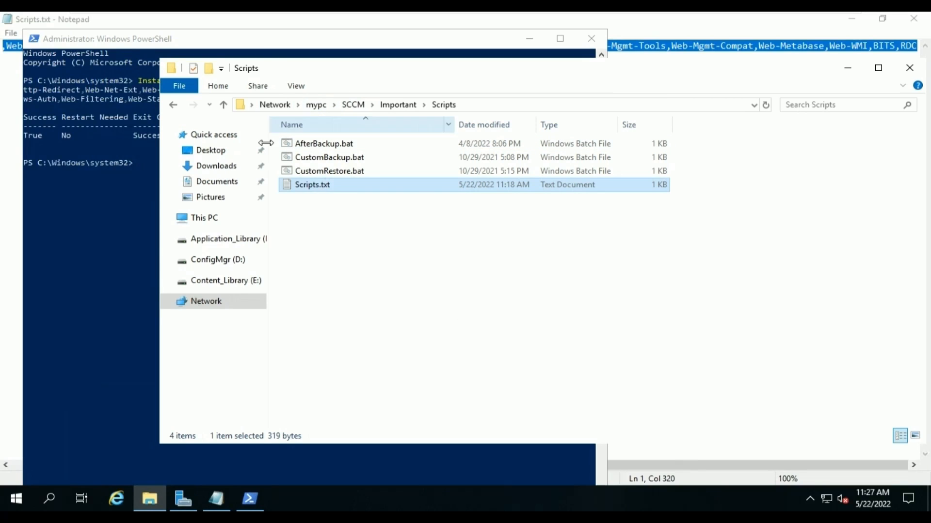
left_click(211, 219)
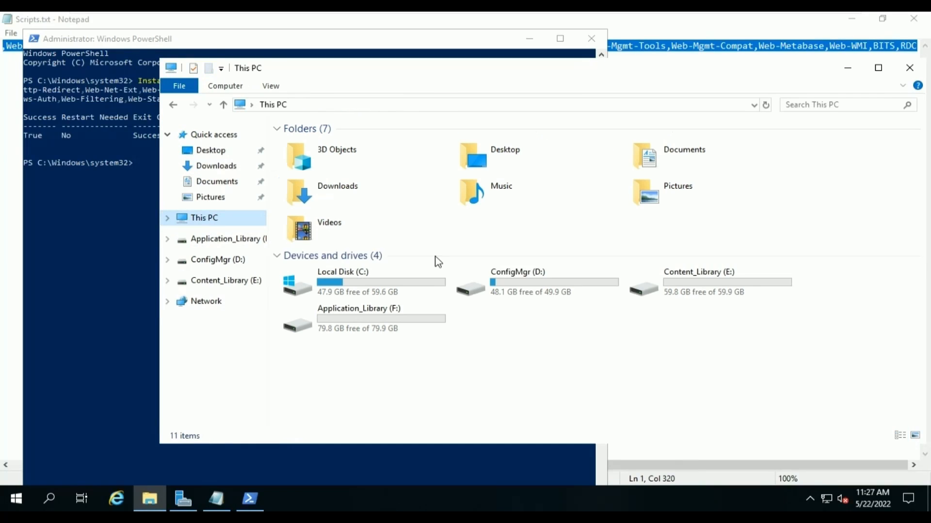
double_click(523, 289)
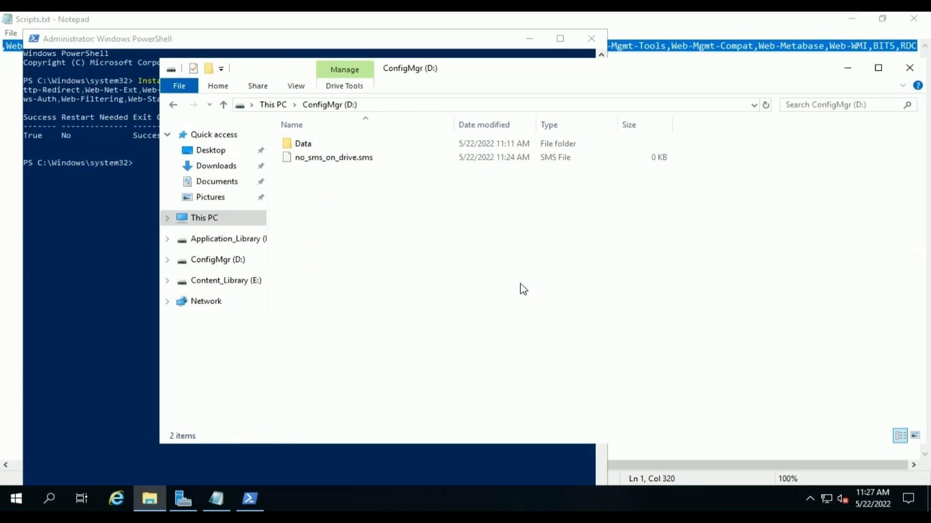
double_click(332, 146)
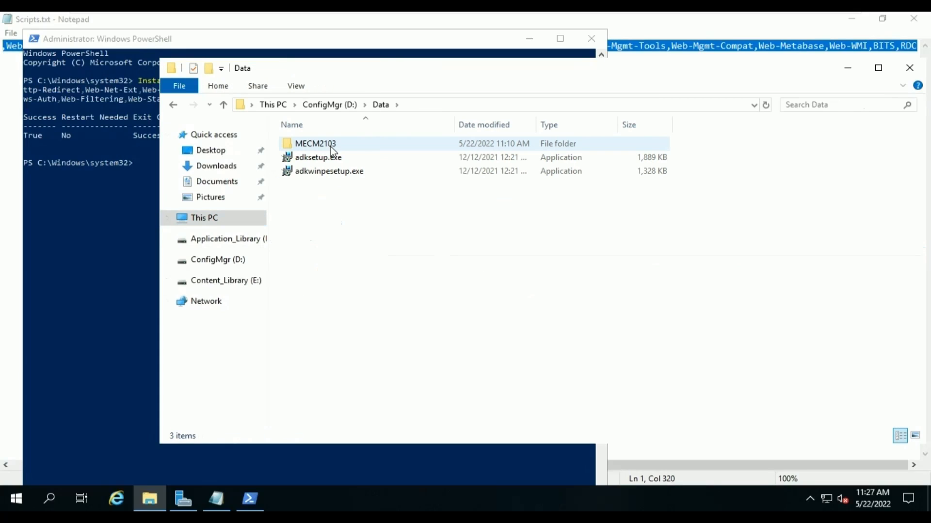
left_click(343, 162)
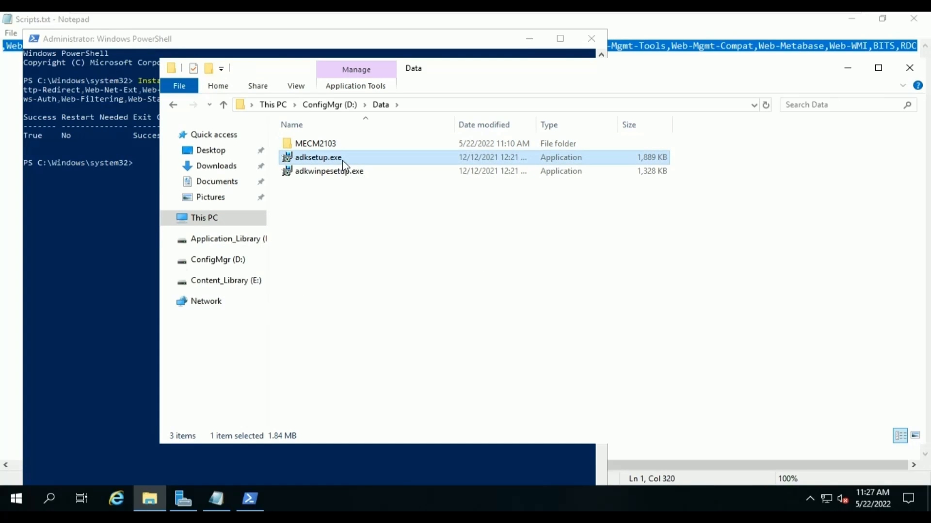
double_click(343, 163)
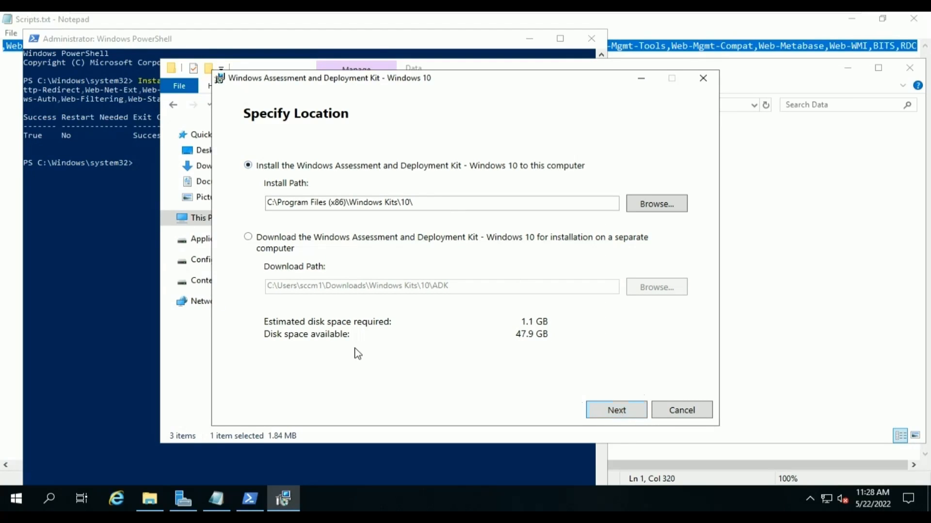
Step: Keep the default ADK install path, leave anonymous usage data set to Yes, and accept the license agreement
left_click(597, 415)
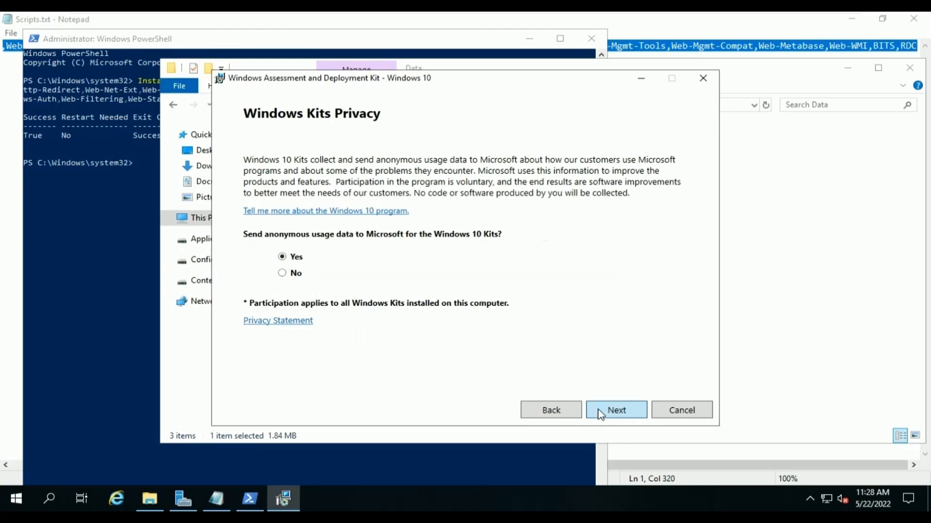
left_click(600, 415)
left_click(601, 415)
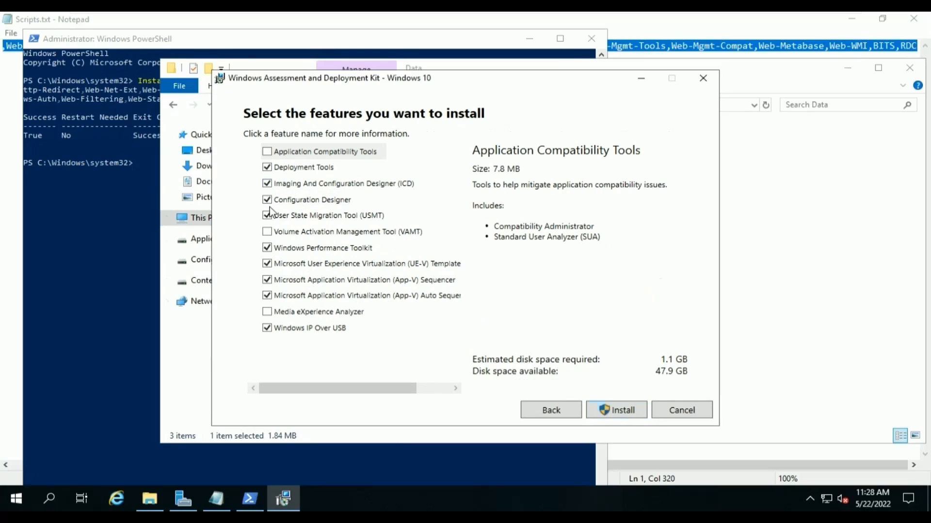
Step: Deselect the preselected ADK features, keeping only Deployment Tools and User State Migration Tool (USMT) for installation
left_click(267, 184)
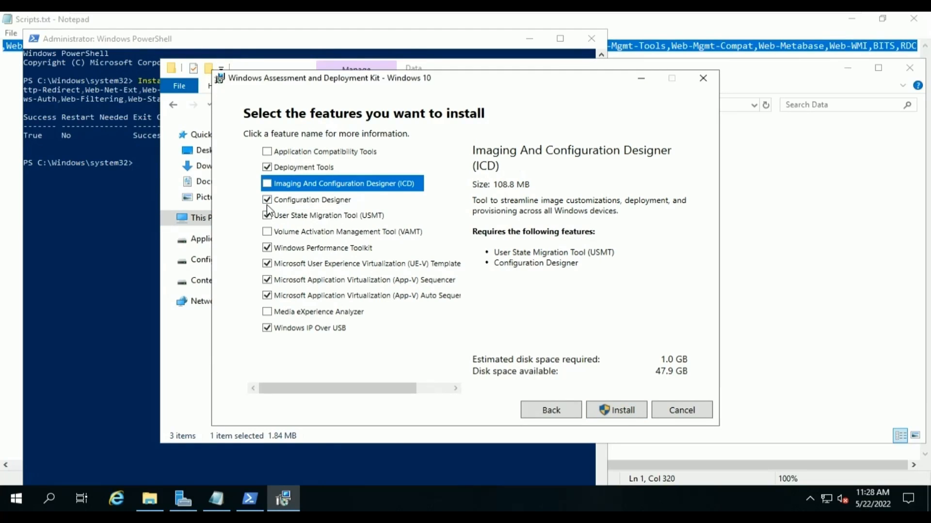
left_click(267, 200)
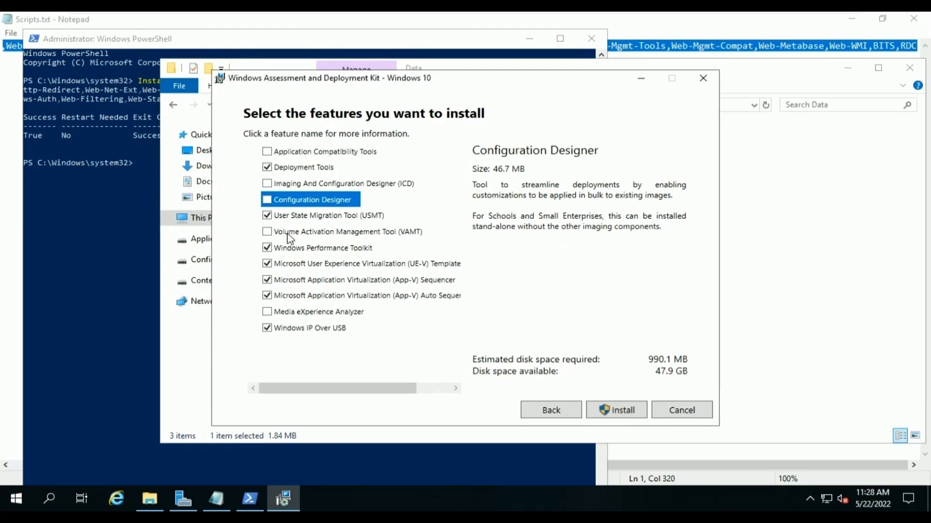
left_click(272, 248)
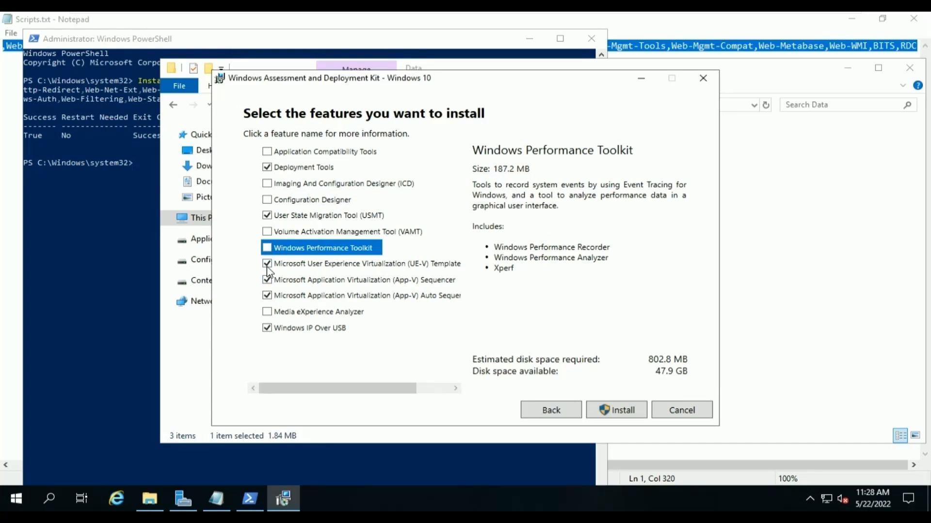
left_click(267, 264)
left_click(259, 281)
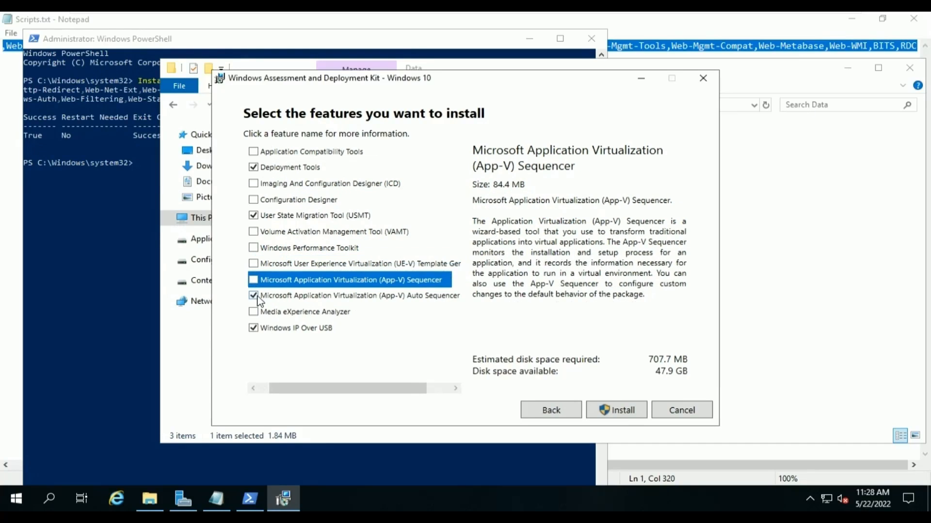
left_click(255, 297)
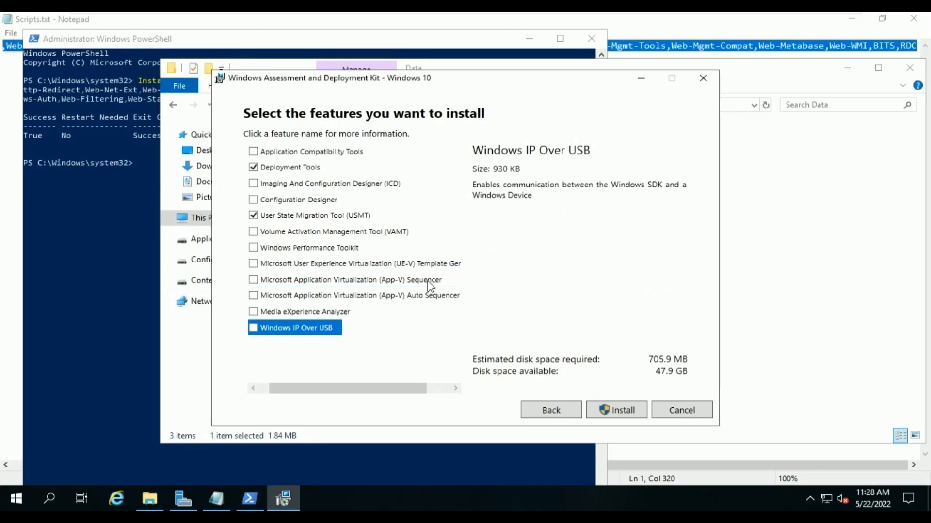
Step: Install the selected ADK features with administrator approval, clear the other windows off the desktop, and close the finished setup
left_click(607, 413)
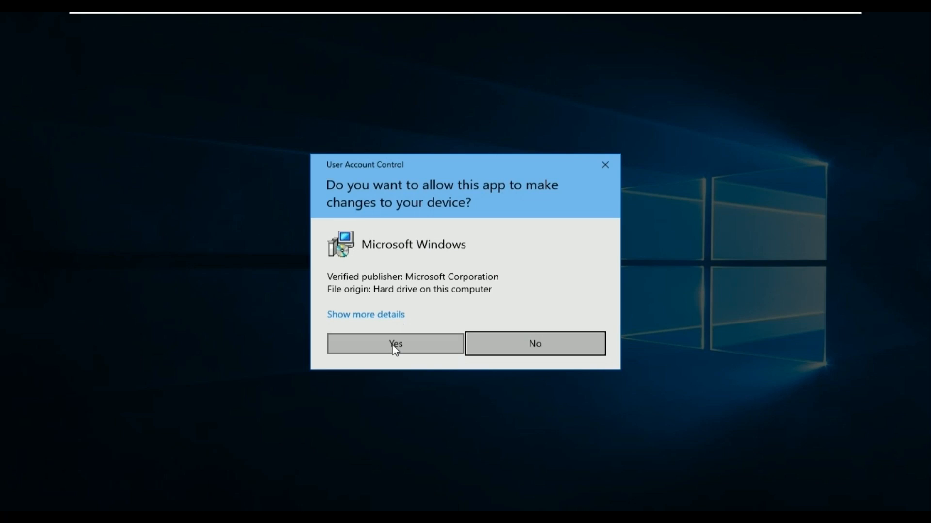
left_click(392, 345)
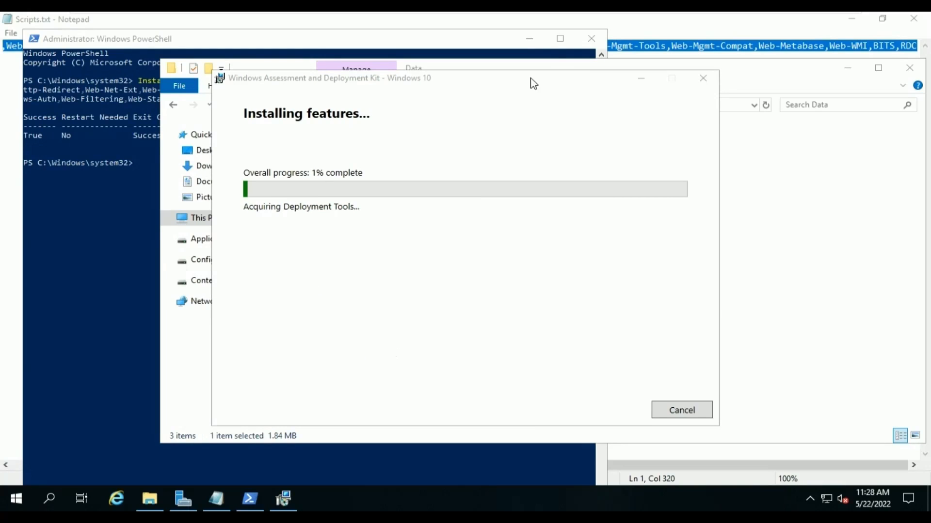
left_click(533, 38)
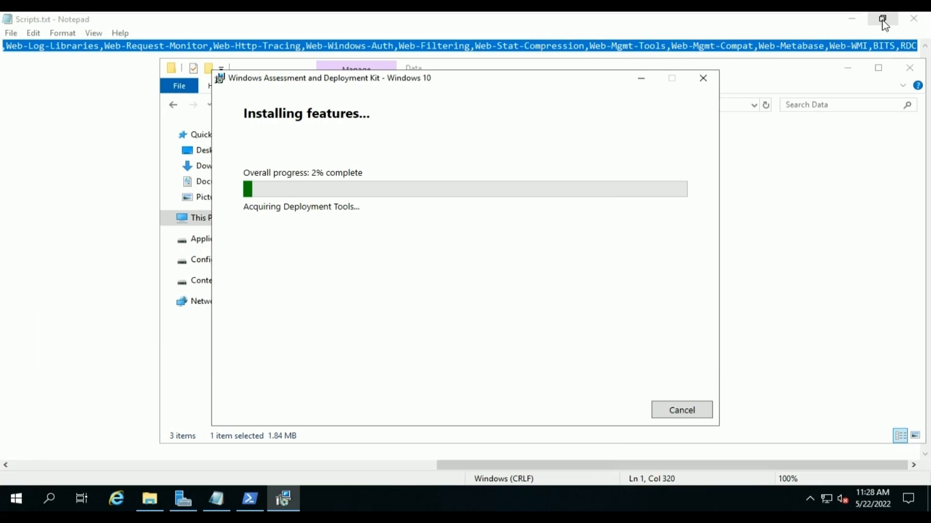
left_click(903, 27)
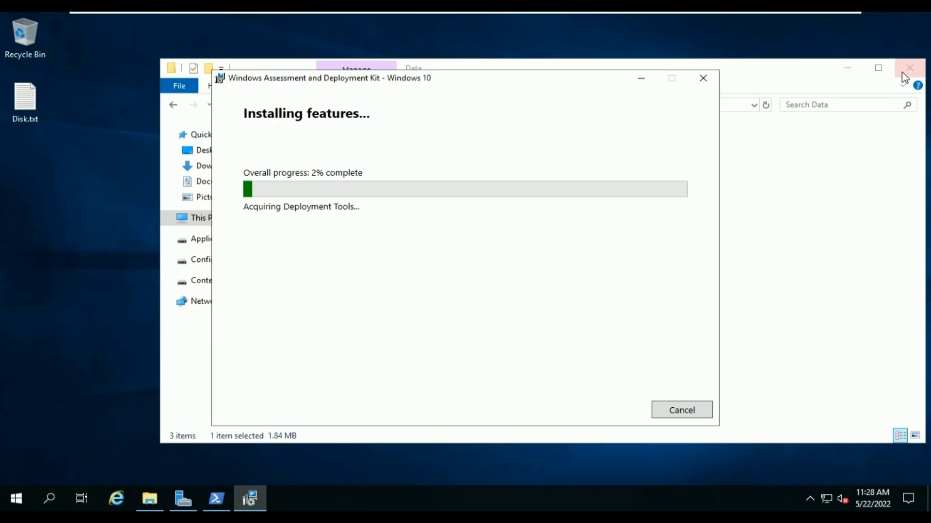
left_click(853, 68)
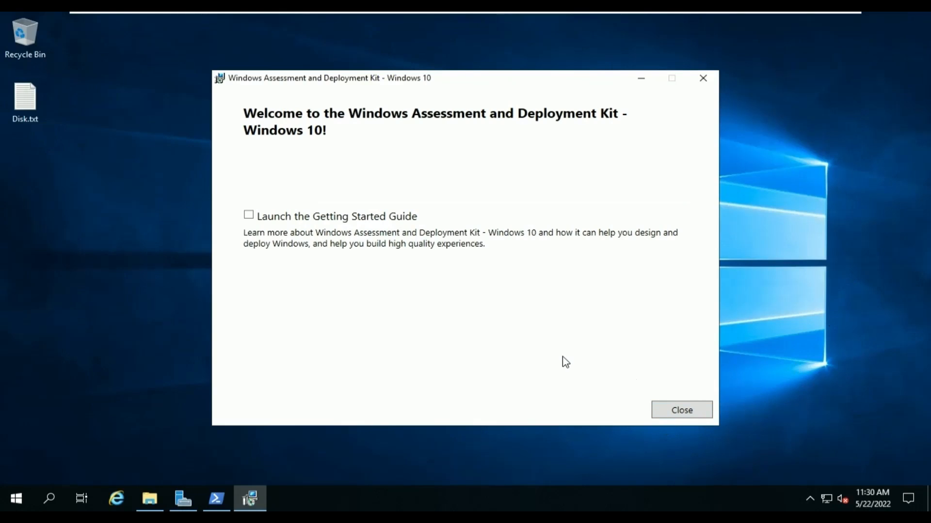
left_click(683, 412)
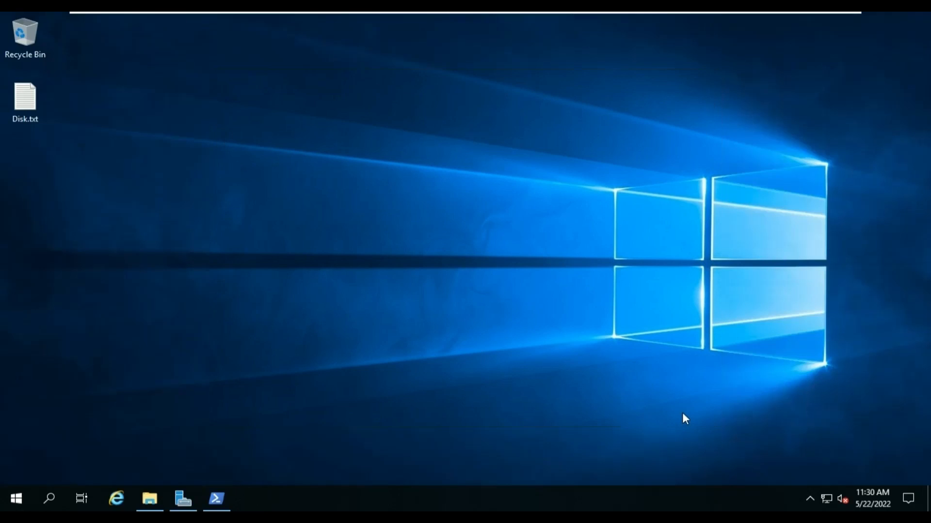
Step: Launch adkwinpesetup.exe from the Data folder, keeping the default install path and anonymous usage data set to Yes
left_click(153, 499)
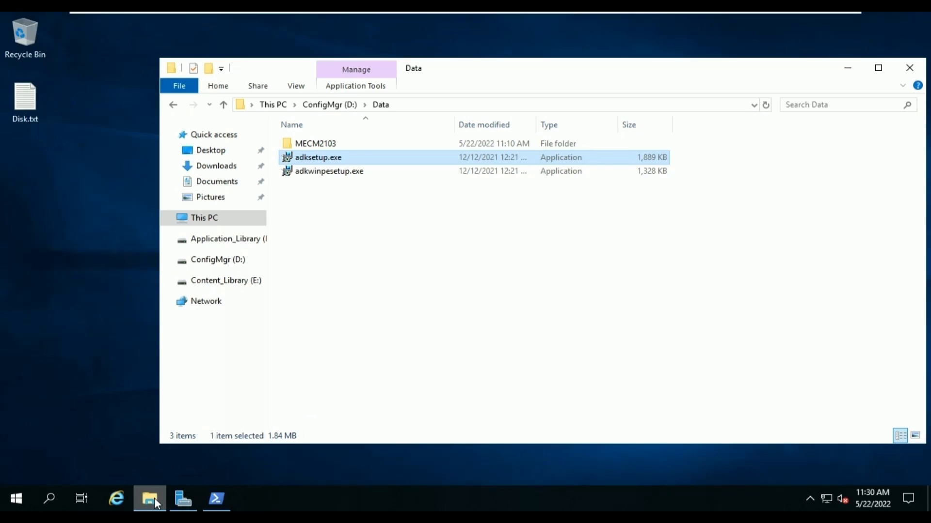
double_click(325, 175)
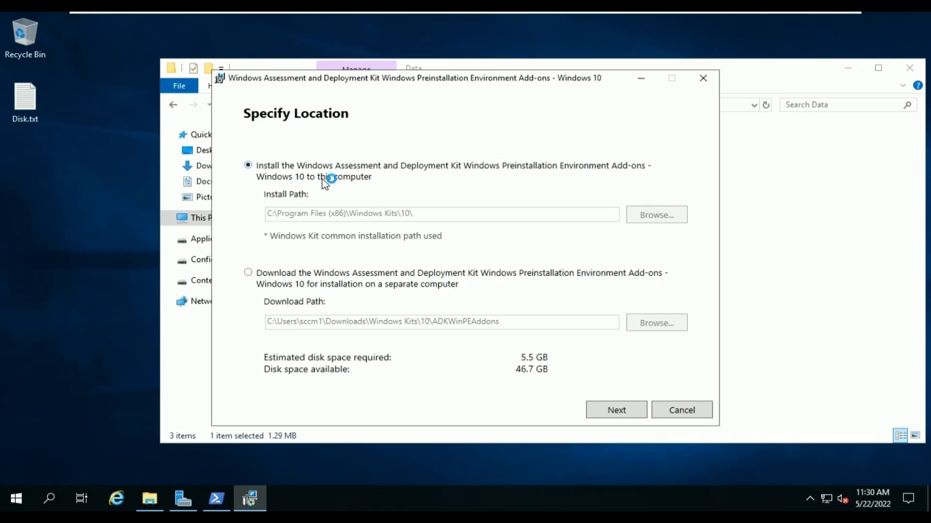
left_click(626, 414)
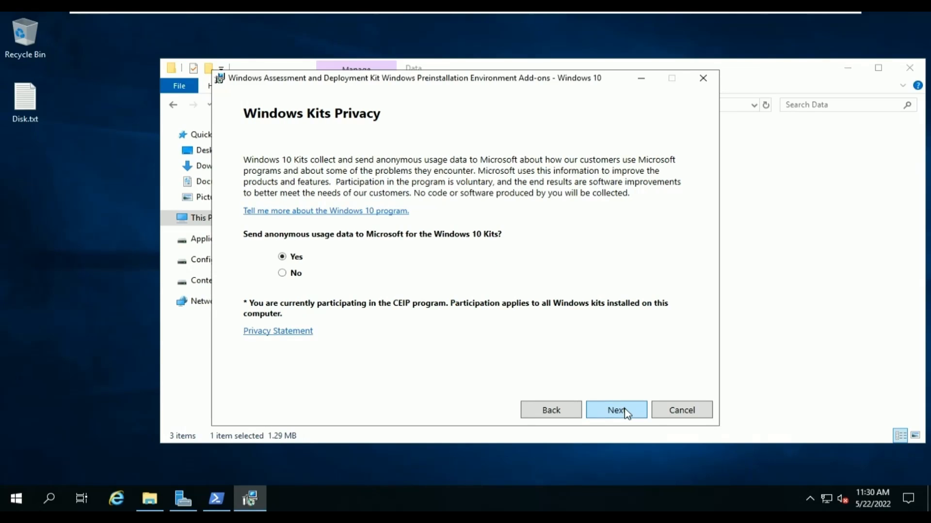
left_click(627, 414)
left_click(626, 411)
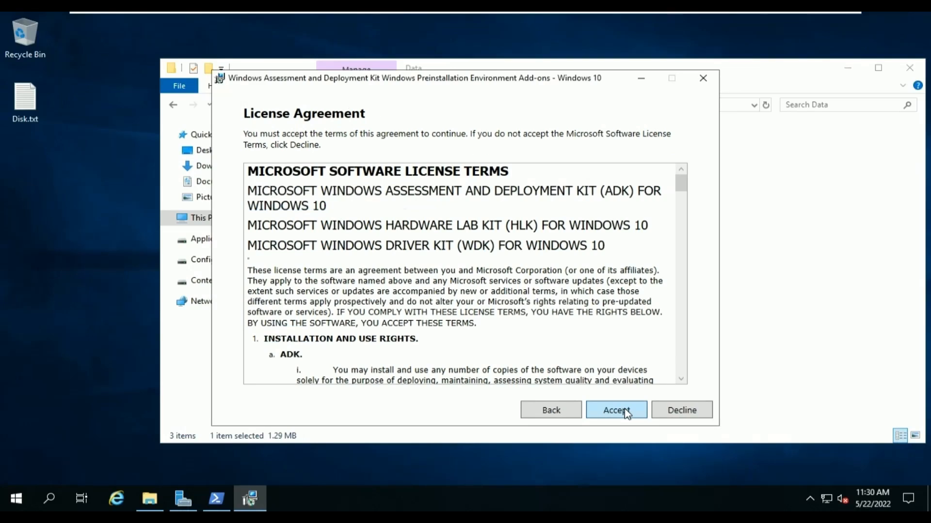
Step: Accept the license, install the Windows PE add-ons with administrator approval, and close the finished setup
left_click(626, 412)
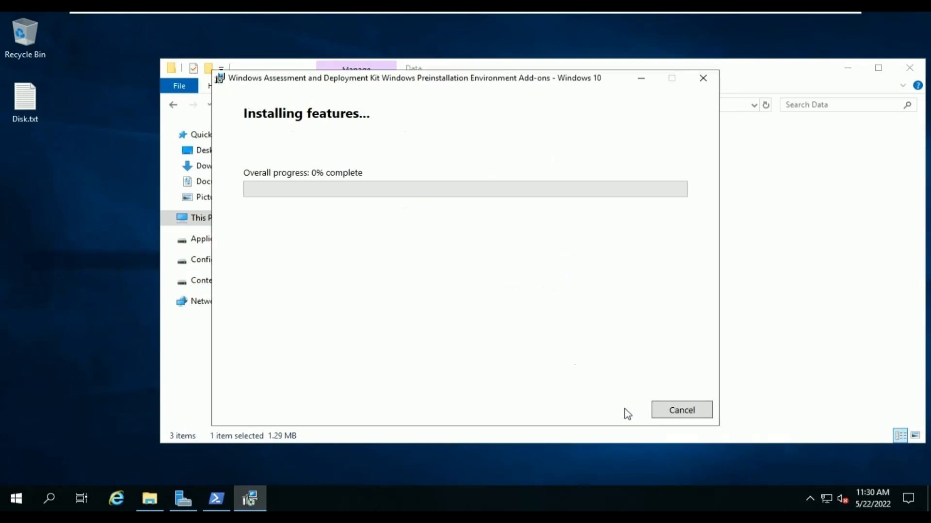
left_click(391, 342)
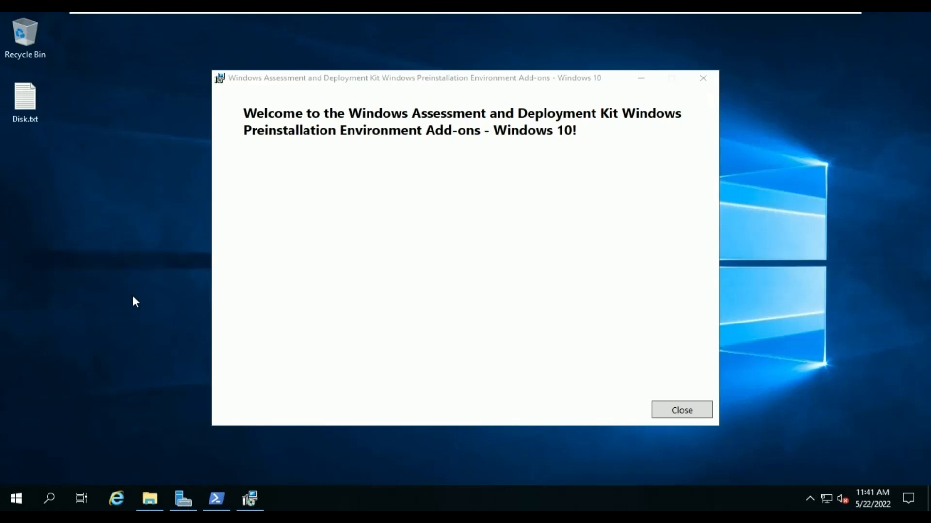
left_click(678, 411)
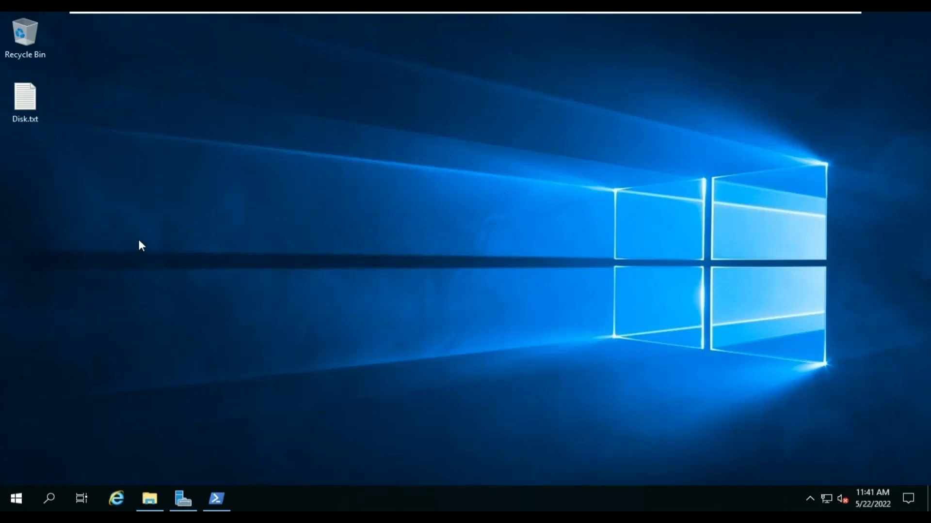
Step: Switch to the SCCMDB01 database server session and sign in with the account password
mouse_move(851, 13)
left_click(618, 22)
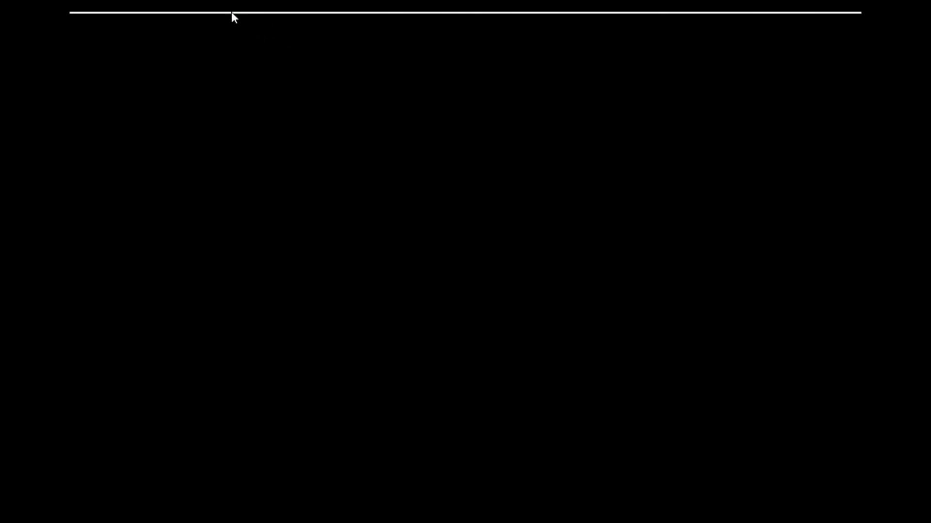
left_click(227, 22)
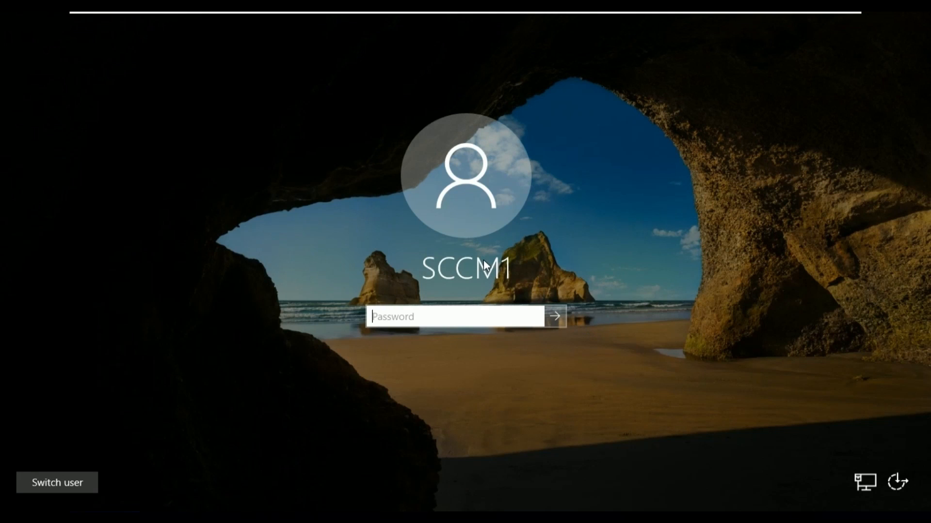
type("********")
key("Return")
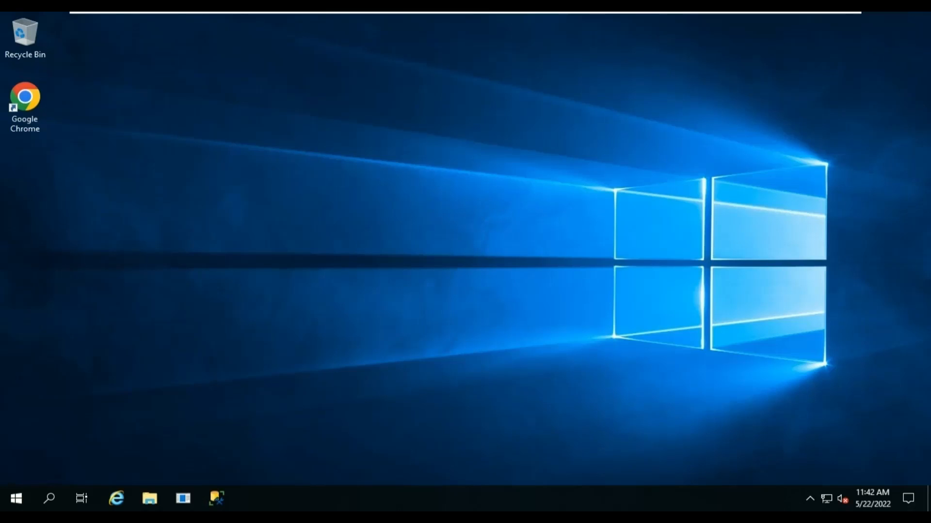
Step: Open SQL Server Management Studio, connect to the SCCMDB01 database engine with Windows Authentication, and expand Databases
left_click(223, 499)
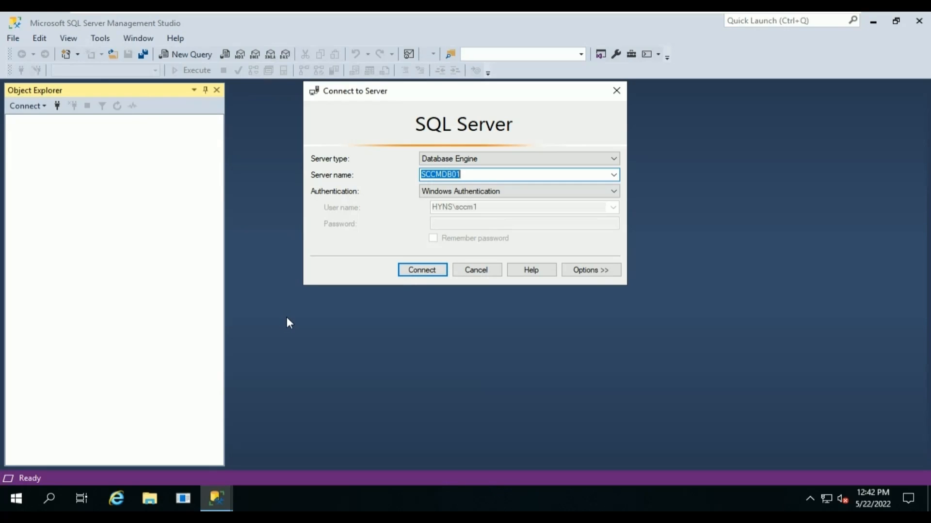
left_click(421, 270)
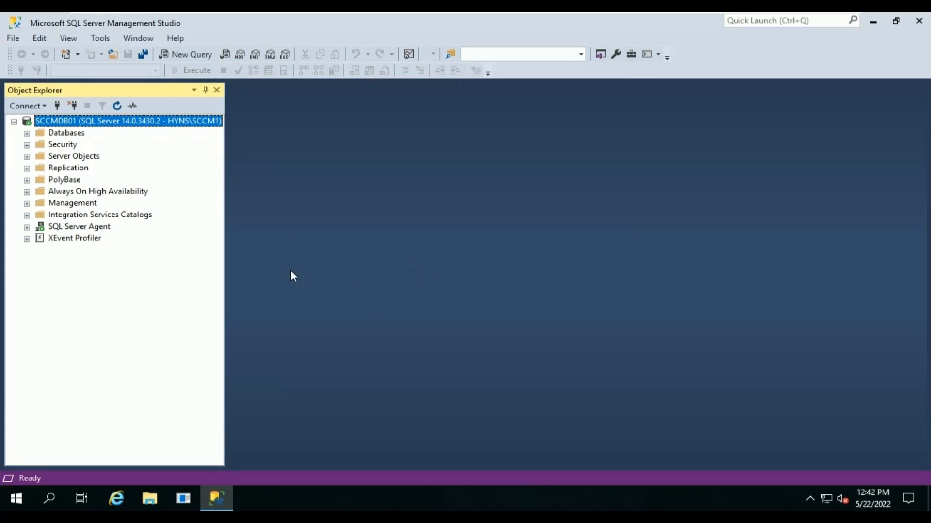
left_click(26, 135)
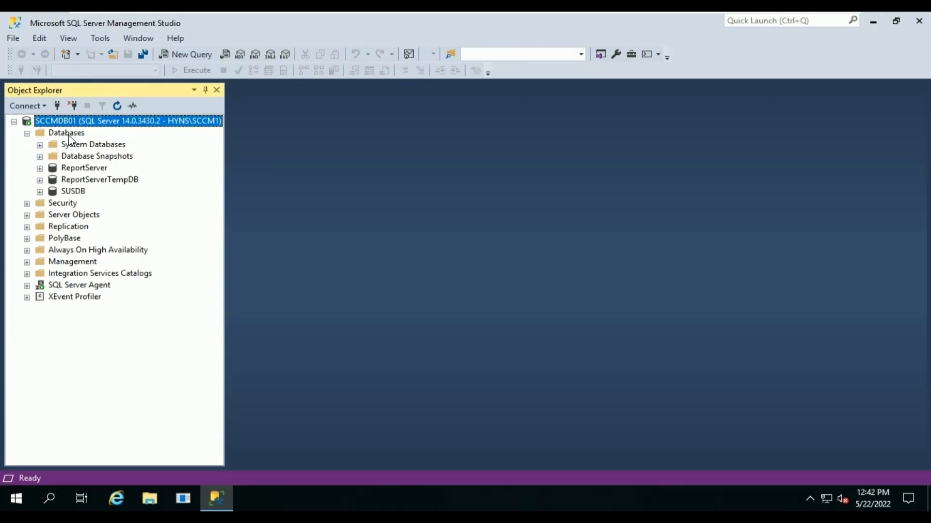
left_click(69, 136)
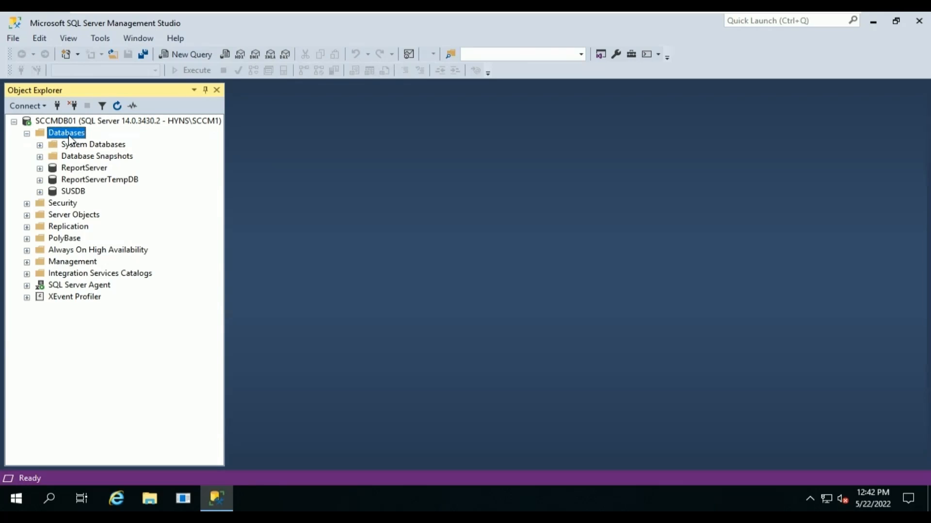
Step: Start a new database named CM_PR1 and set its owner to sa
right_click(70, 139)
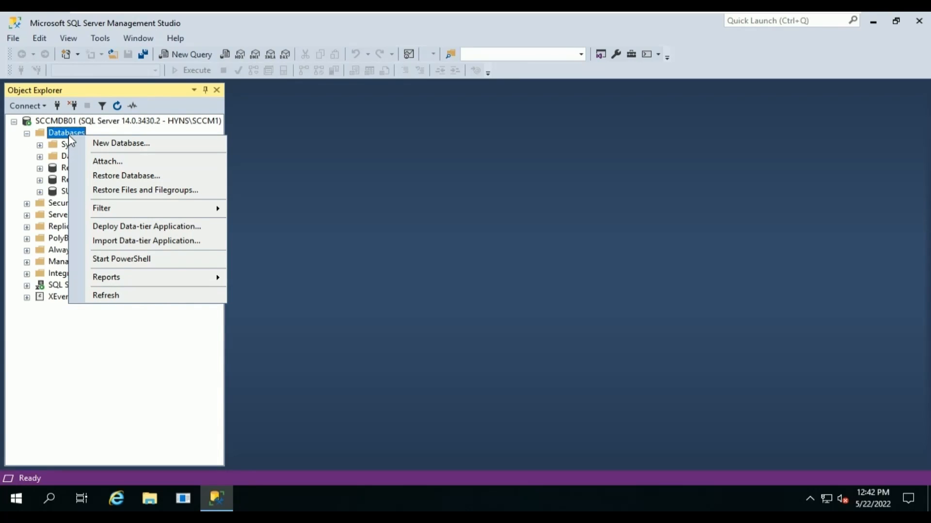
left_click(111, 144)
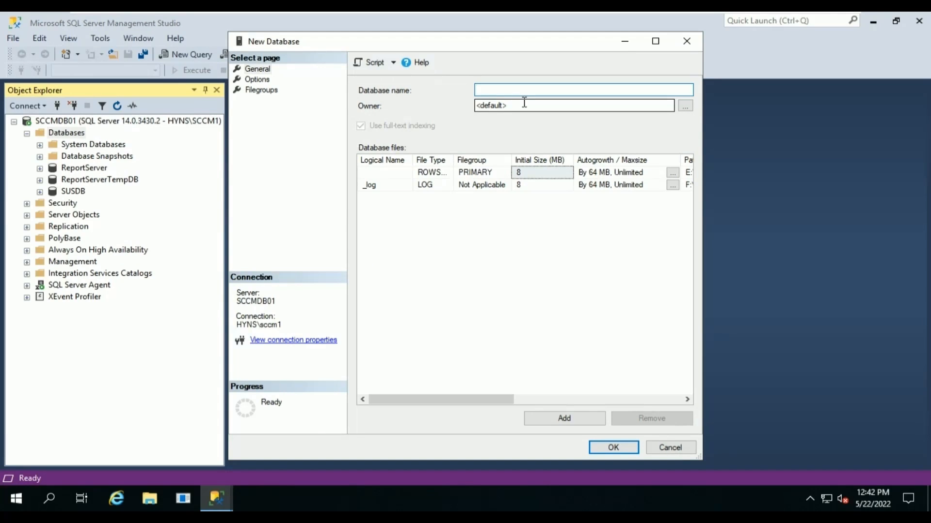
type("CM_PR")
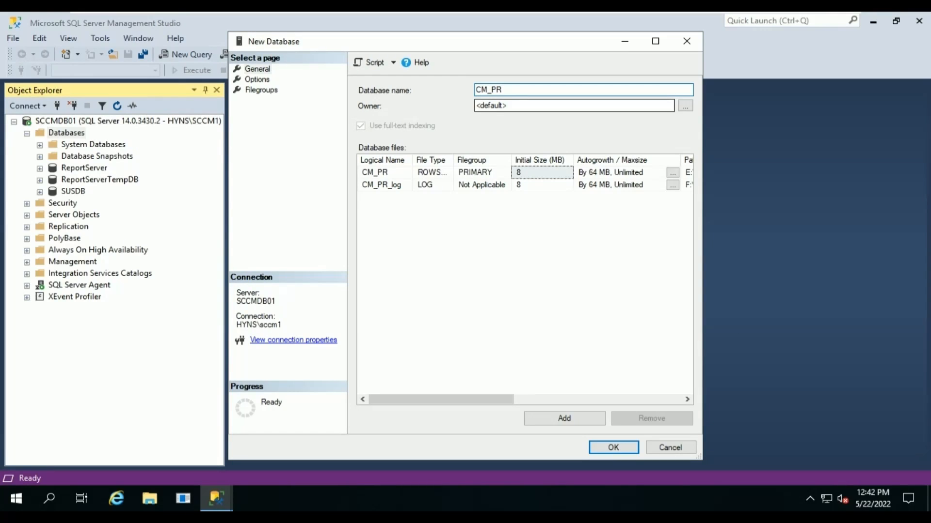
type("1")
key("ctrl+a")
left_click_drag(519, 105, 433, 109)
type("sa")
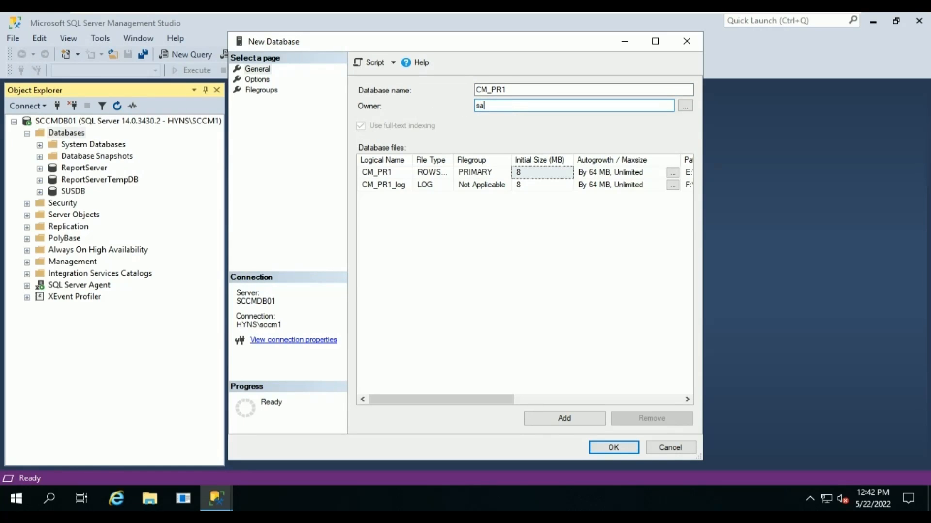
Step: Change the primary data file's logical name to CM_PR1_1 and add three more data files
left_click(395, 172)
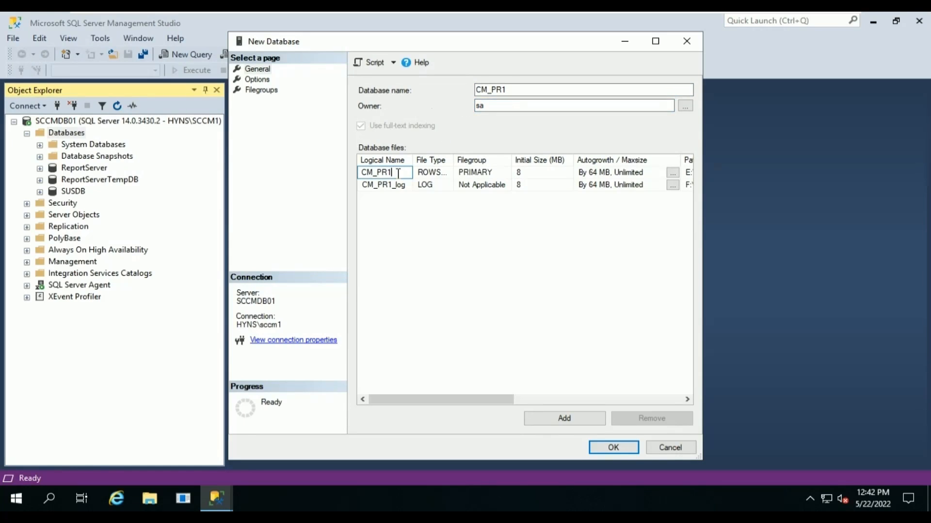
type("_1")
double_click(398, 173)
key("ctrl+c")
left_click(586, 423)
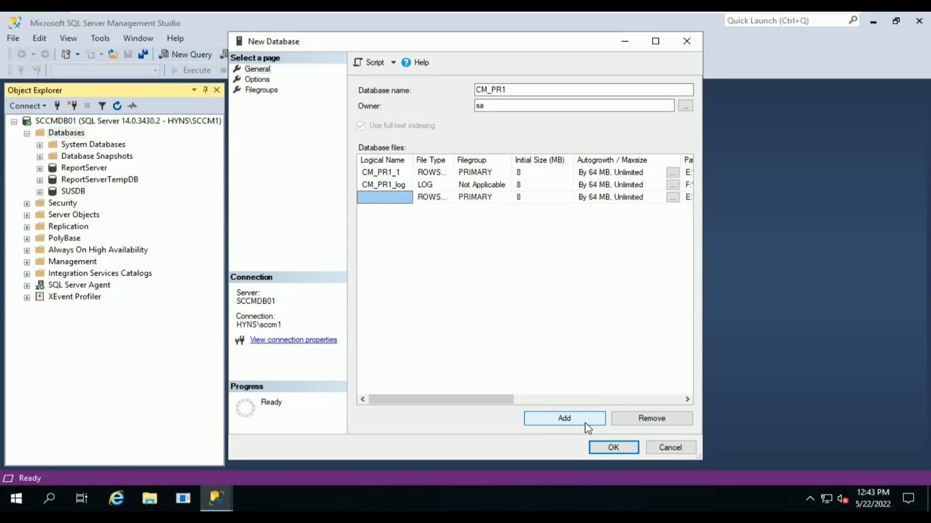
left_click(586, 423)
left_click(587, 425)
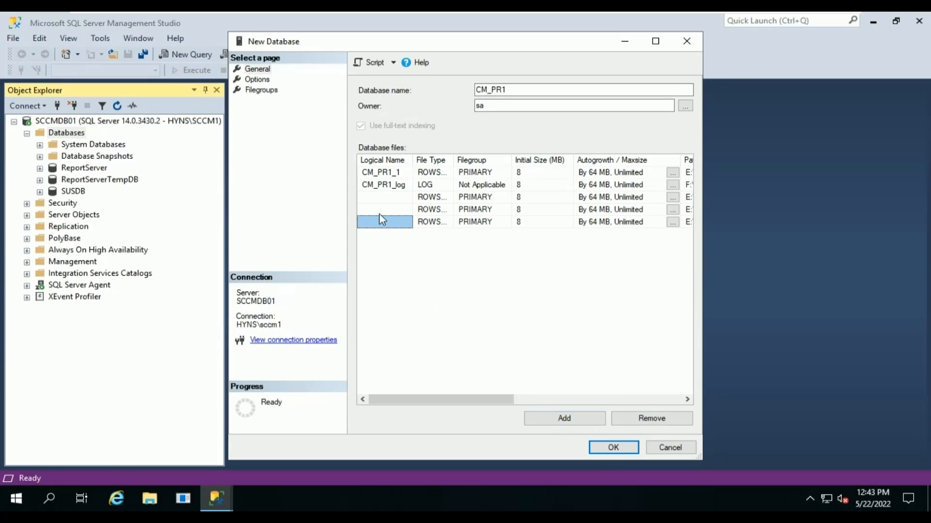
Step: Give the three added data files the logical names CM_PR1_2, CM_PR1_3 and CM_PR1_4
left_click(383, 196)
key("ctrl+v")
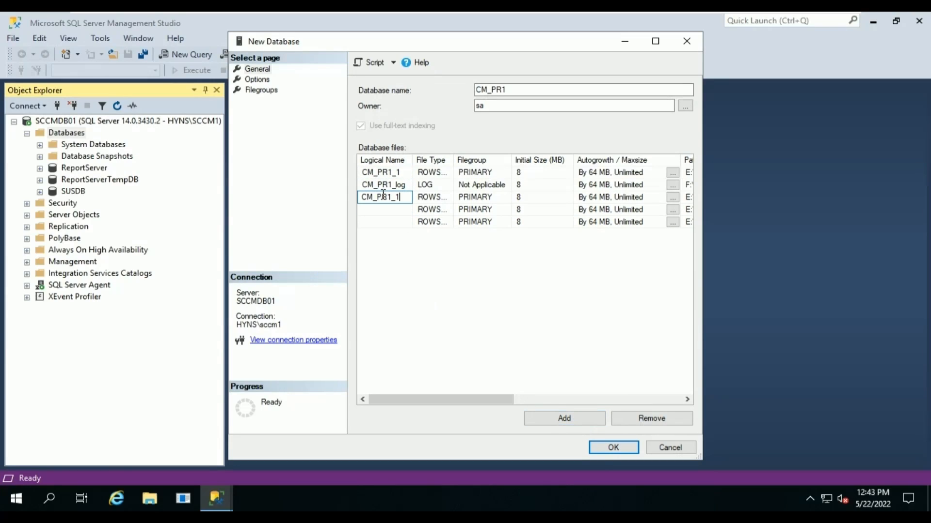
key("BackSpace")
type("2")
left_click(379, 208)
key("ctrl+v")
key("BackSpace")
type("3")
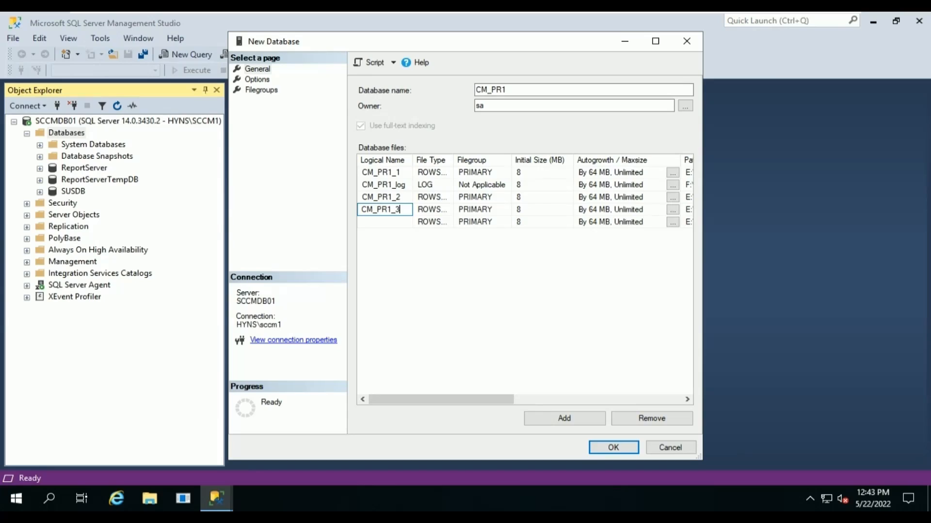
left_click(380, 223)
key("ctrl+v")
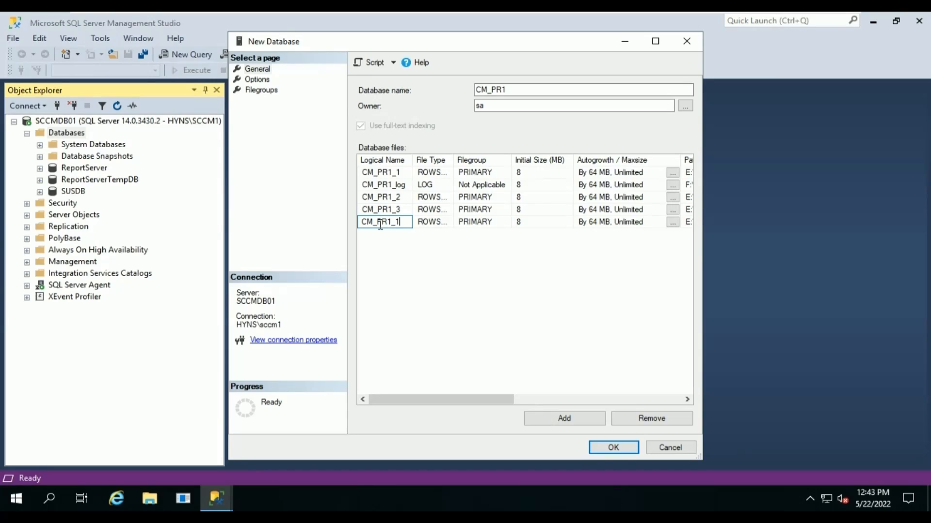
key("BackSpace")
type("4")
Step: Set the initial size of all four data files, CM_PR1_1 through CM_PR1_4, to 512 MB
left_click(542, 173)
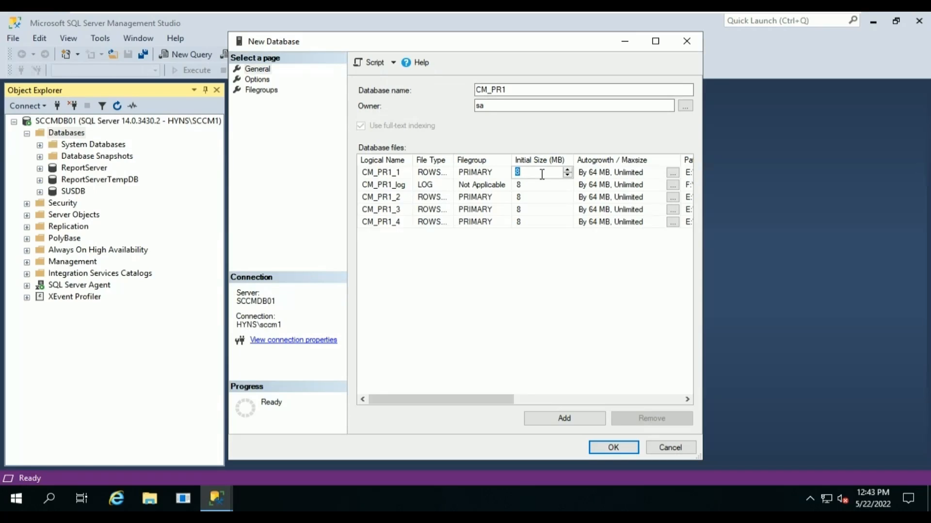
type("512")
key("ctrl+a")
left_click(549, 197)
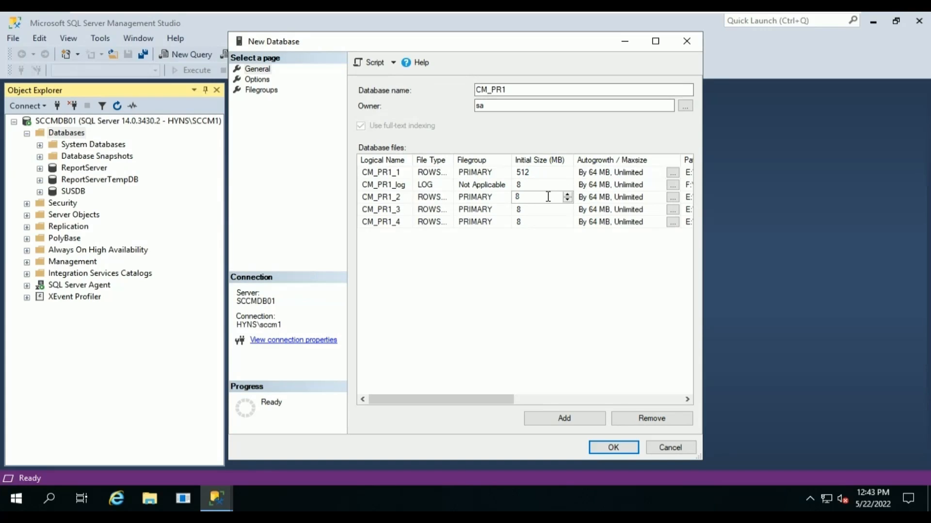
type("512")
left_click(543, 209)
type("512")
left_click(541, 222)
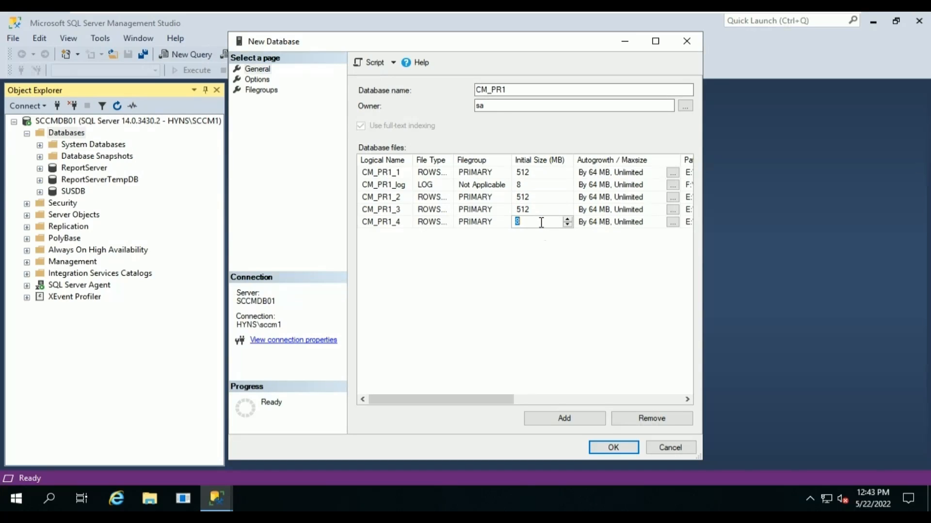
type("512")
Step: Set the CM_PR1_log file's initial size to 1024 MB and maximize the New Database window
left_click(546, 186)
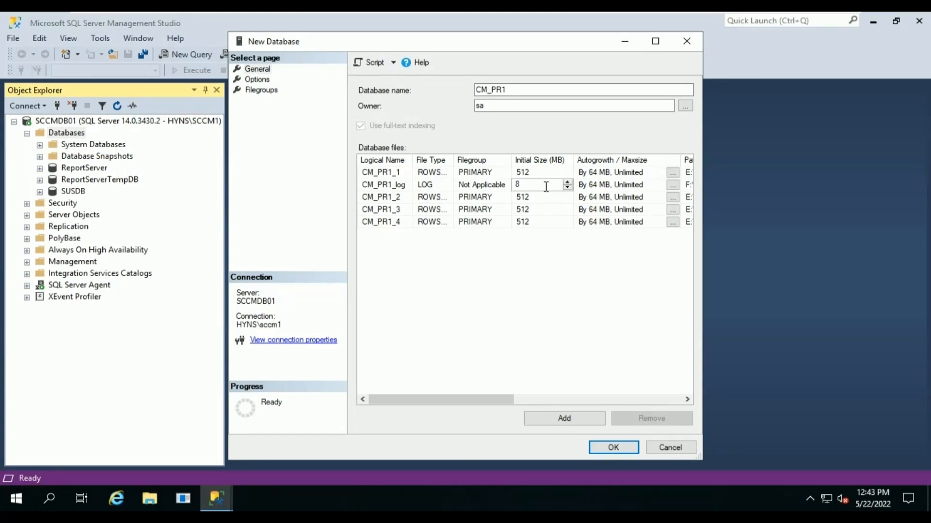
type("1024")
left_click(655, 40)
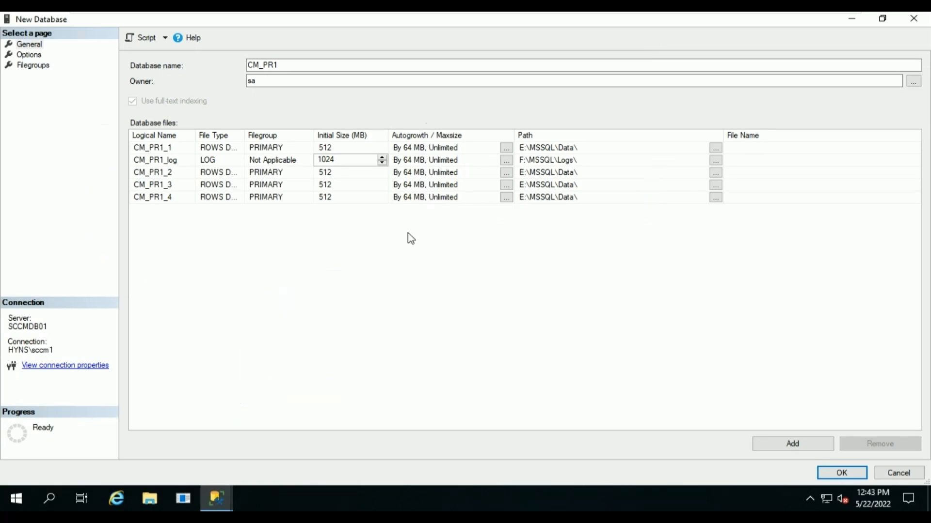
Step: Set the autogrowth of data files CM_PR1_1 and CM_PR1_2 to 256 MB with unlimited maximum size
left_click(509, 150)
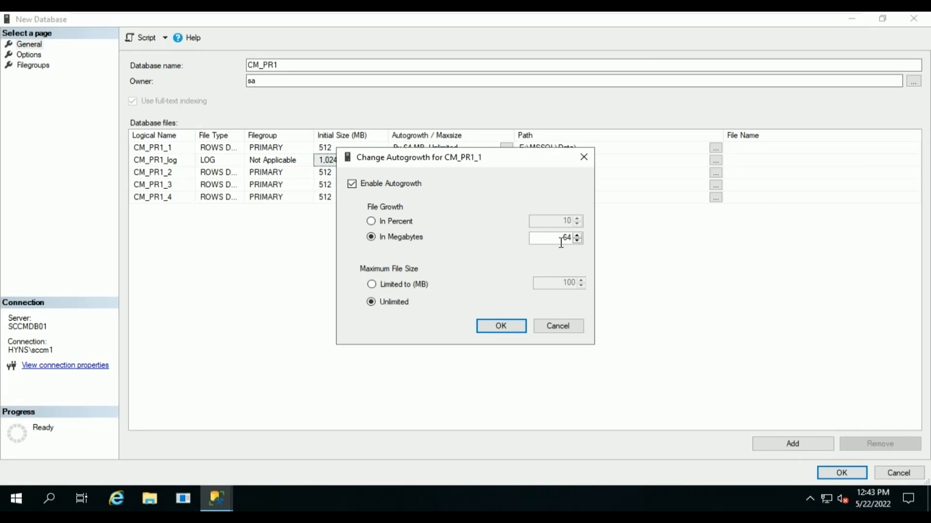
type("256")
key("ctrl+a")
left_click(497, 333)
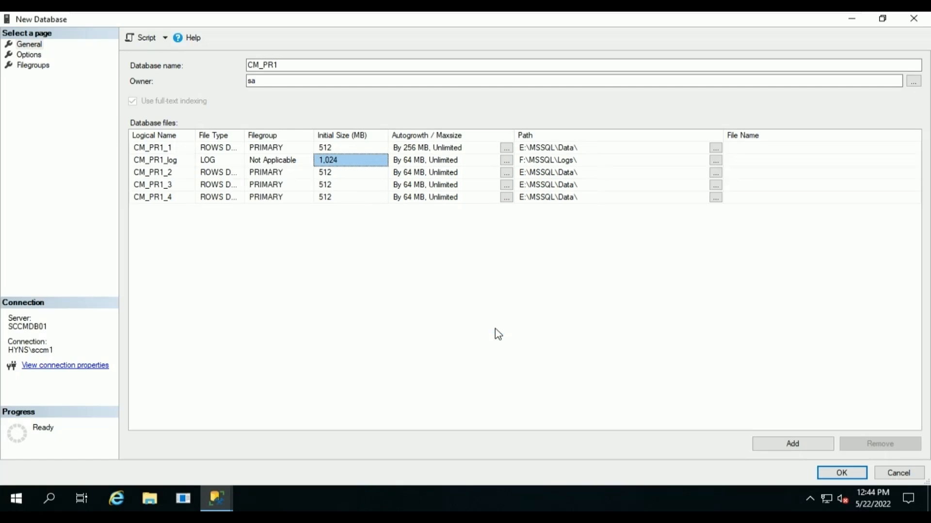
left_click(506, 173)
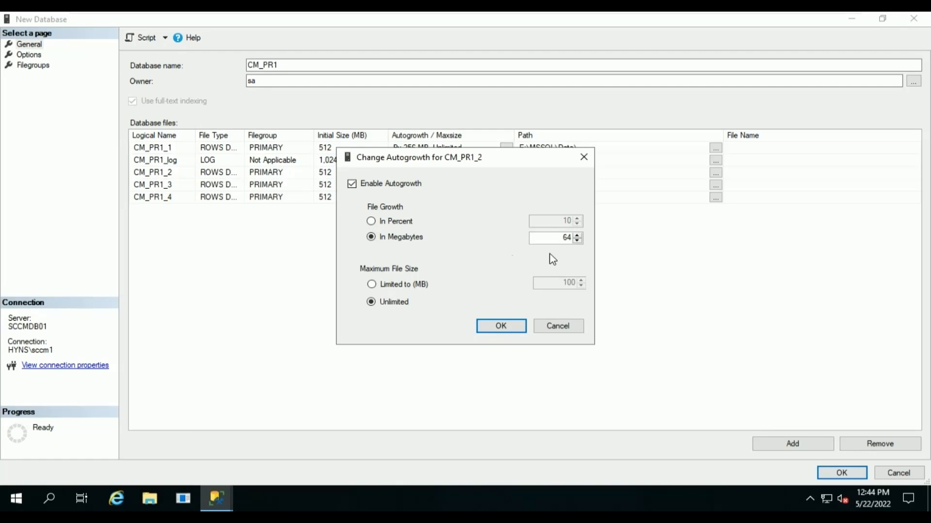
double_click(563, 238)
type("256")
left_click(500, 325)
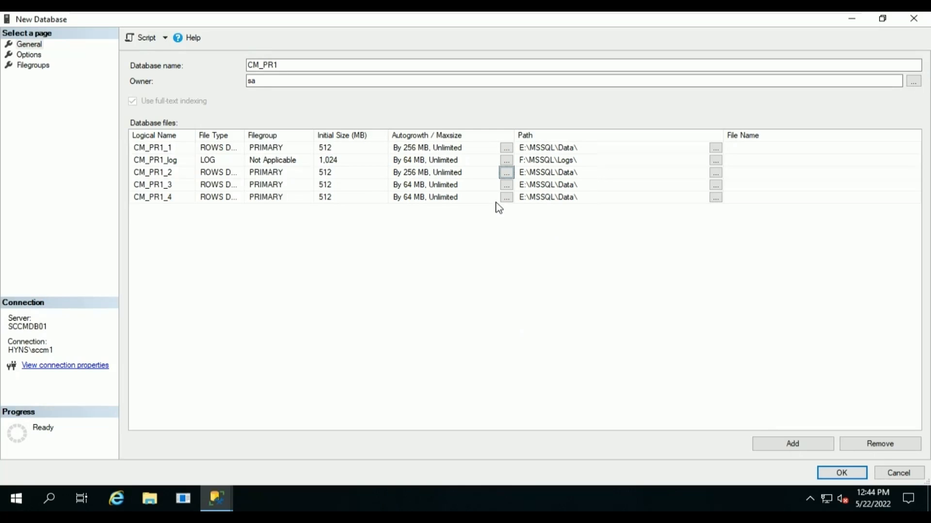
Step: Set the autogrowth of data files CM_PR1_3 and CM_PR1_4 to 256 MB, keeping their maximum size unlimited
left_click(505, 185)
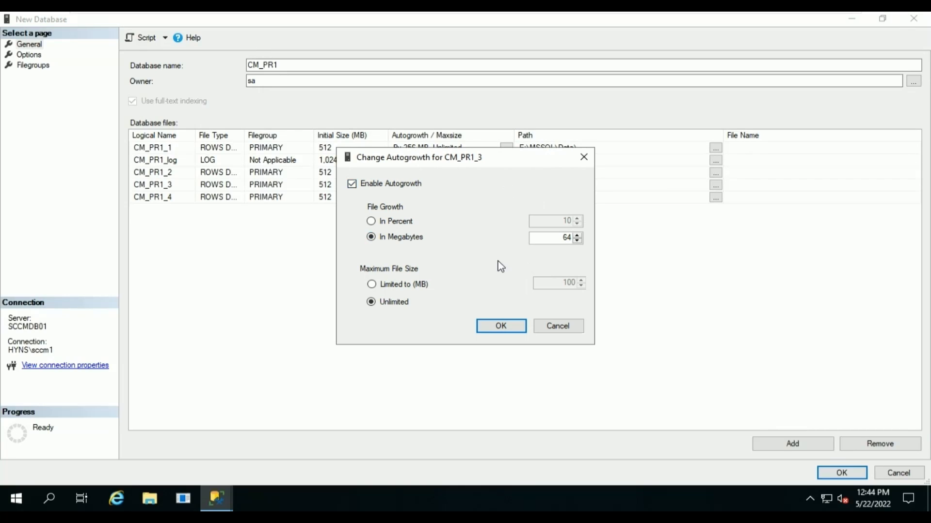
double_click(562, 238)
type("256")
left_click(499, 327)
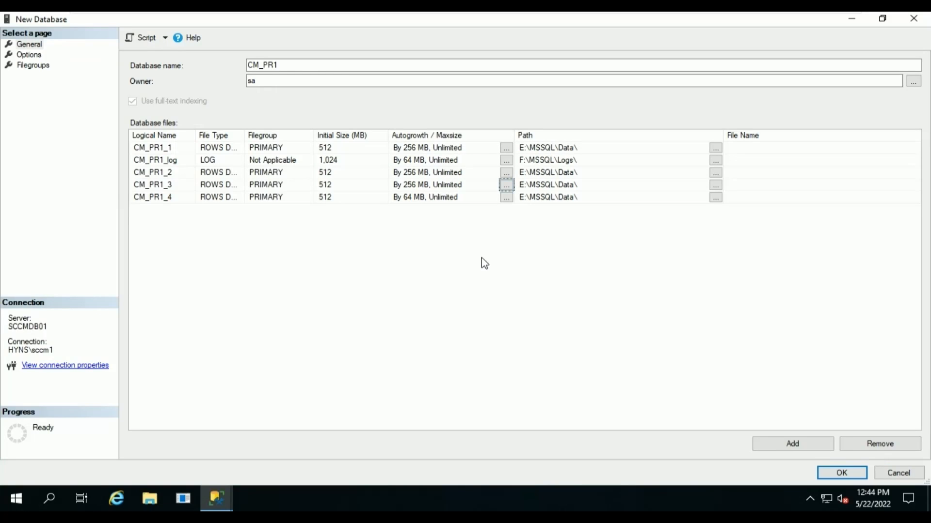
left_click(507, 198)
double_click(559, 237)
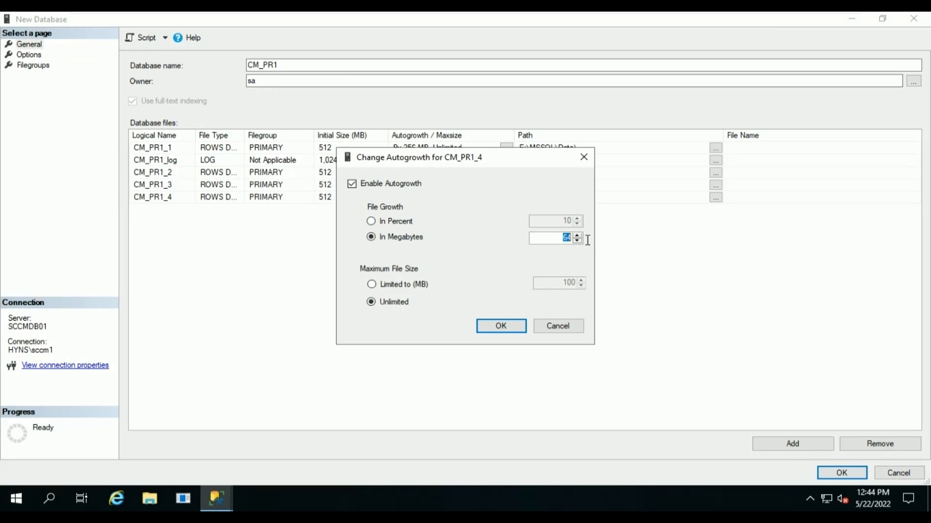
type("256")
left_click(512, 326)
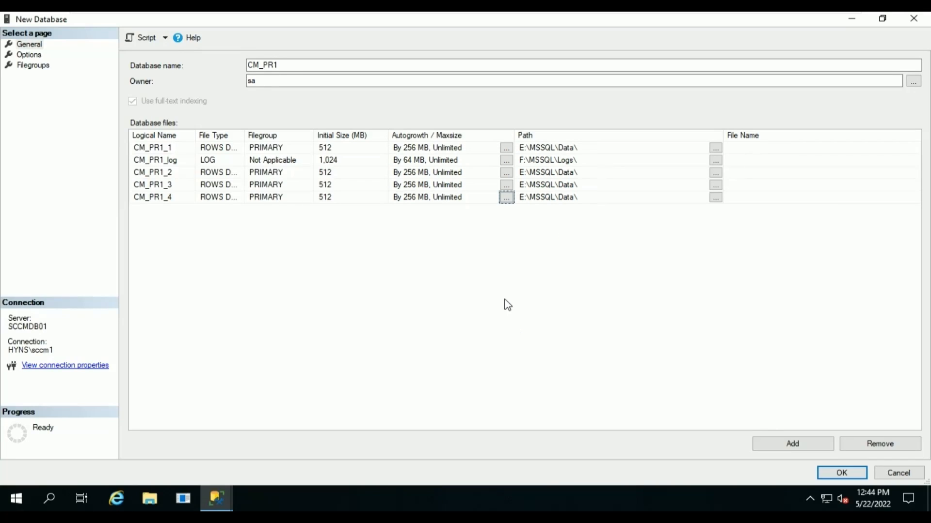
Step: Set the autogrowth of the CM_PR1_log file to 512 MB
left_click(506, 160)
double_click(558, 239)
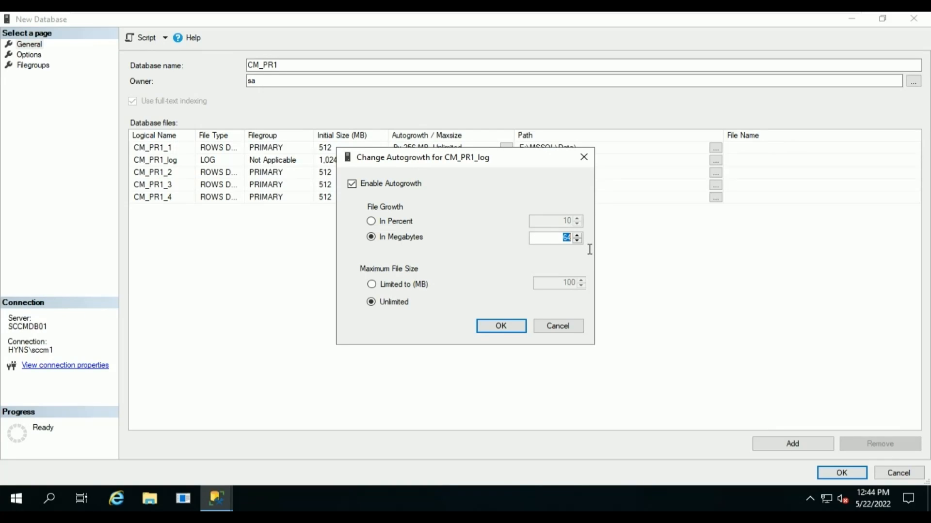
type("512")
left_click(514, 326)
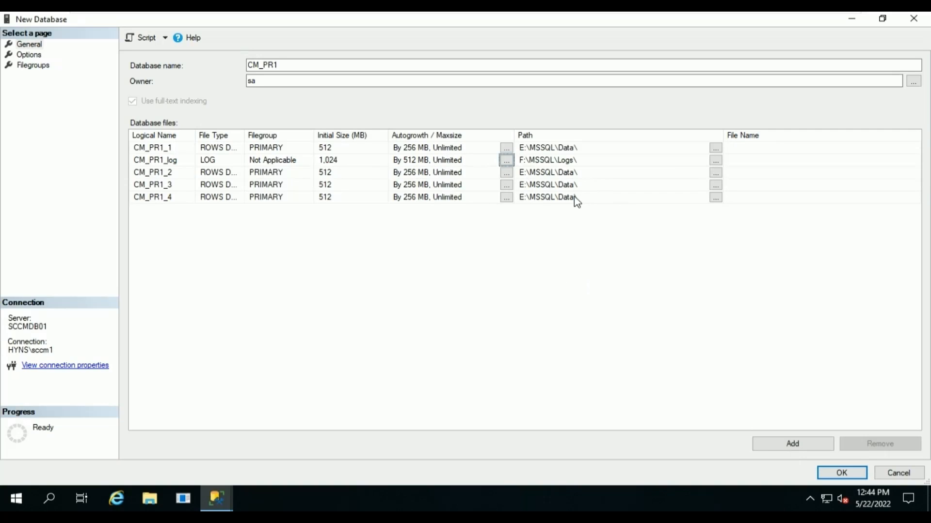
Step: Set the new database's recovery model to Simple, check its filegroups and file settings, and create the CM_PR1 database
left_click(38, 56)
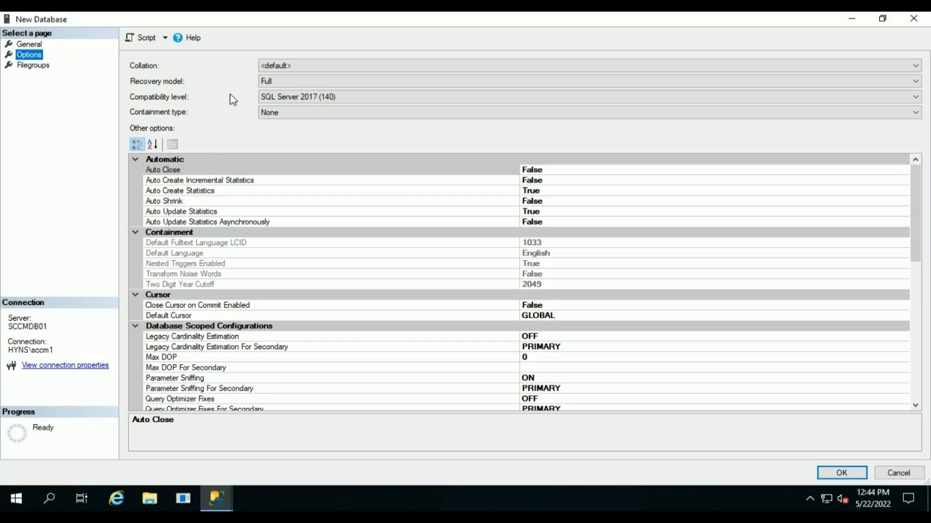
left_click(283, 83)
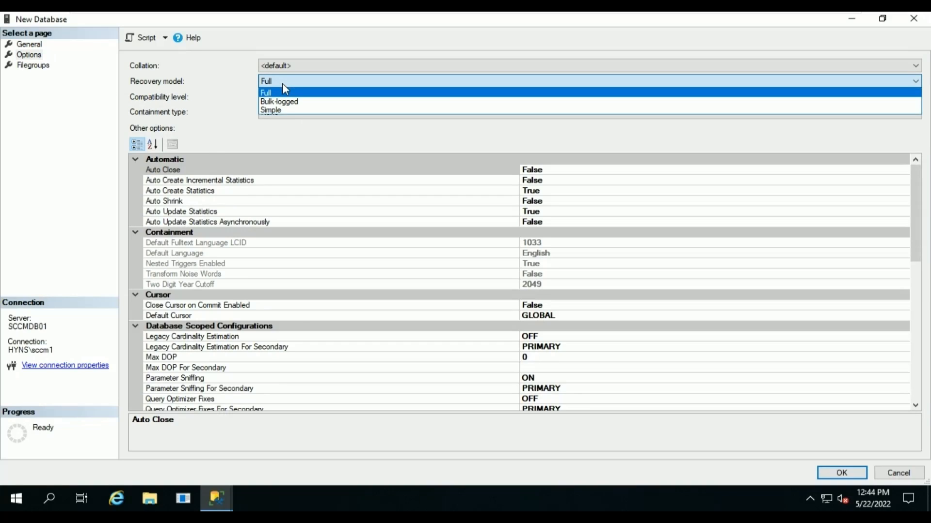
left_click(297, 111)
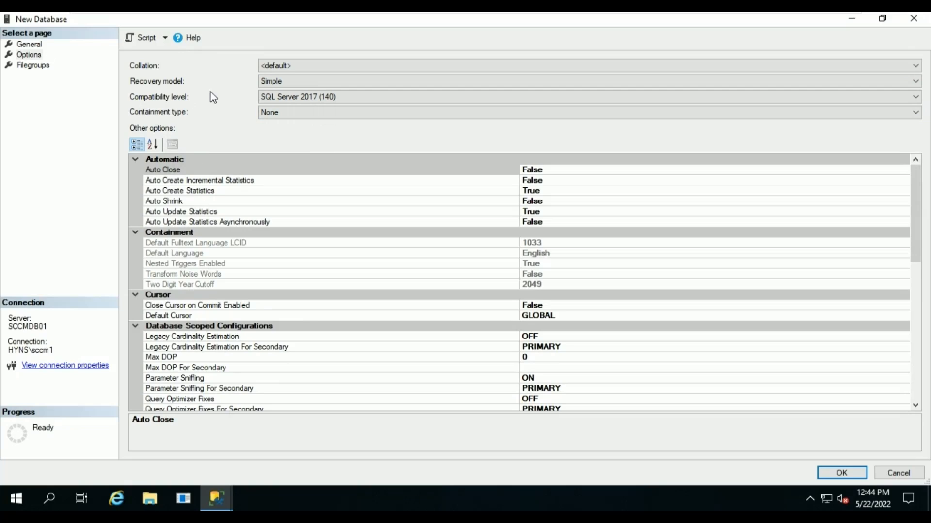
left_click(44, 69)
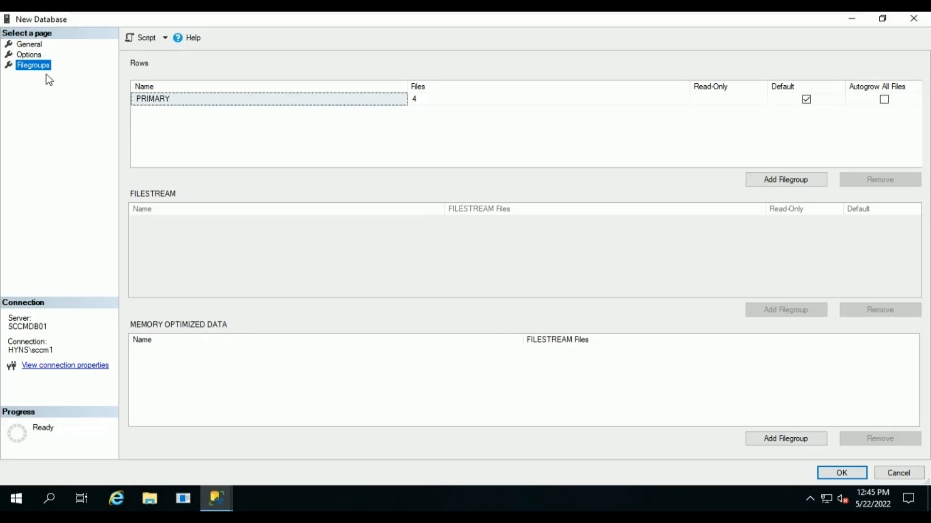
left_click(37, 45)
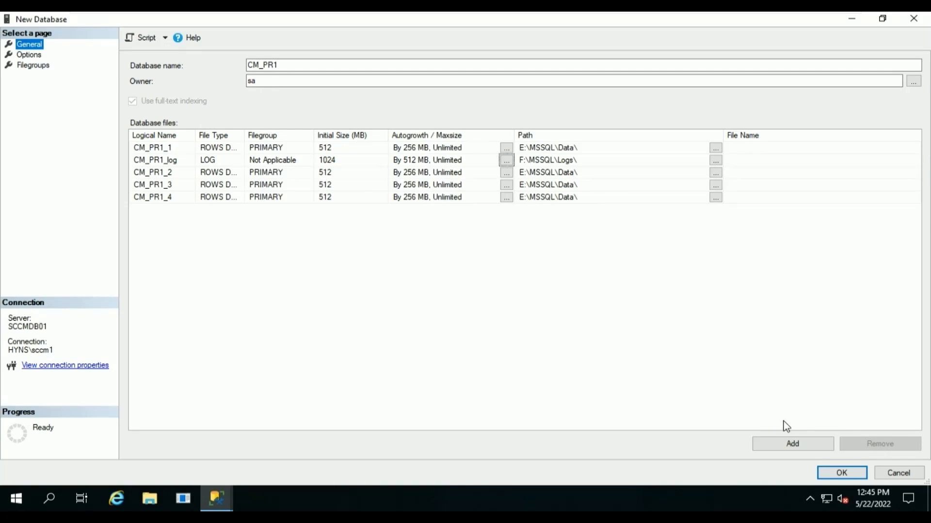
left_click(842, 474)
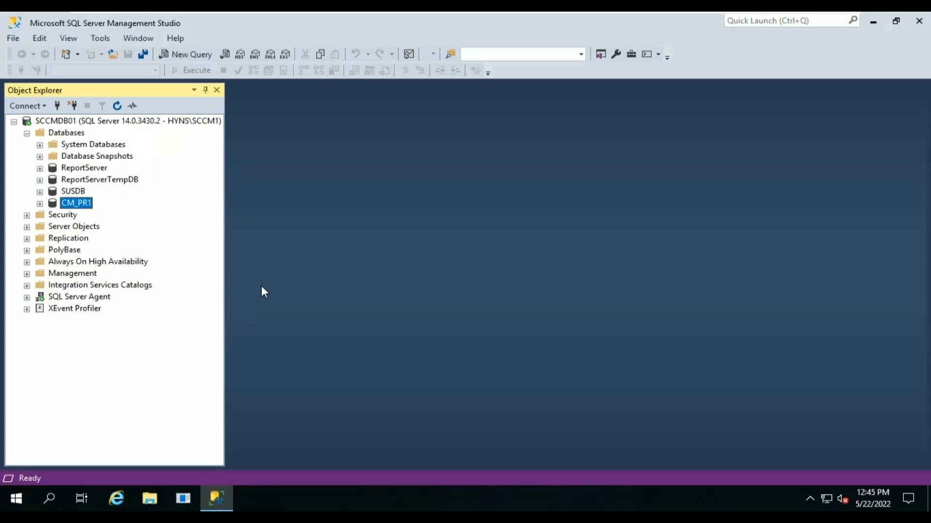
Step: Switch to the SCCMPRI01 virtual machine and open the folder D:\Data\MECM2103 in File Explorer
mouse_move(631, 18)
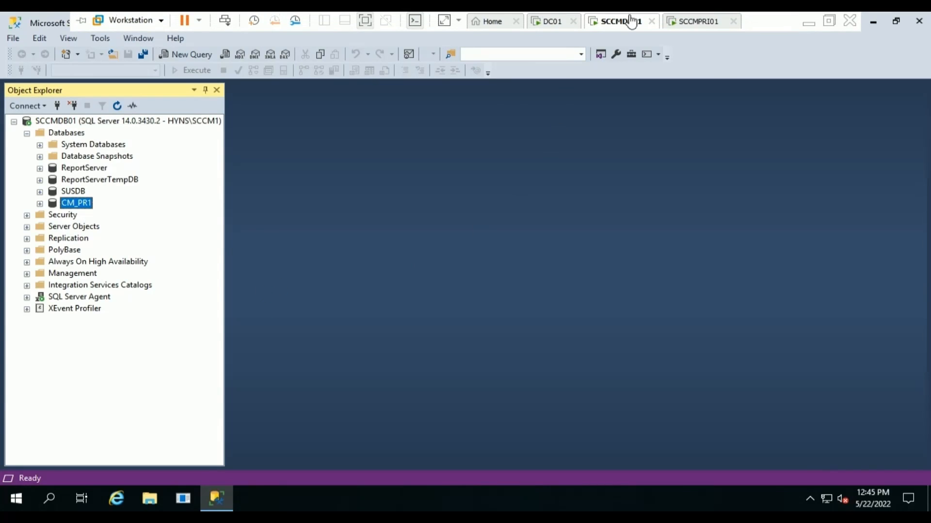
left_click(696, 22)
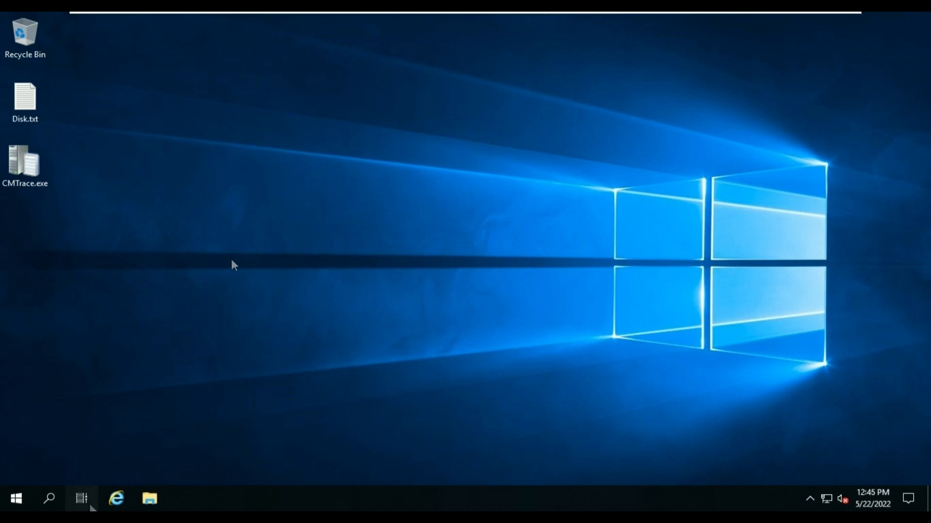
right_click(232, 260)
left_click(150, 507)
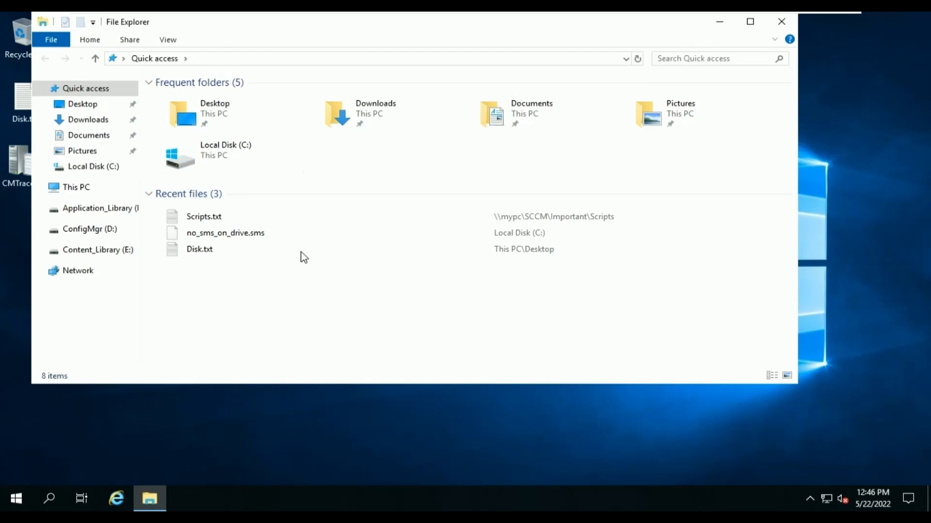
left_click(103, 189)
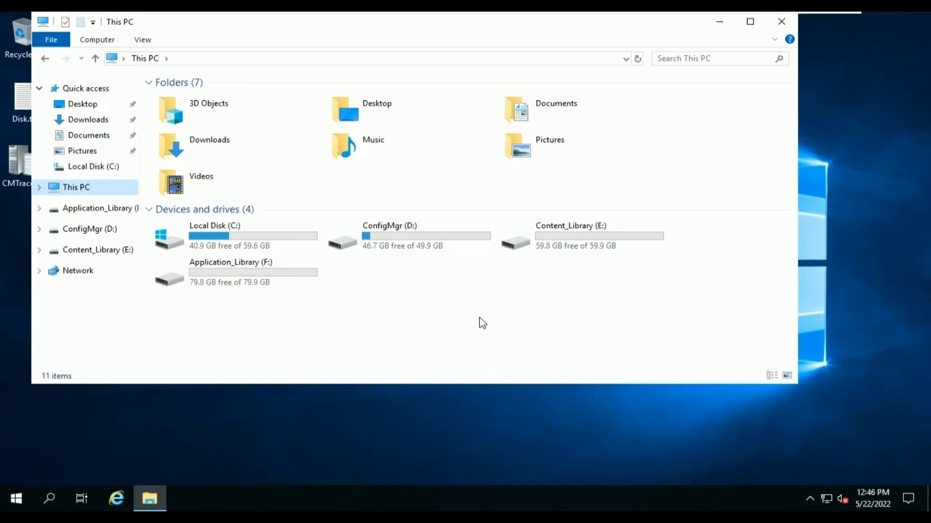
double_click(447, 249)
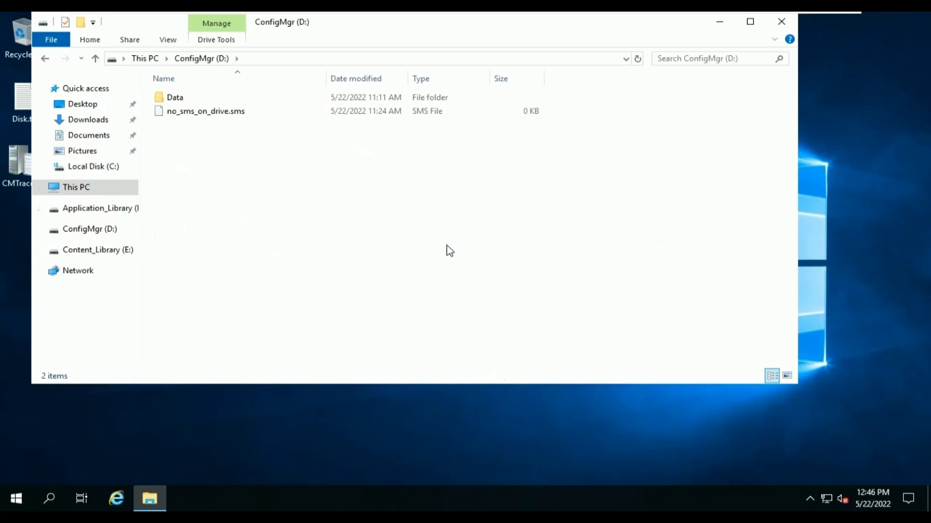
double_click(225, 101)
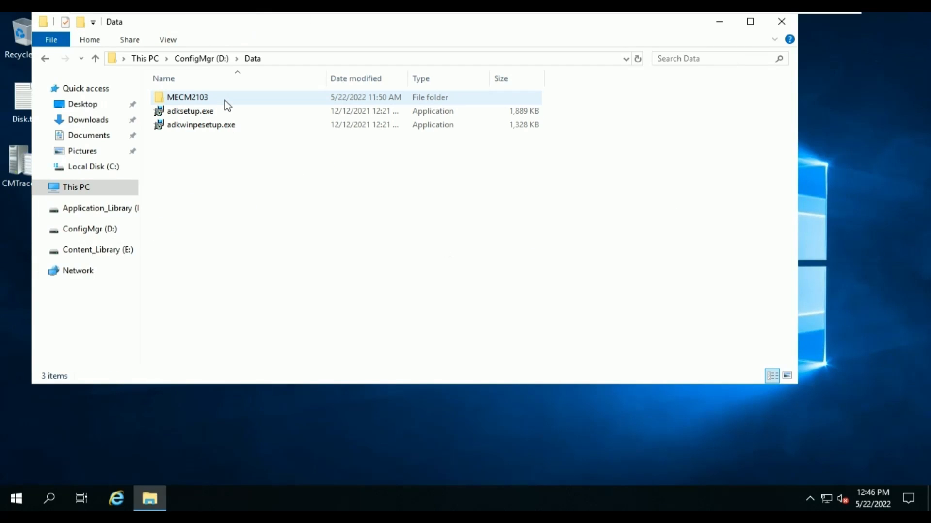
double_click(225, 100)
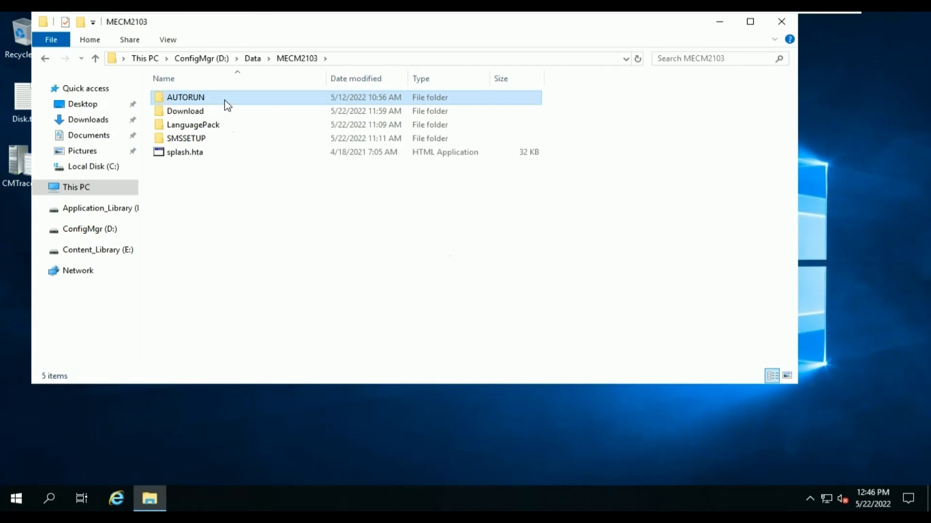
Step: Launch splash.hta from the MECM2103 folder, bring its window forward and minimize File Explorer
left_click(254, 154)
double_click(255, 155)
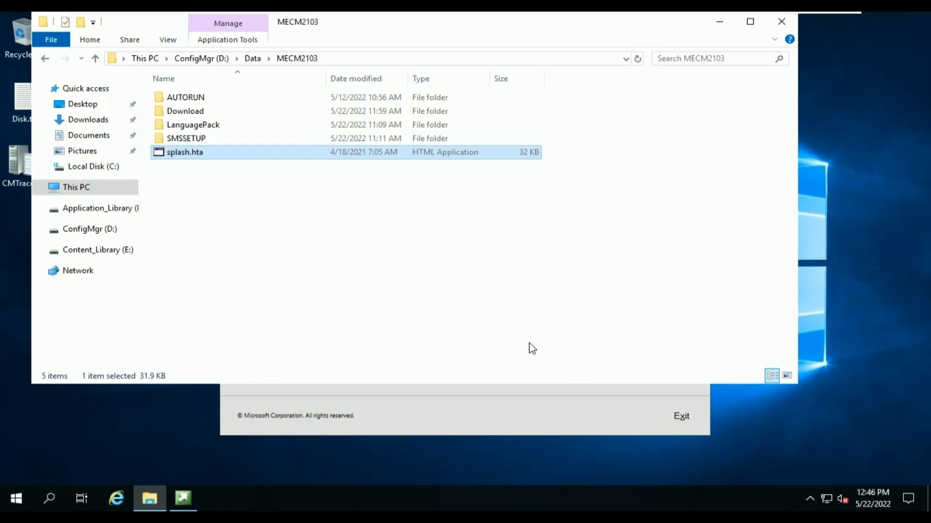
left_click(495, 407)
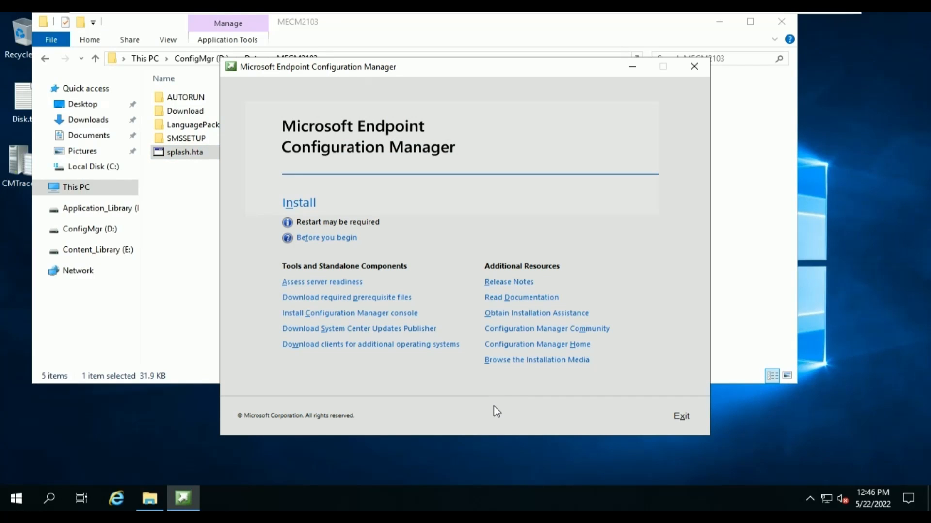
left_click(719, 22)
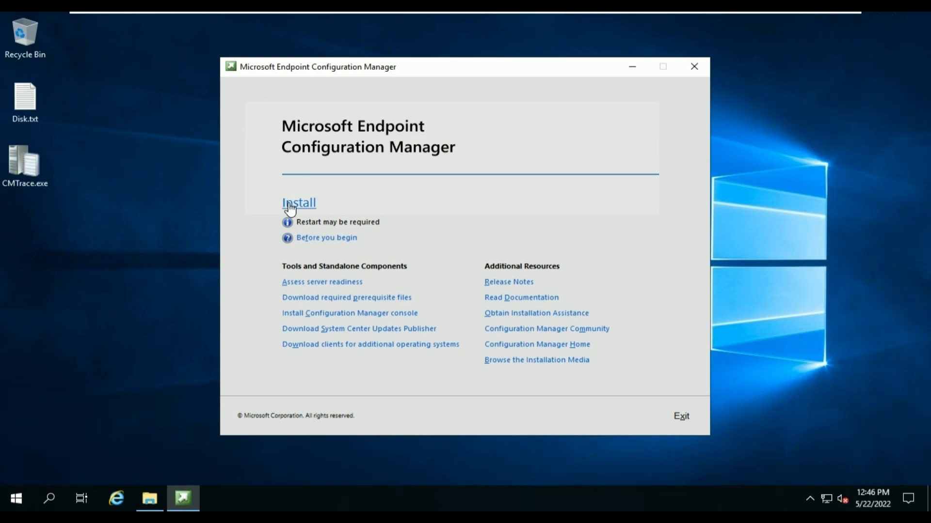
Step: Start the Configuration Manager installation with administrator approval and choose to install a primary site without the typical installation options
left_click(289, 206)
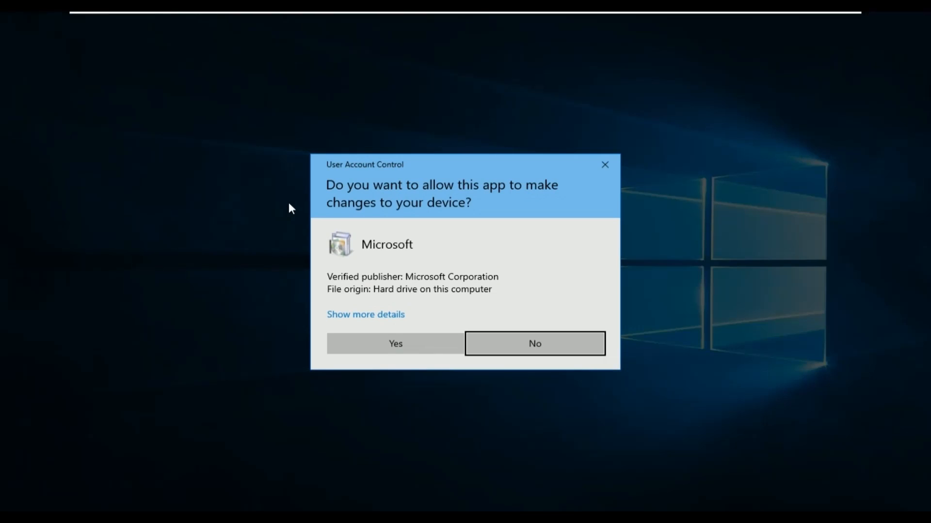
left_click(392, 350)
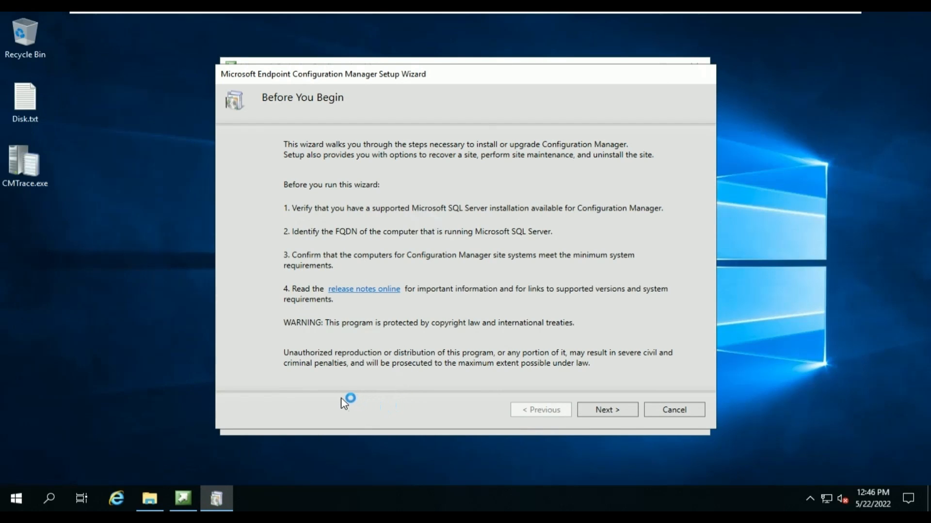
left_click(609, 412)
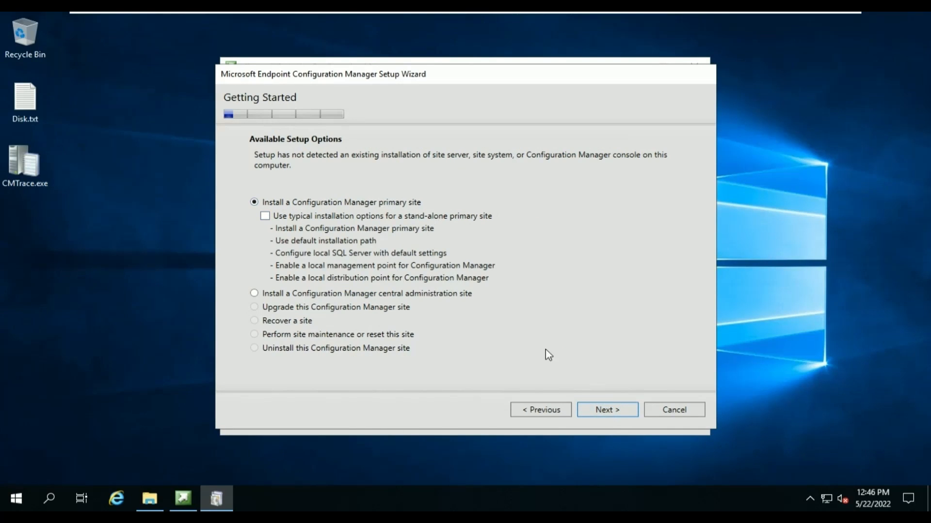
left_click(609, 411)
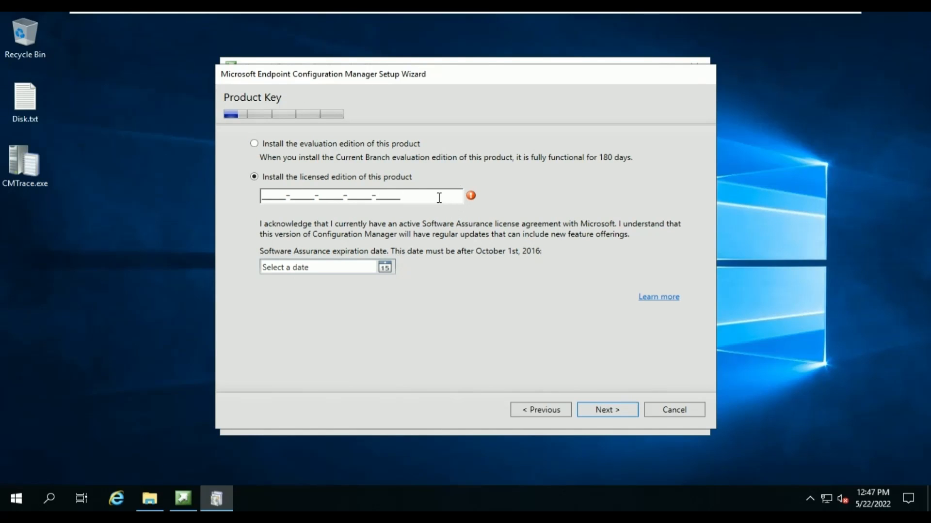
Step: Choose the evaluation edition and accept the product, SQL Server Express and SQL Server Native Client license terms
left_click(382, 142)
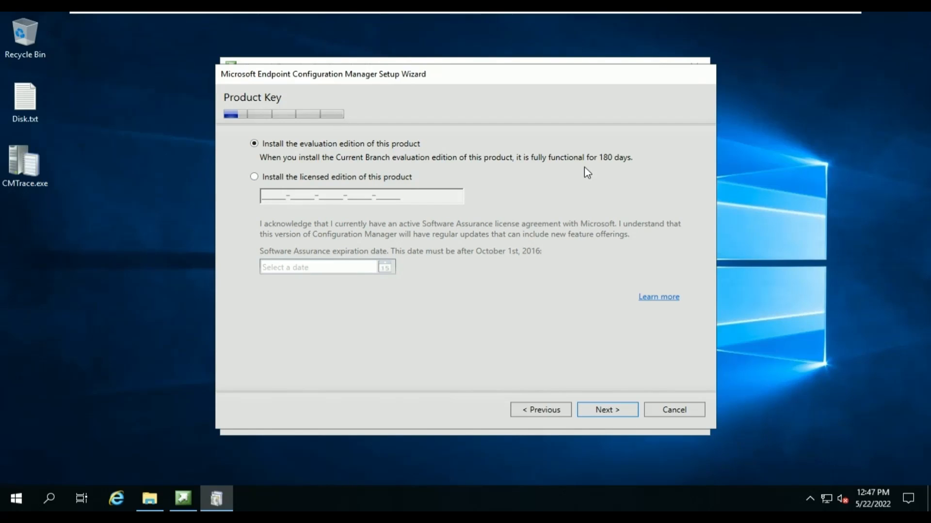
left_click(614, 410)
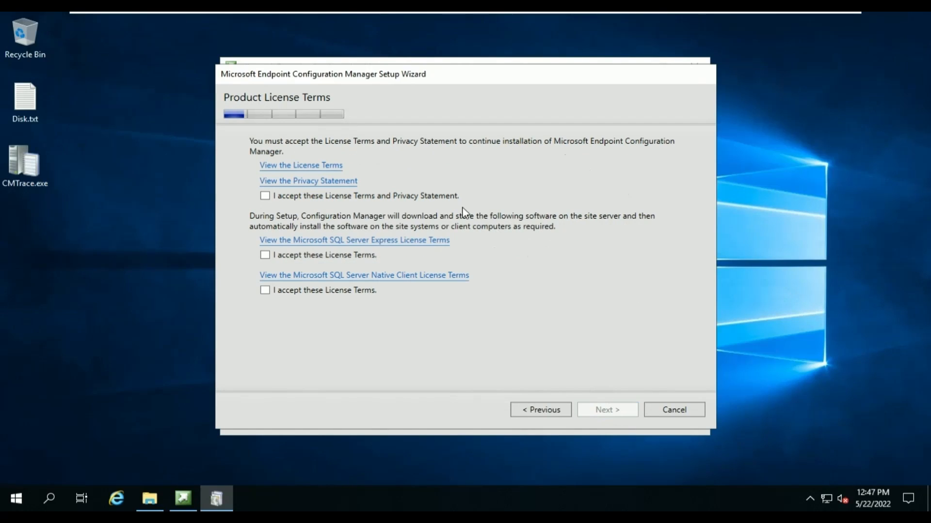
left_click(401, 195)
left_click(335, 293)
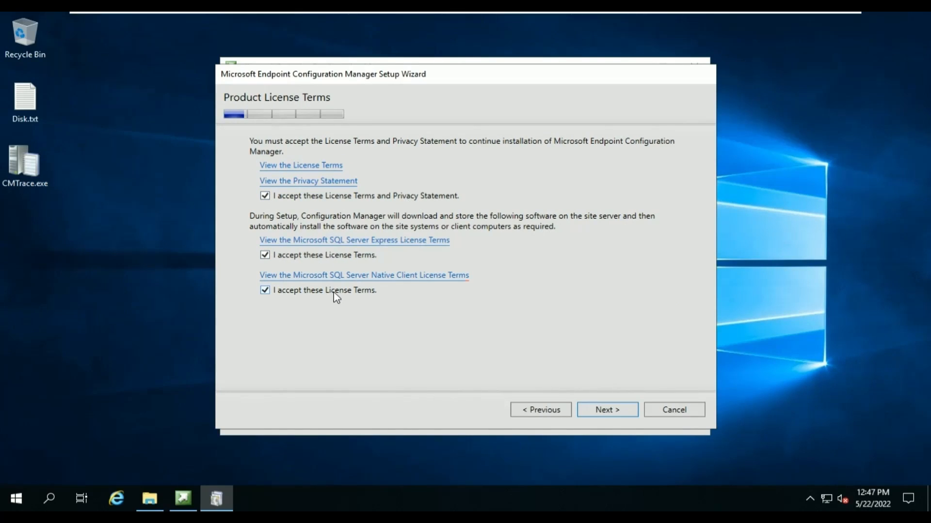
left_click(607, 411)
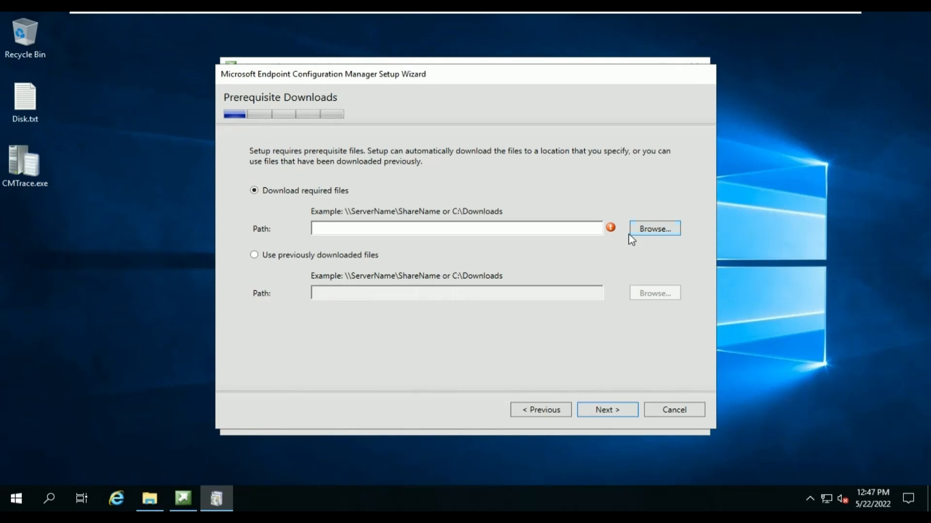
Step: Use previously downloaded prerequisite files from D:\Data\MECM2103\Download and continue the setup
left_click(295, 257)
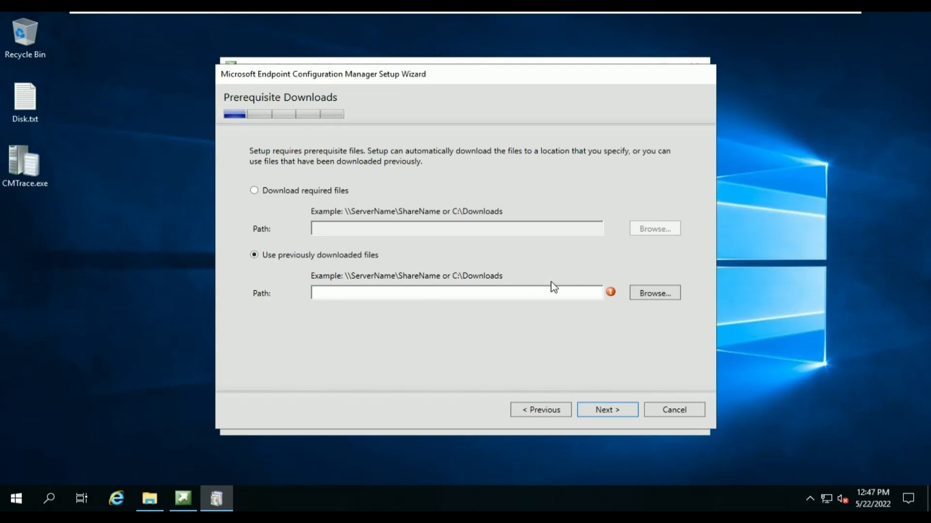
left_click(662, 292)
scroll(371, 242, "down", 1)
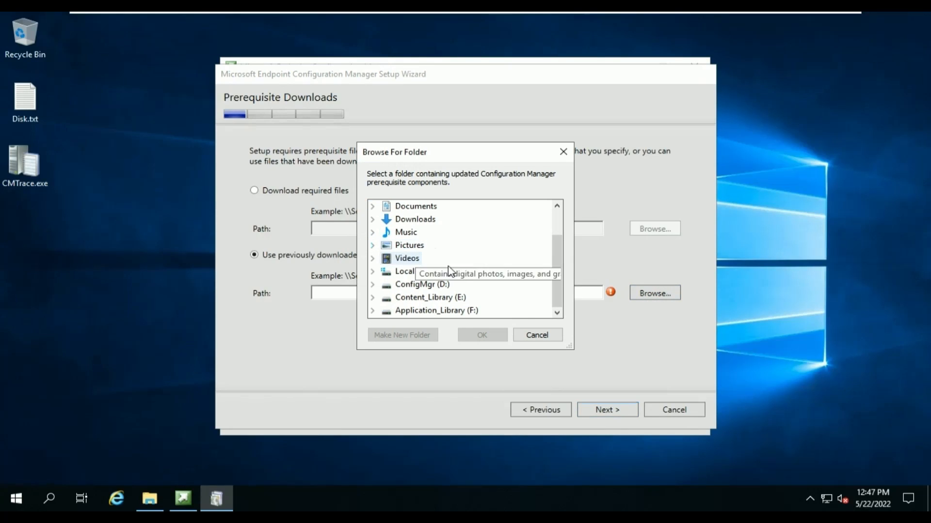
double_click(436, 285)
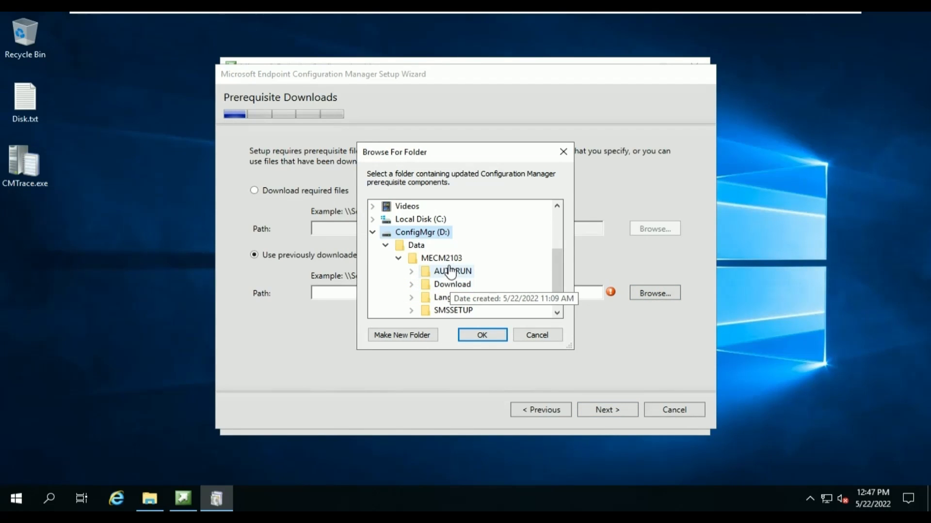
double_click(458, 285)
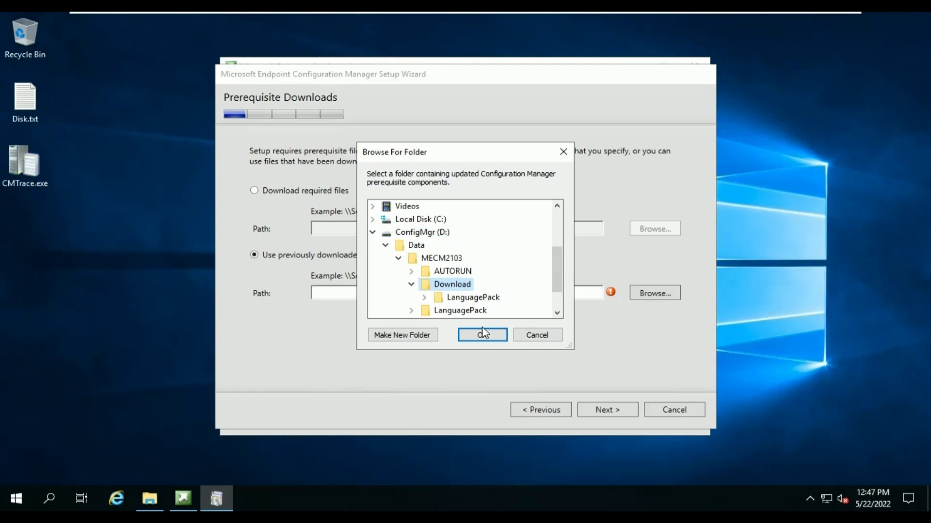
left_click(483, 334)
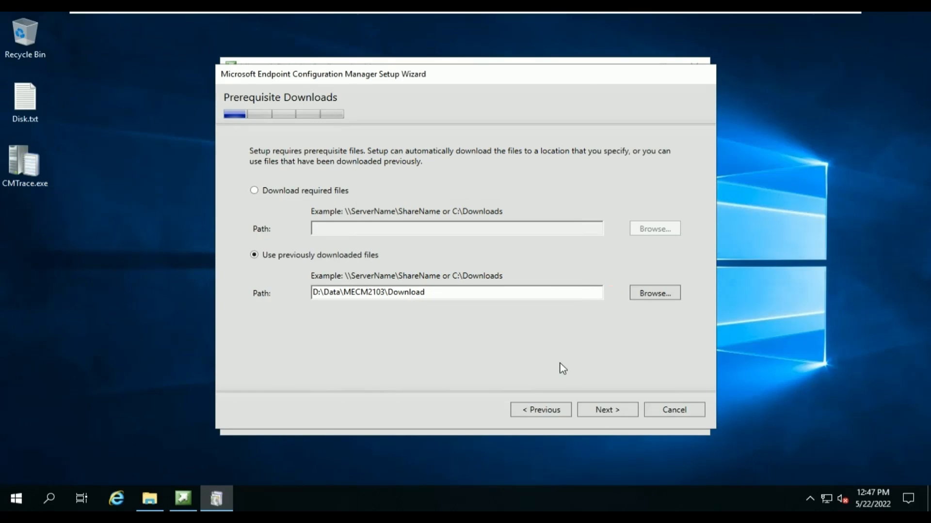
left_click(607, 410)
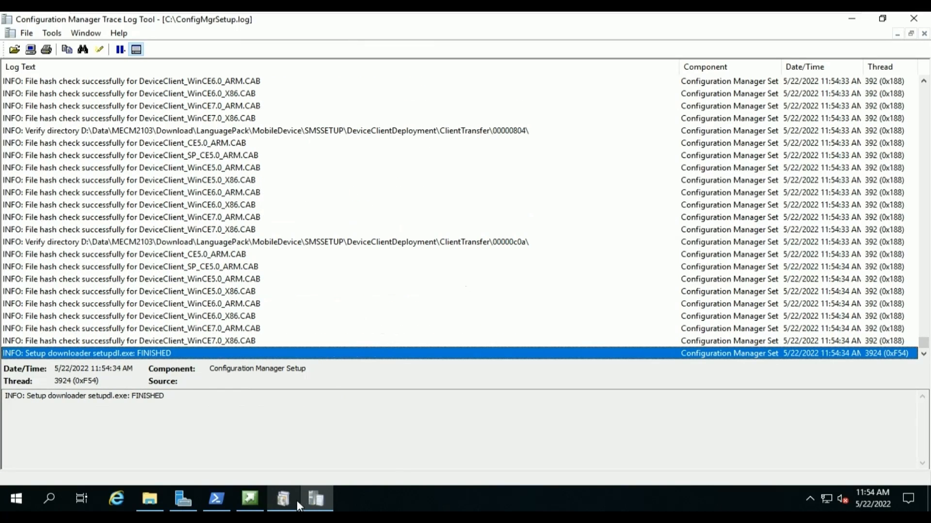
Step: Return to the setup wizard and accept English as the only server and client language
left_click(284, 502)
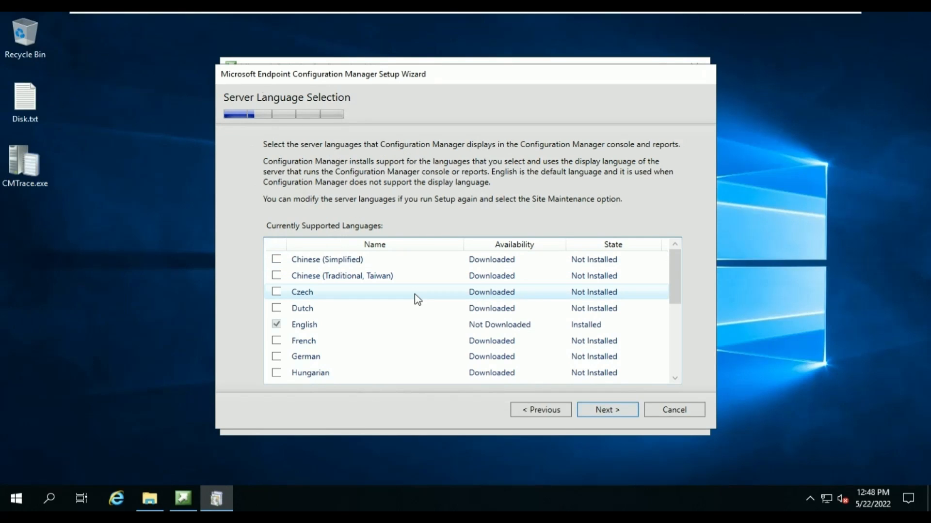
scroll(417, 299, "down", 4)
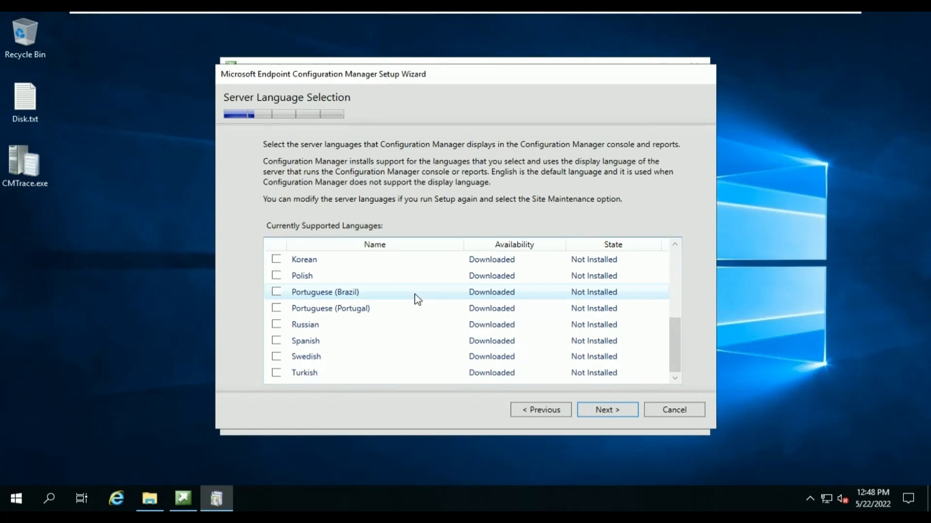
scroll(452, 322, "up", 4)
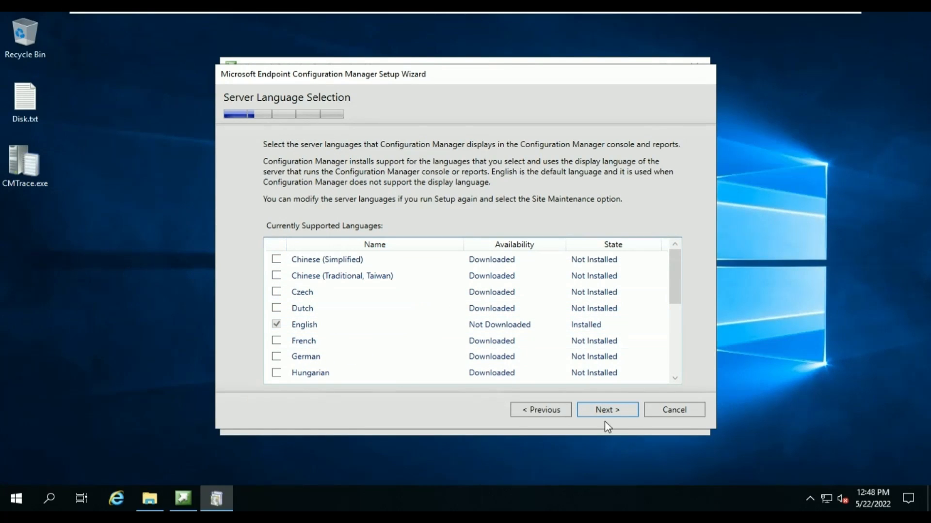
left_click(596, 409)
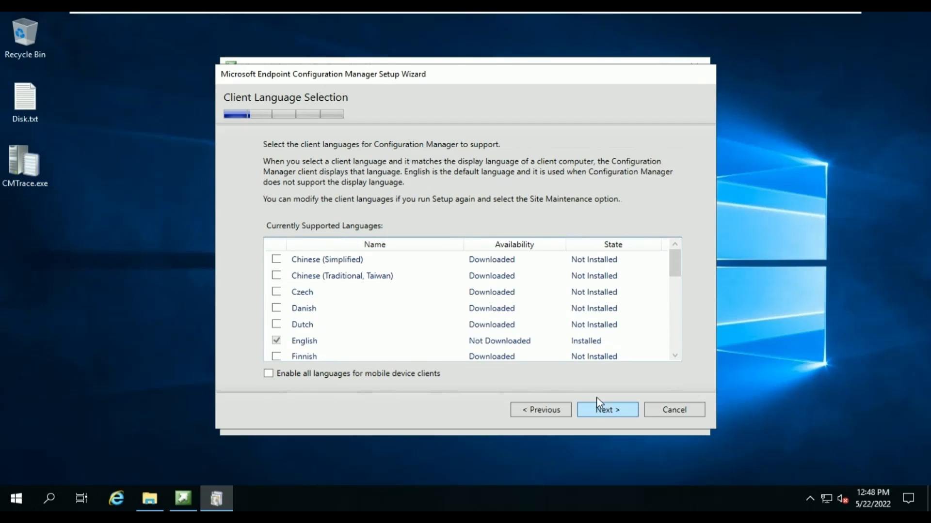
scroll(374, 286, "down", 5)
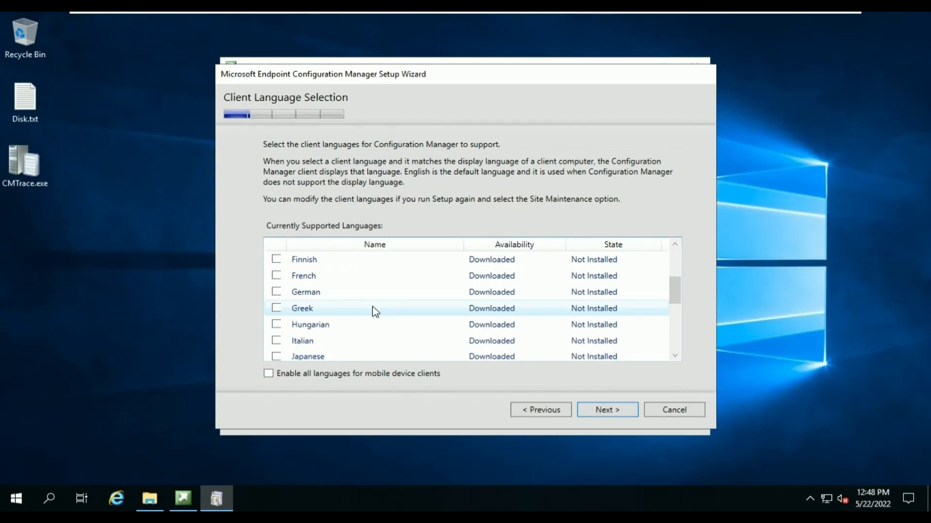
scroll(373, 322, "up", 5)
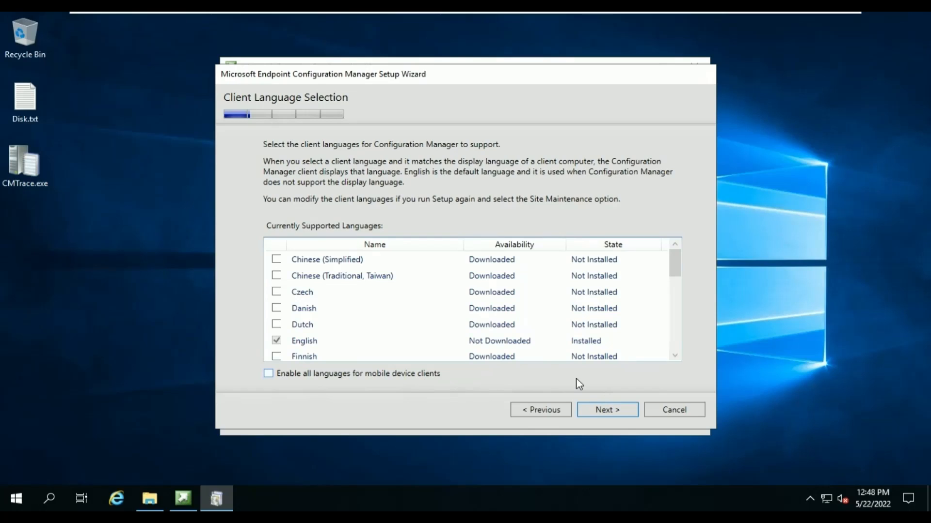
left_click(609, 411)
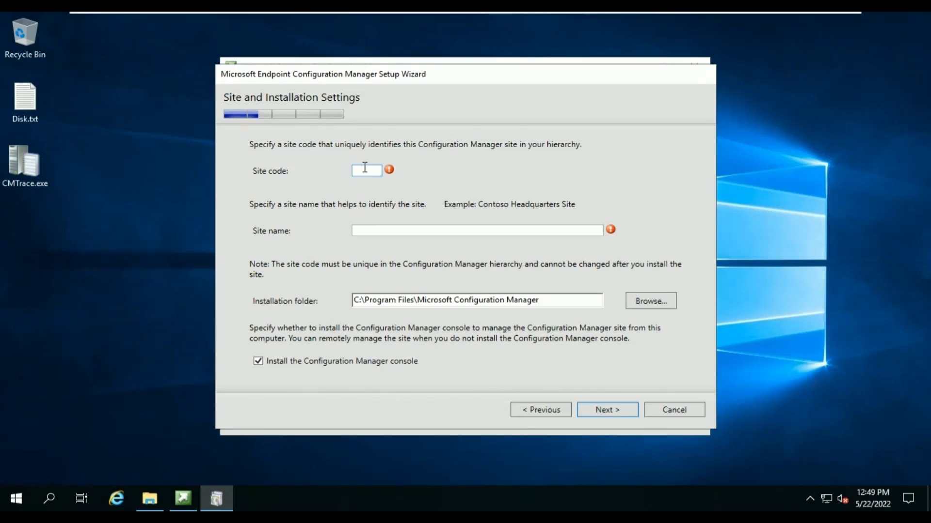
Step: Set the site code to PR1 and the site name to HYNS Primary Site
type("PR1")
left_click(376, 233)
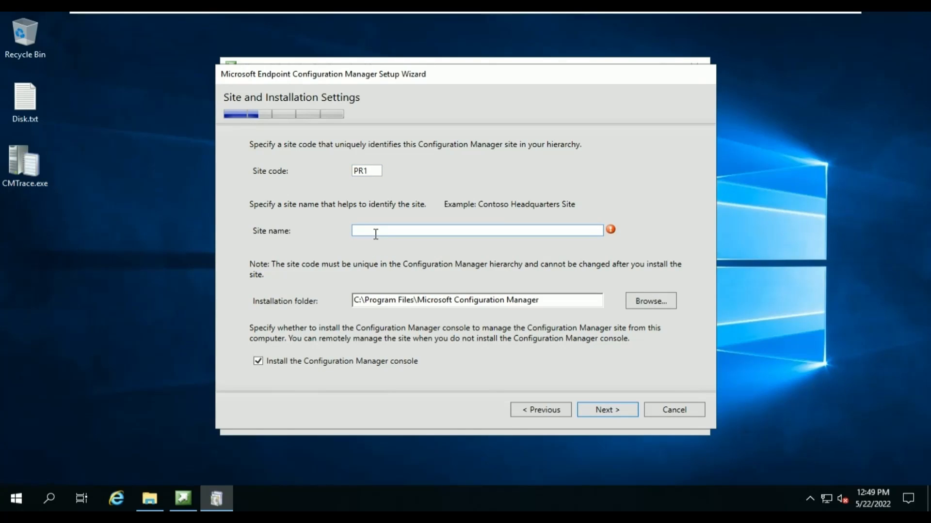
type("HYNS Primary Site")
Step: Set the installation folder to D:\Microsoft Configuration Manager and continue with the console installation enabled
left_click_drag(355, 300, 360, 305)
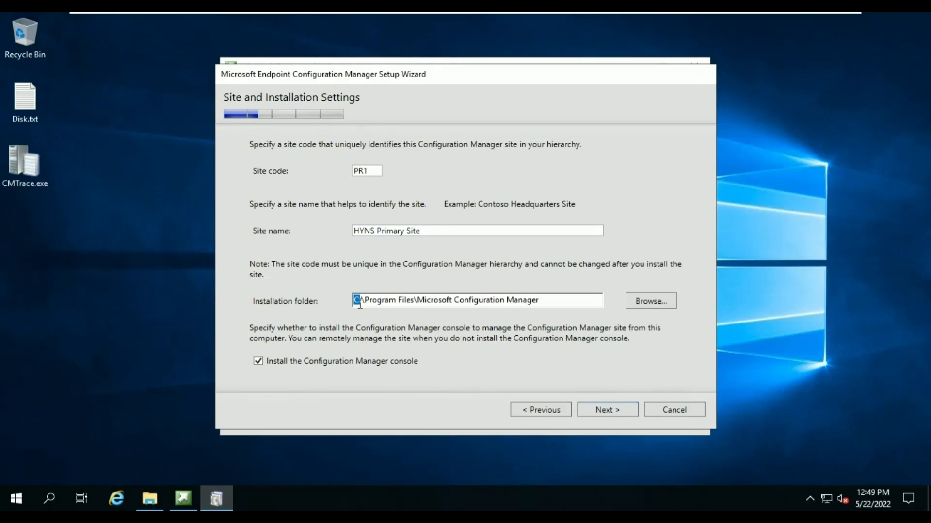
type("D")
left_click_drag(361, 301, 414, 307)
key("Delete")
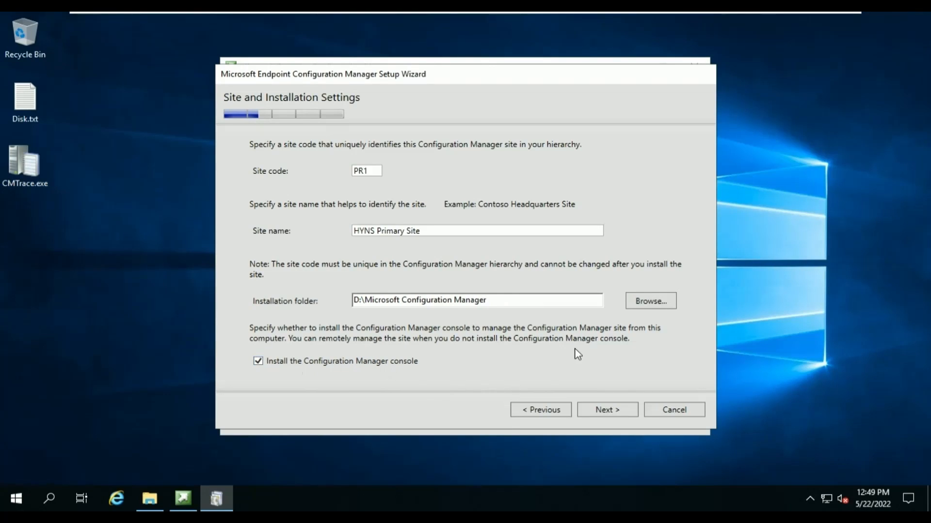
left_click(609, 411)
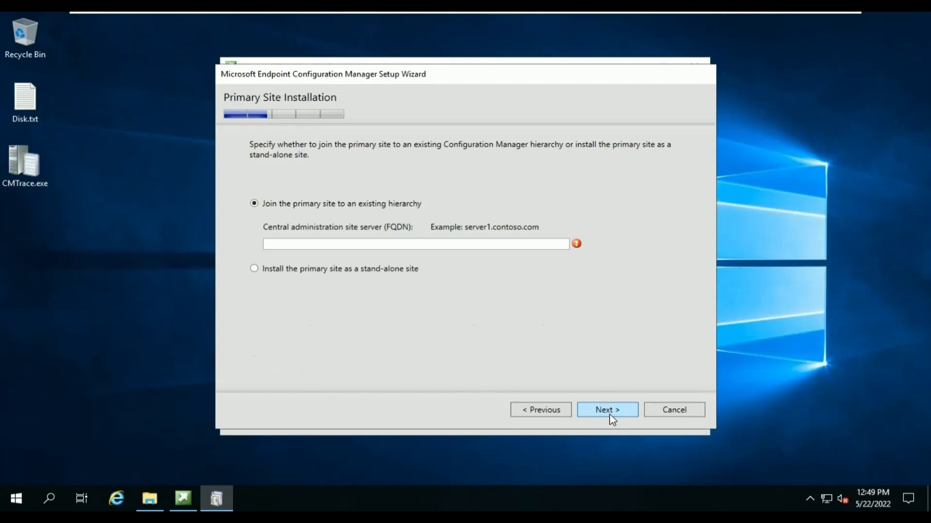
Step: Choose to install the primary site as a stand-alone site and confirm the choice
left_click(353, 271)
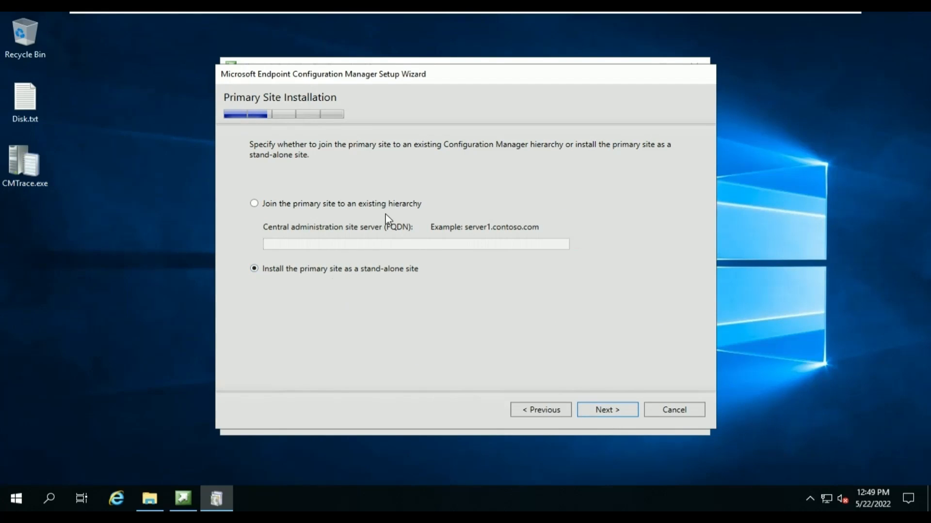
left_click(627, 413)
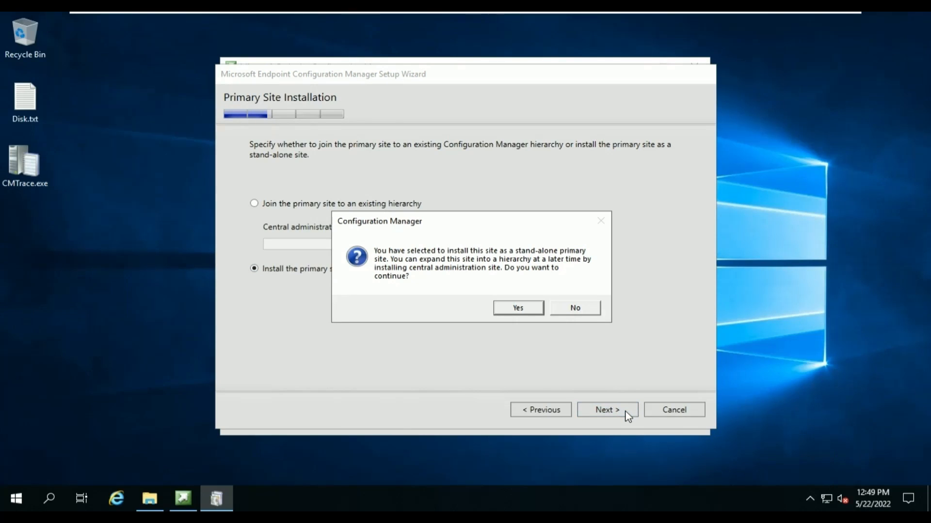
left_click(516, 311)
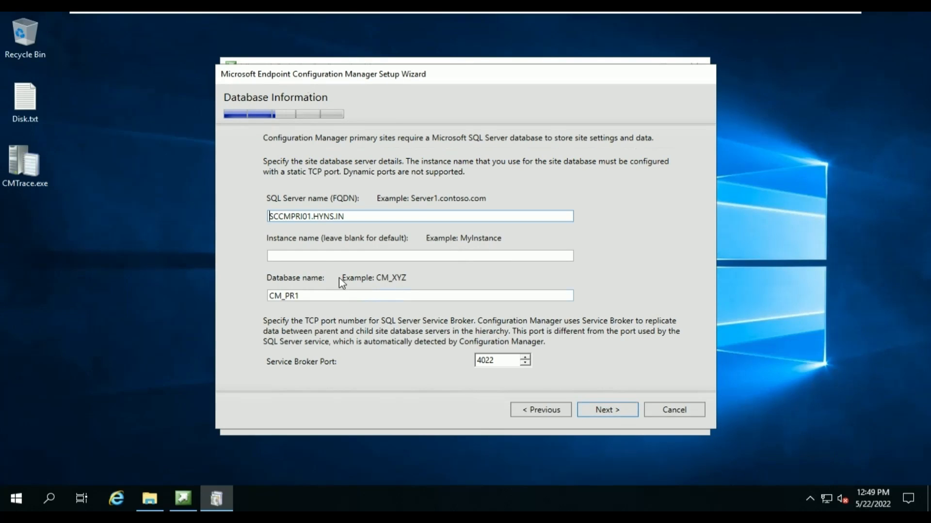
Step: Set the SQL Server name to SCCMDB01.HYNS.IN, and accept the CM_PR1 database with the default data and log file paths
left_click(312, 219)
key("BackSpace")
key("BackSpace")
key("BackSpace")
key("BackSpace")
key("BackSpace")
type("DB01")
left_click_drag(332, 293, 256, 302)
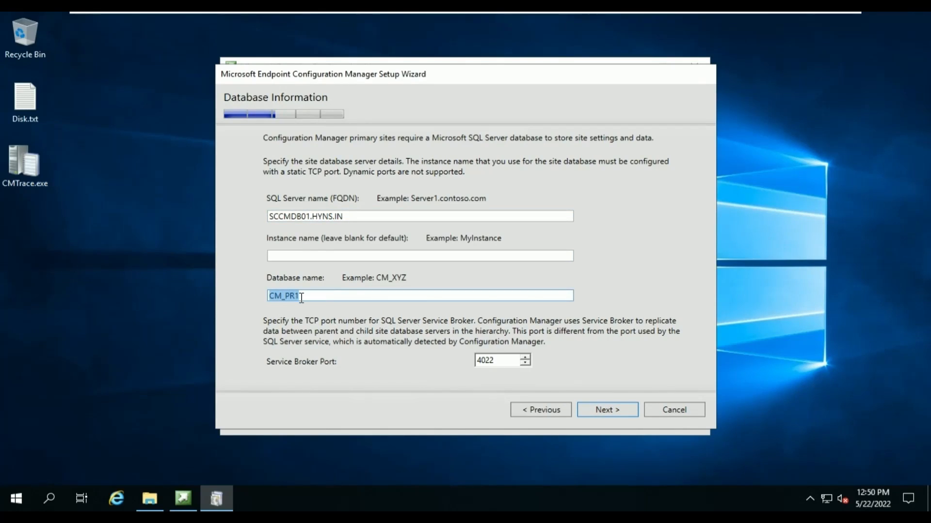
left_click(603, 411)
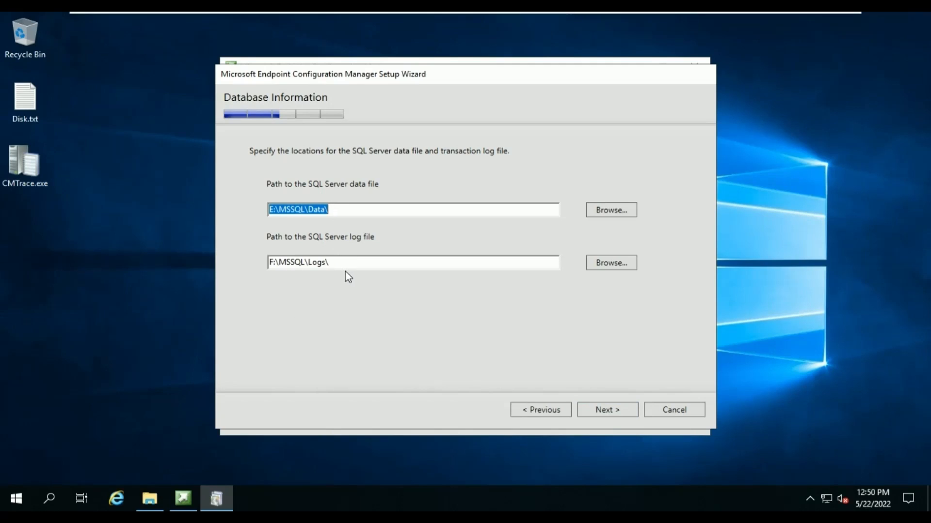
left_click(599, 415)
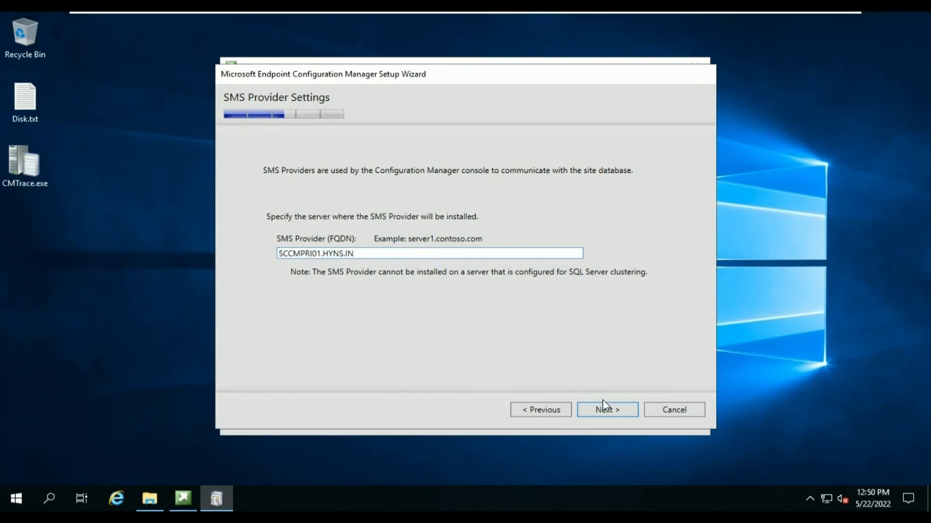
Step: Accept SCCMPRI01.HYNS.IN as the SMS Provider and choose to configure the communication method on each site system role
left_click(610, 410)
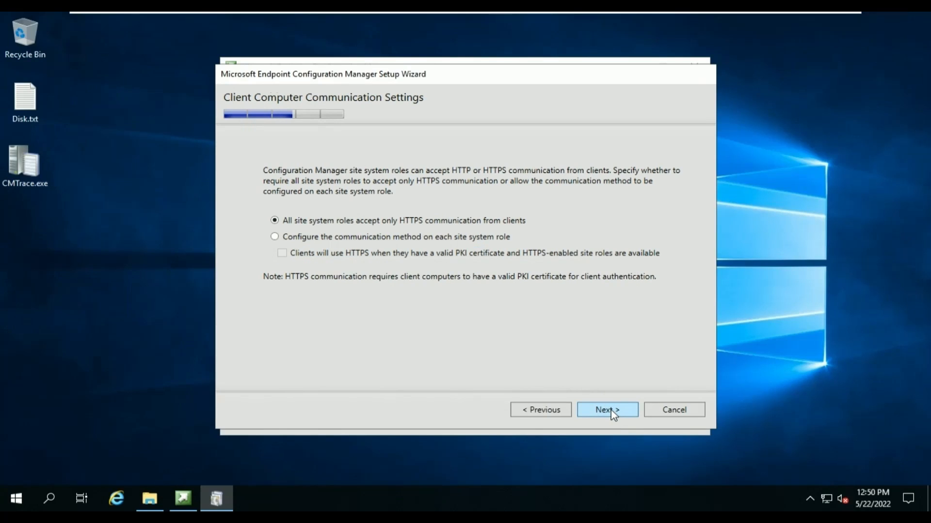
left_click(354, 237)
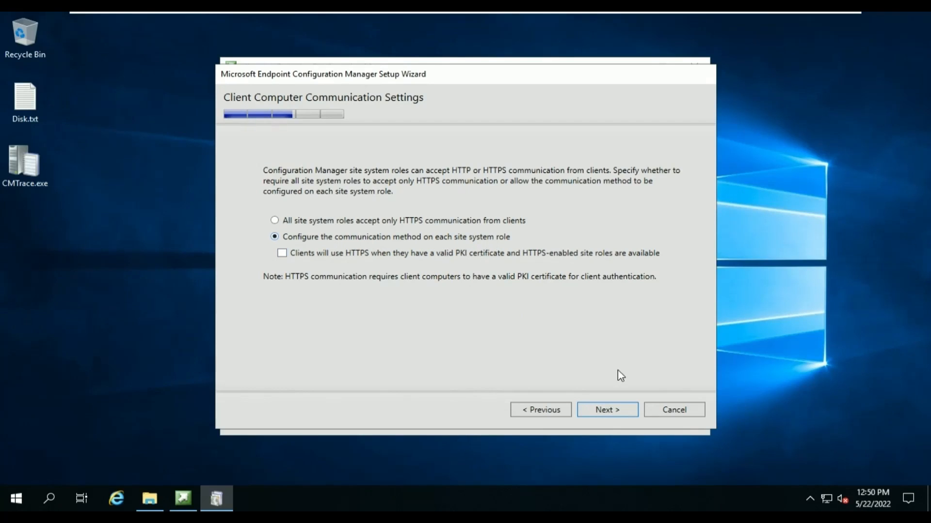
left_click(628, 415)
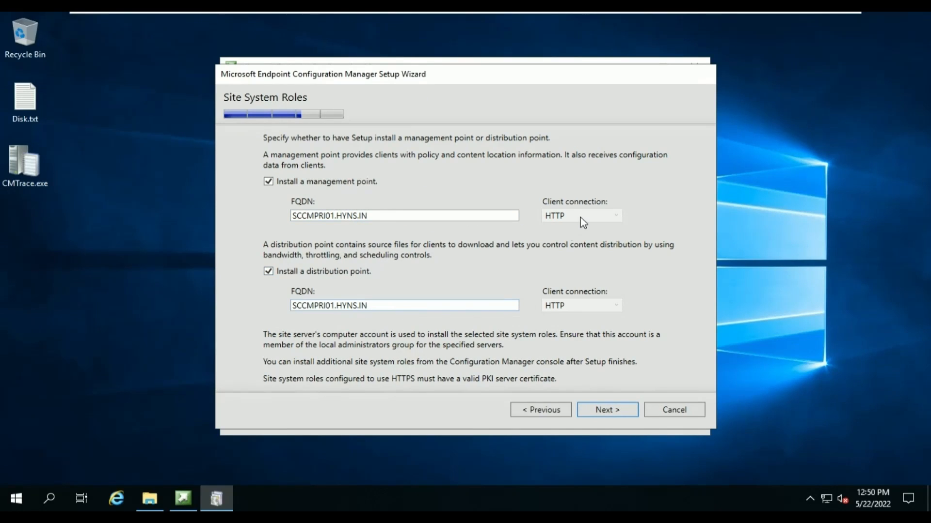
Step: Accept the management, distribution and service connection points on SCCMPRI01.HYNS.IN, along with the diagnostic and usage data notice
left_click(602, 411)
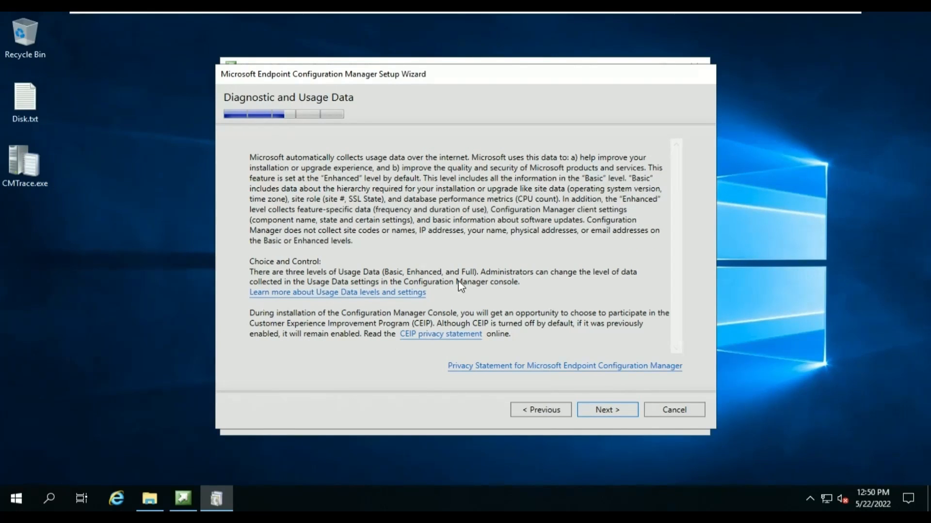
left_click(606, 412)
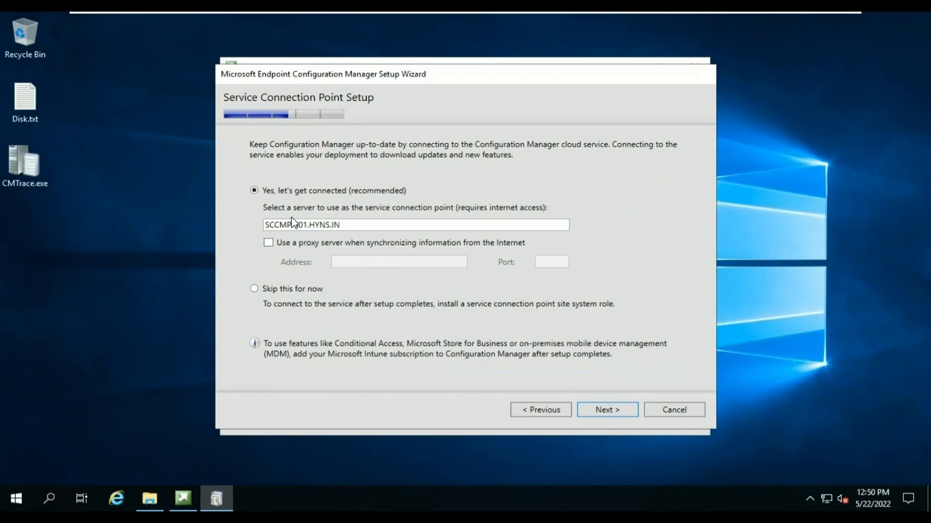
left_click(598, 407)
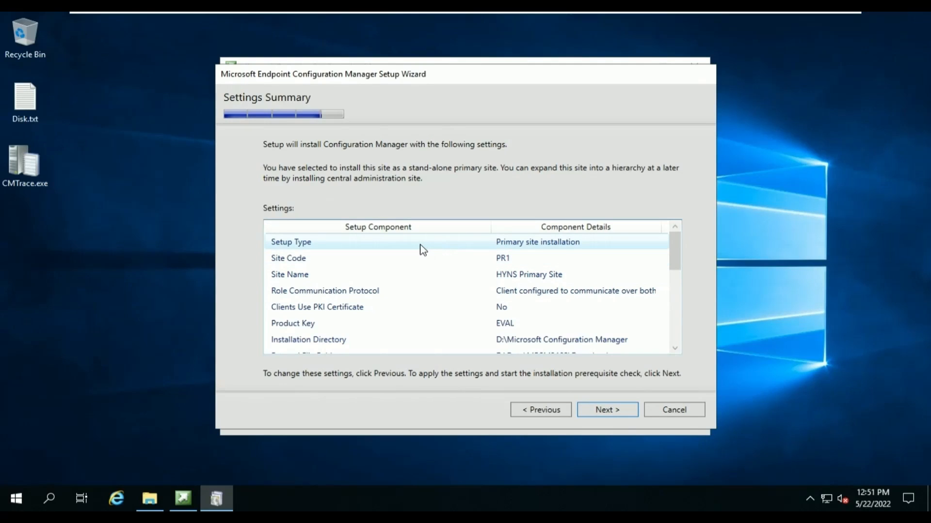
Step: Review the setup components and their details in the settings summary
scroll(422, 259, "down", 3)
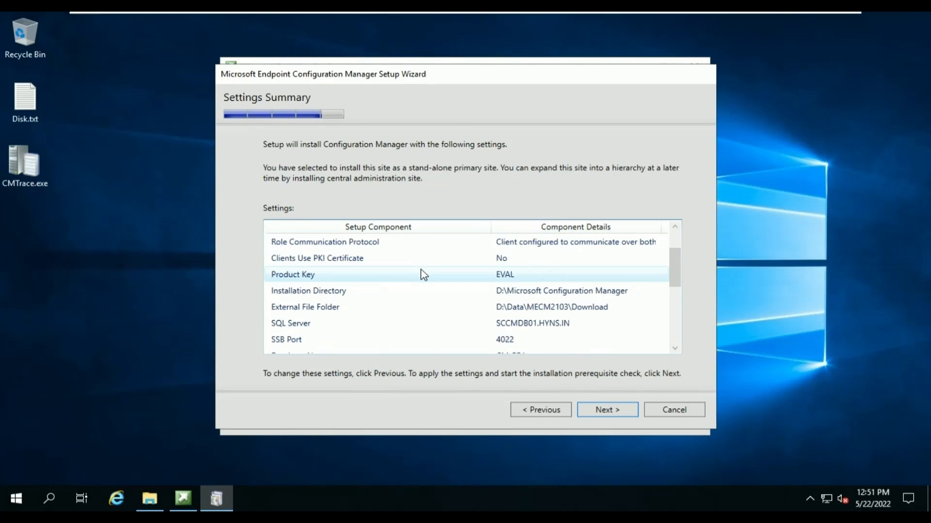
scroll(423, 275, "down", 1)
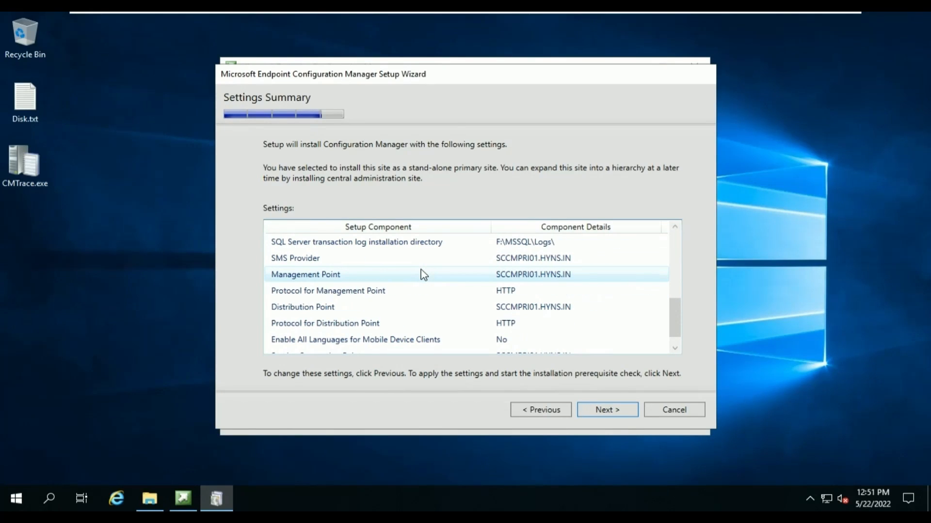
scroll(423, 275, "down", 1)
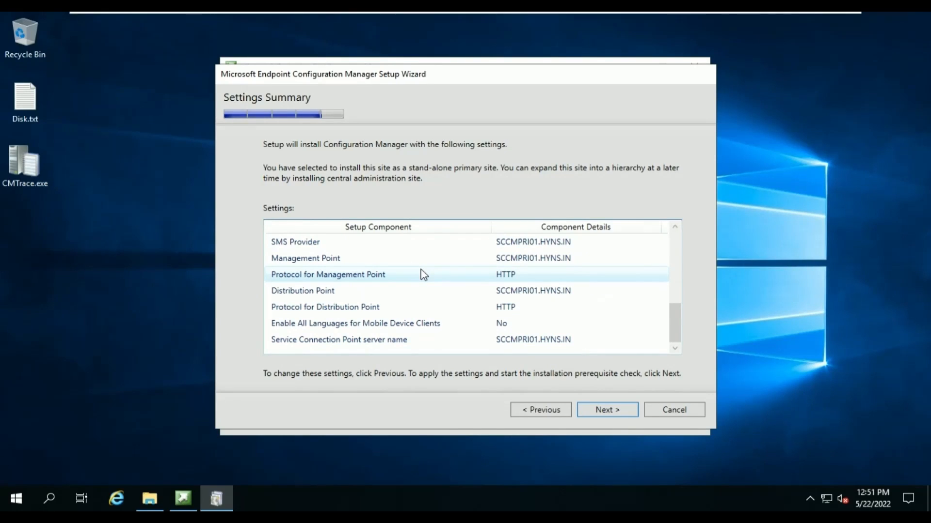
scroll(423, 275, "up", 1)
scroll(423, 275, "up", 3)
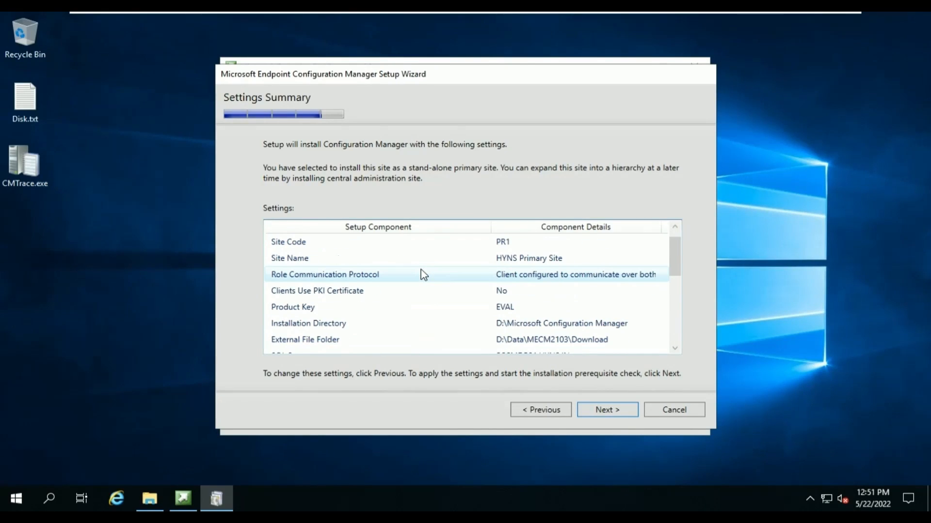
scroll(423, 274, "up", 1)
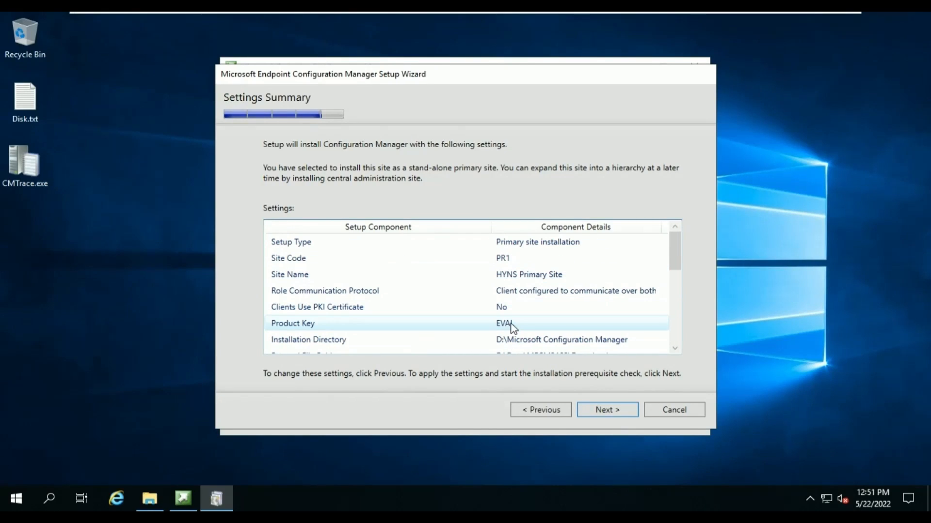
scroll(514, 330, "down", 1)
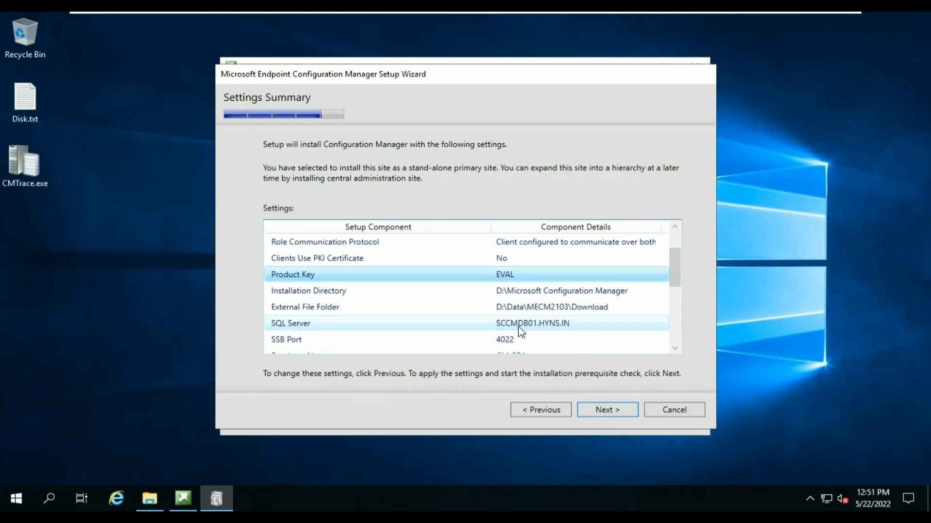
Step: Start the prerequisite check with the summarized settings and follow it in ConfigMgrPrereq.log from the C: drive
left_click(612, 411)
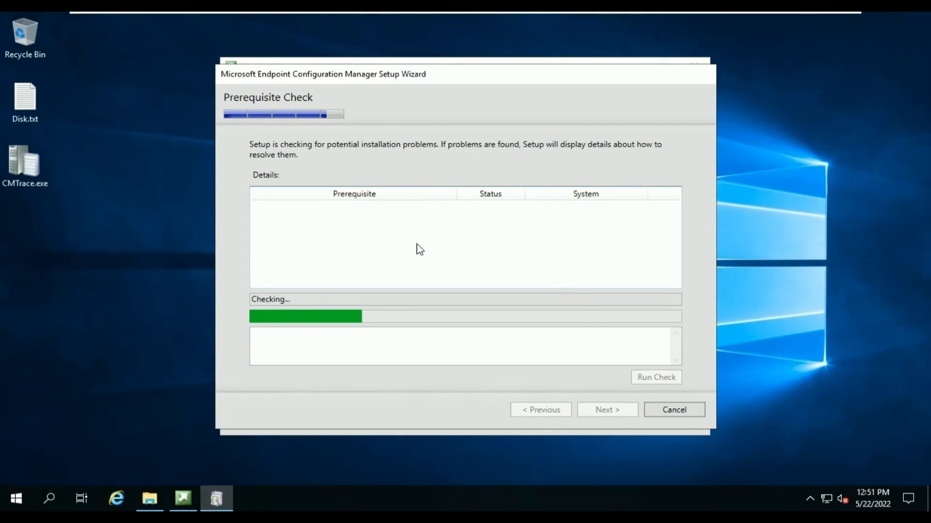
left_click(152, 495)
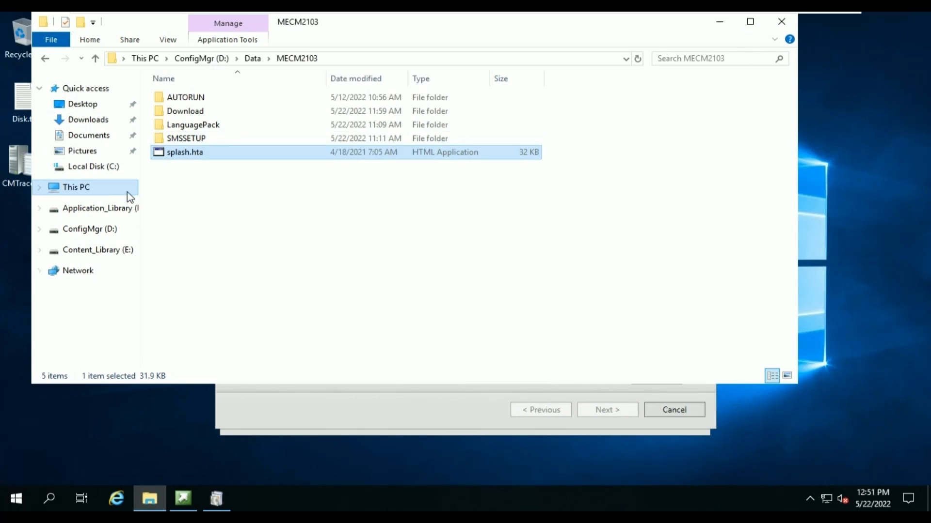
left_click(98, 190)
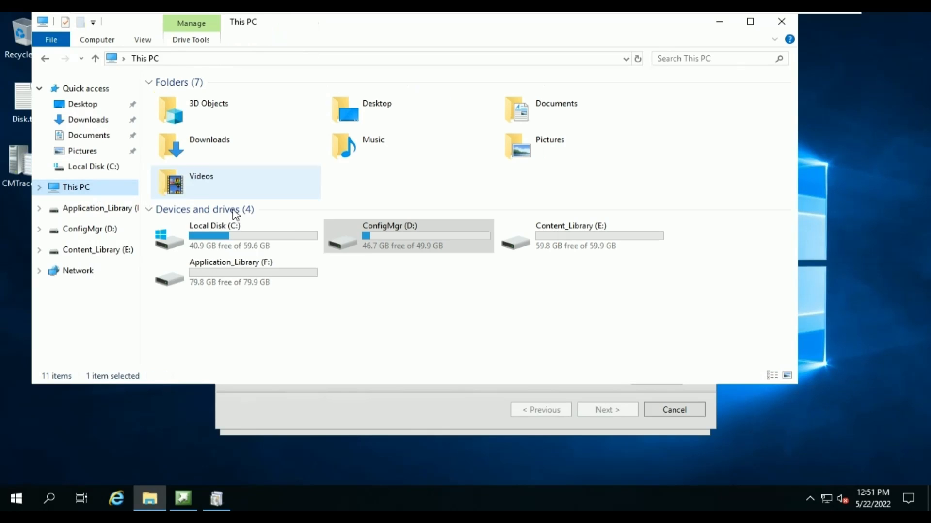
double_click(246, 245)
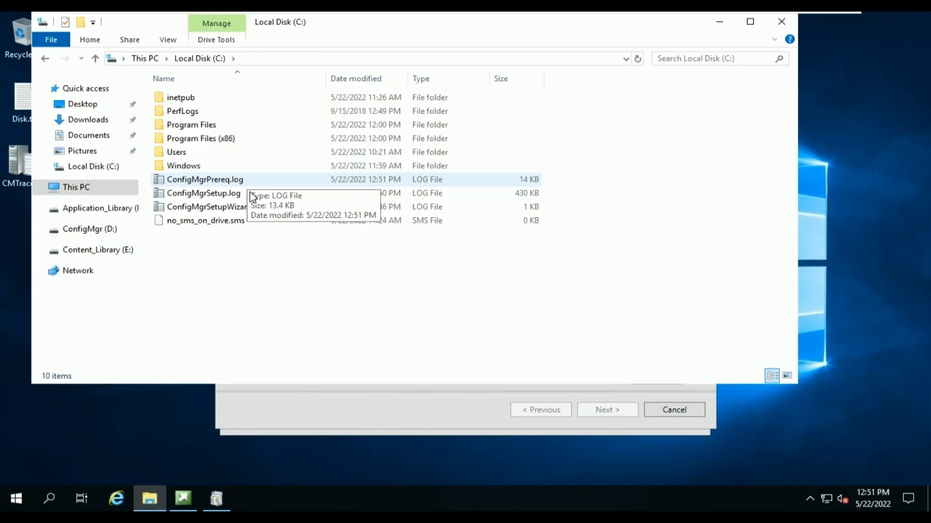
double_click(257, 181)
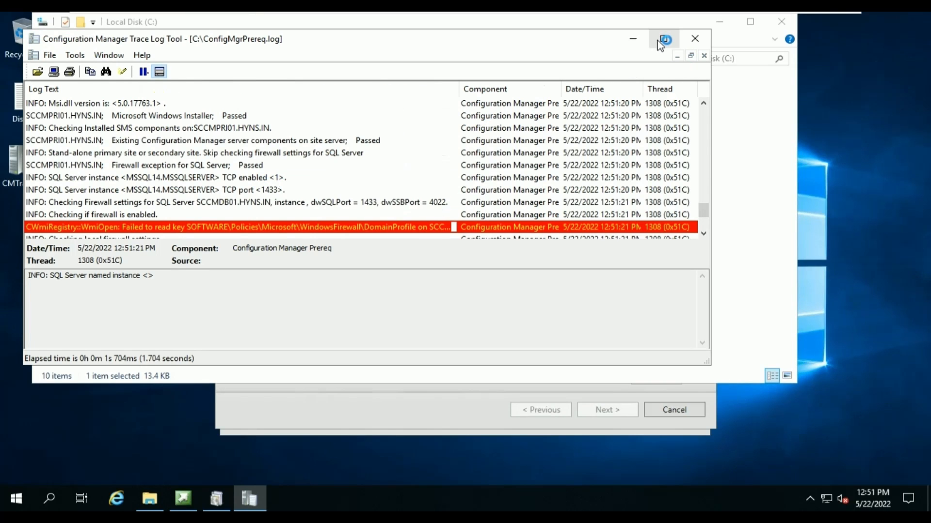
left_click(664, 38)
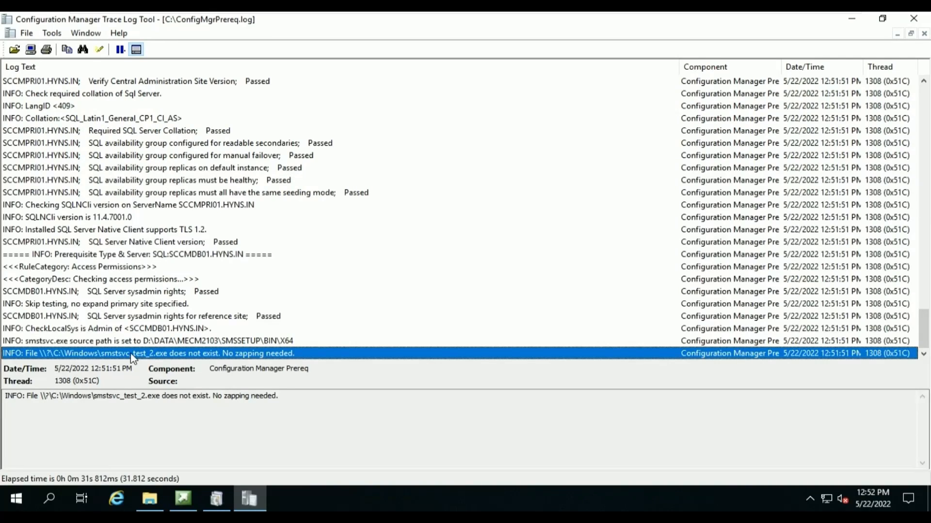
left_click(126, 329)
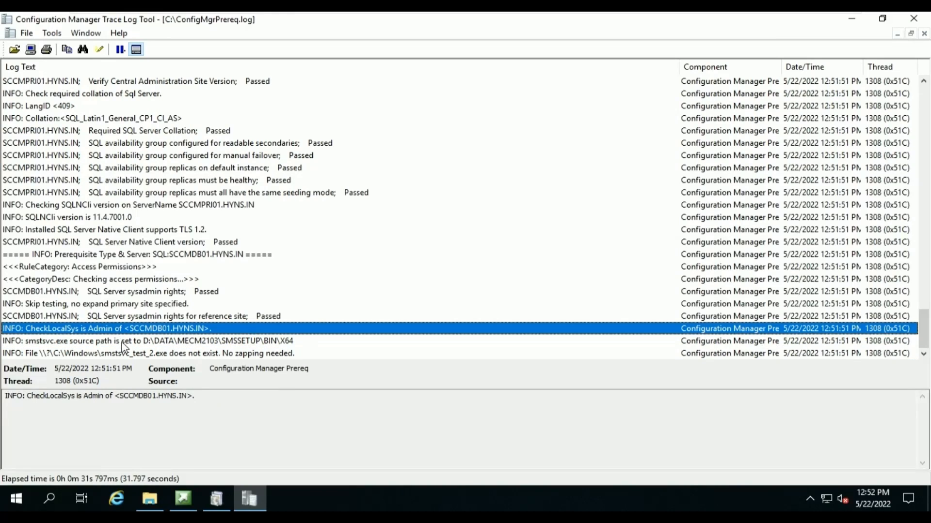
left_click(124, 354)
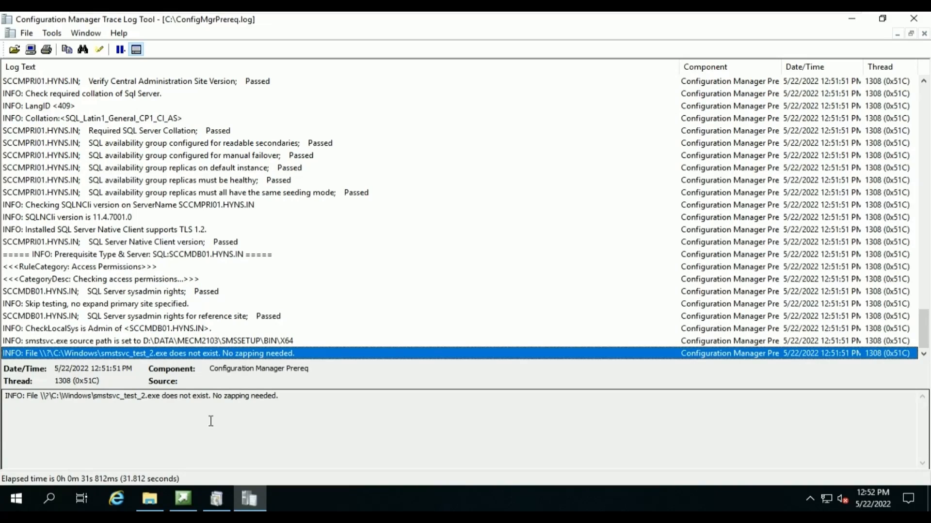
Step: Read the details of the SQL Server security mode prerequisite in the setup wizard and begin the site installation
left_click(217, 499)
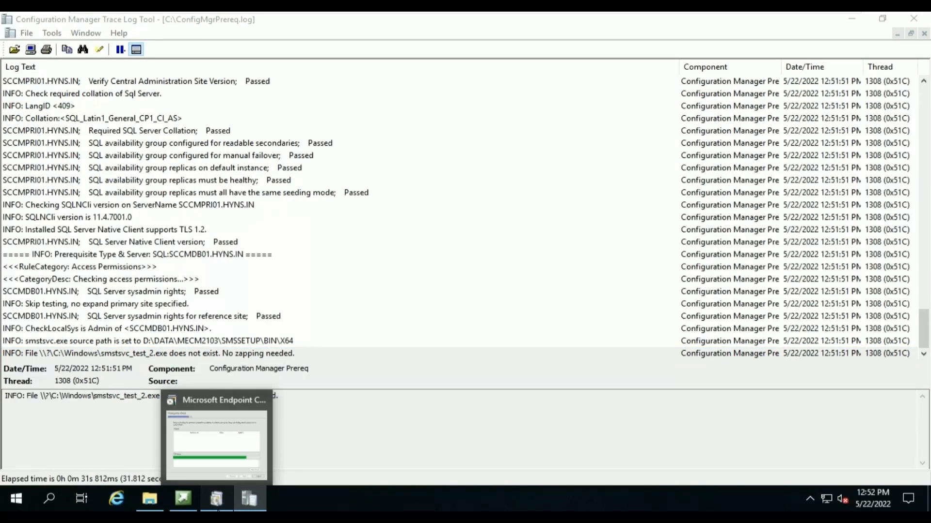
left_click_drag(374, 76, 553, 81)
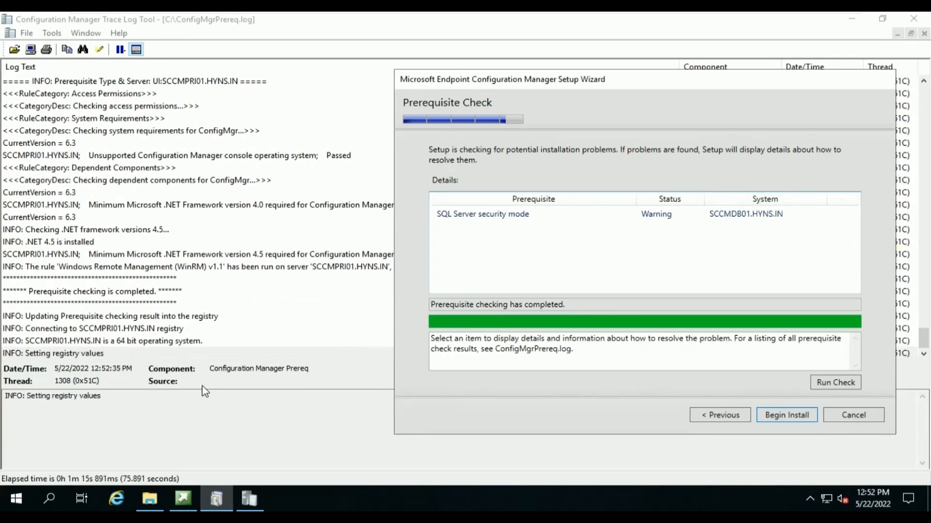
left_click(458, 218)
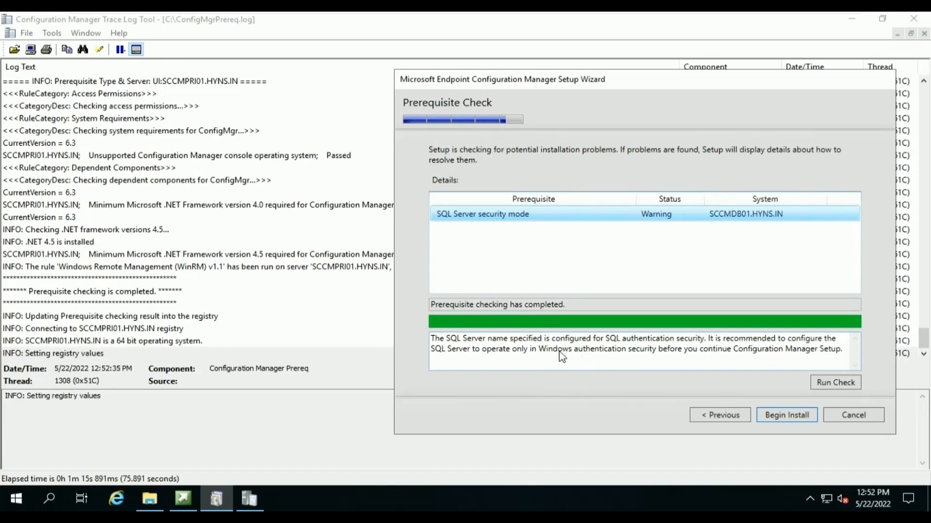
left_click_drag(539, 350, 628, 358)
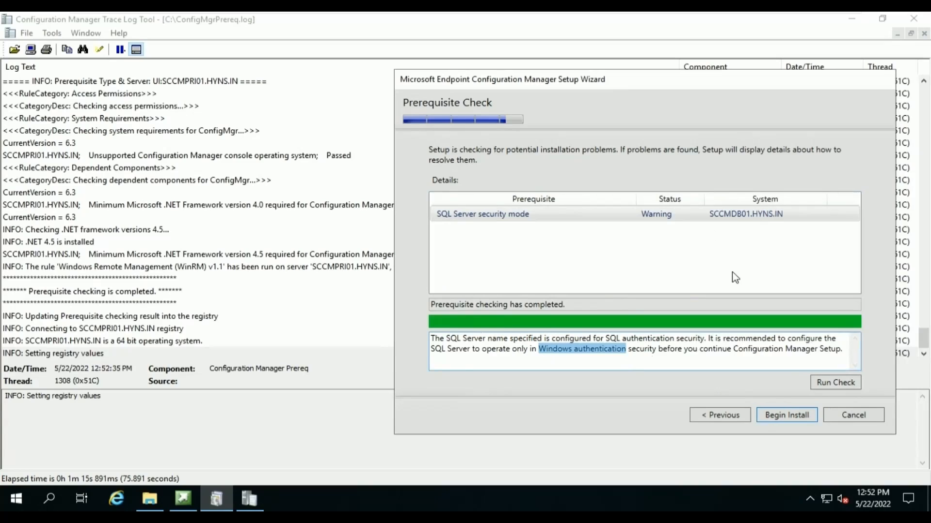
left_click(786, 416)
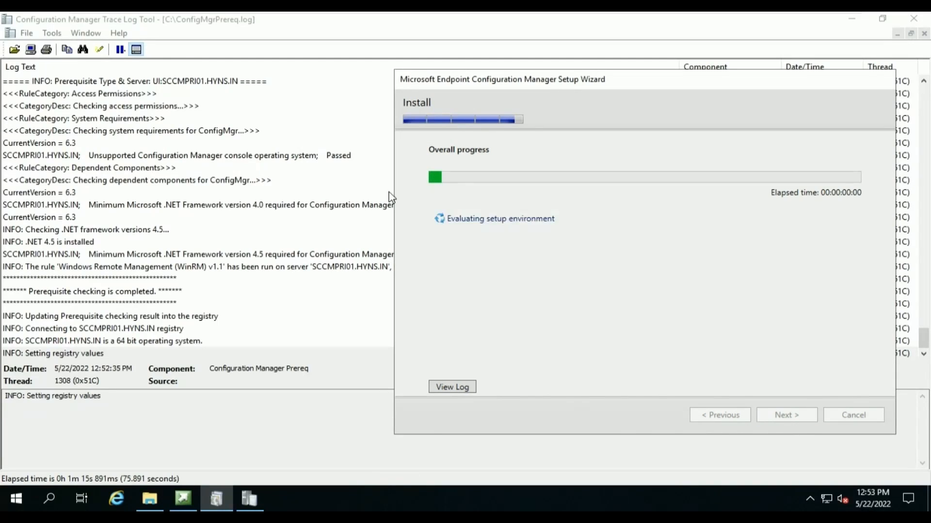
Step: Close the prerequisite log and open ConfigMgrSetup.log from the C: drive to monitor the installation
left_click(912, 20)
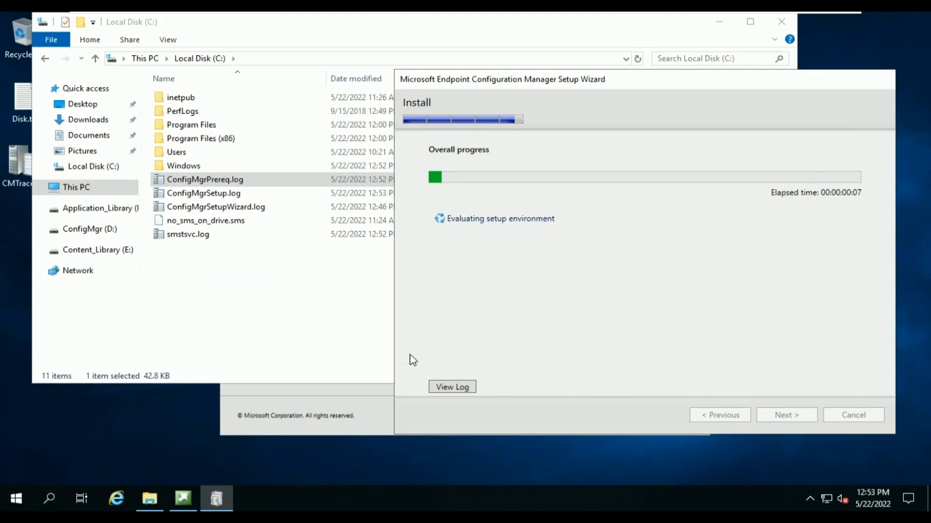
double_click(248, 201)
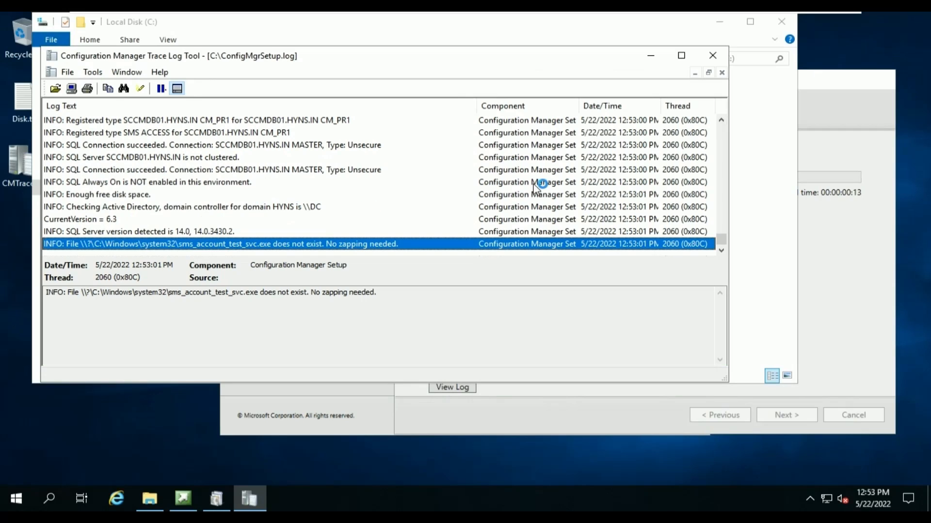
left_click(681, 55)
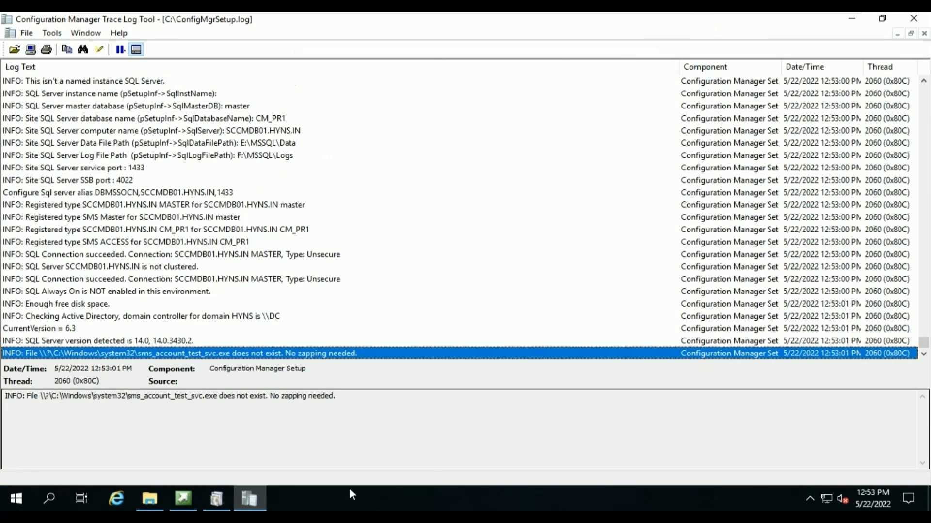
left_click(217, 500)
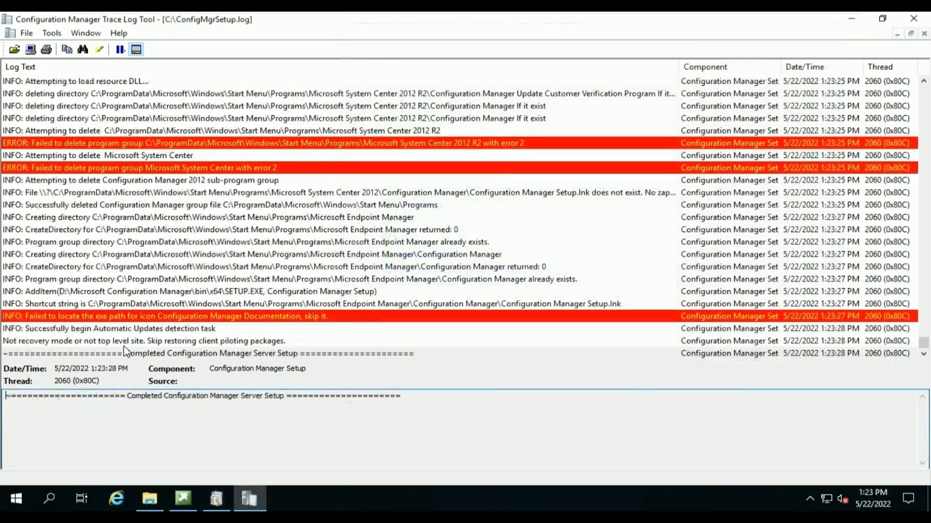
Step: Examine the final entries of ConfigMgrSetup.log and the status of the installed components in the setup wizard
left_click(76, 331)
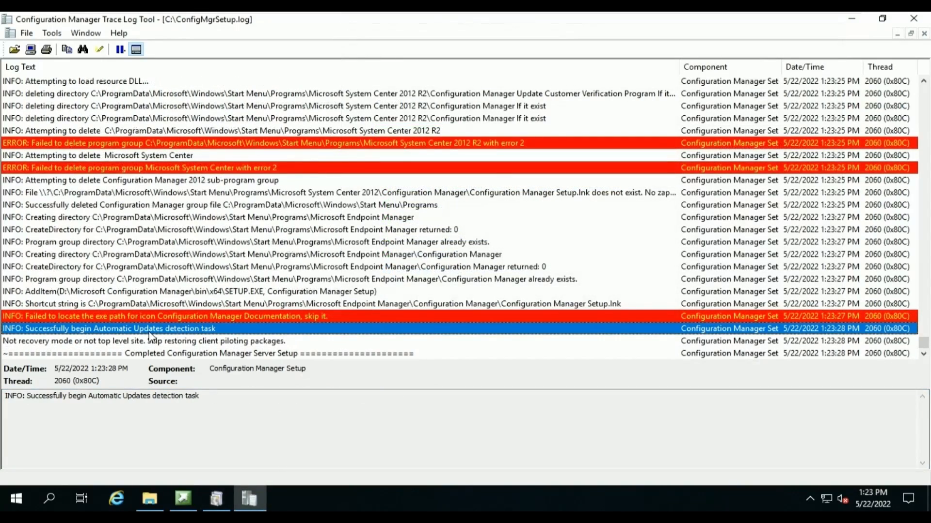
left_click(167, 342)
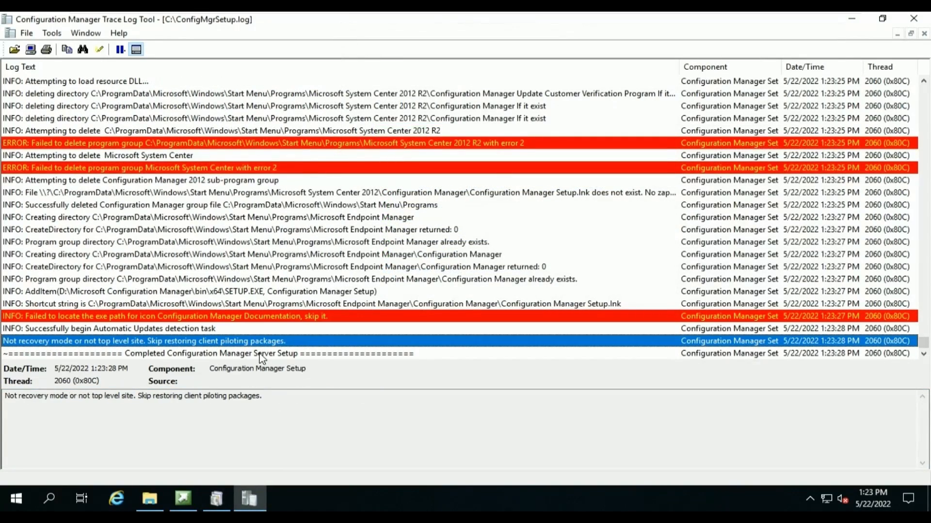
left_click(262, 354)
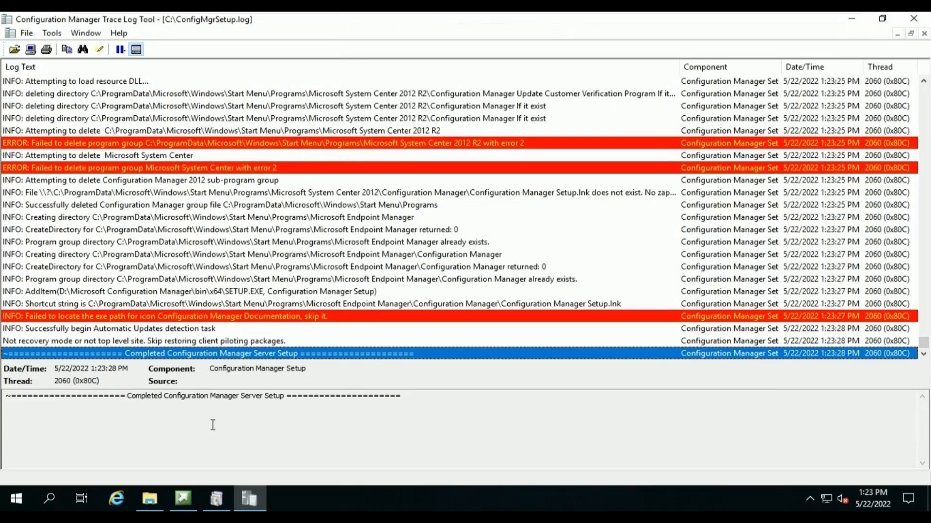
left_click(216, 504)
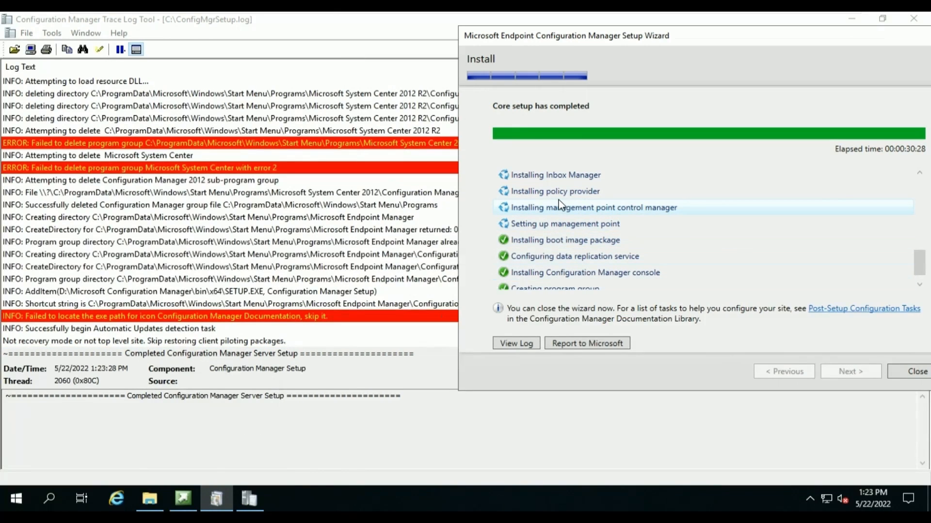
scroll(560, 206, "down", 1)
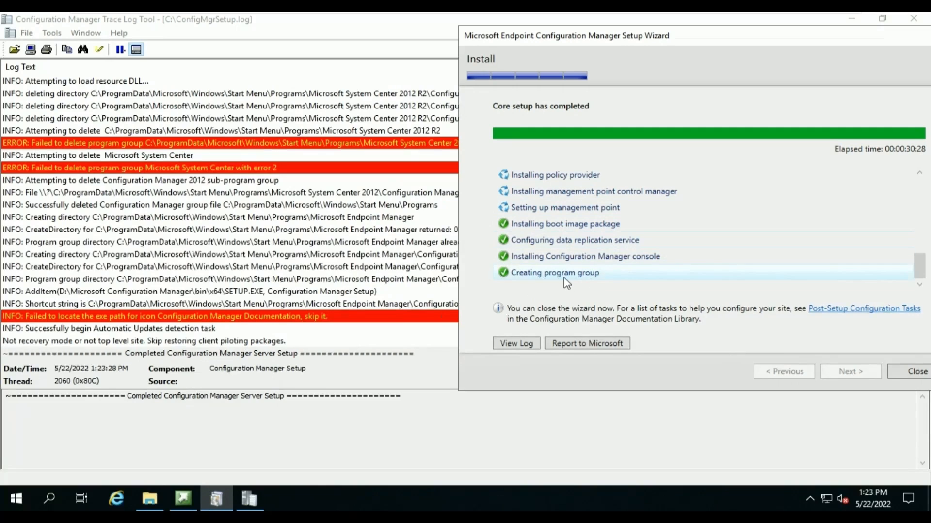
scroll(562, 277, "up", 1)
scroll(562, 277, "up", 2)
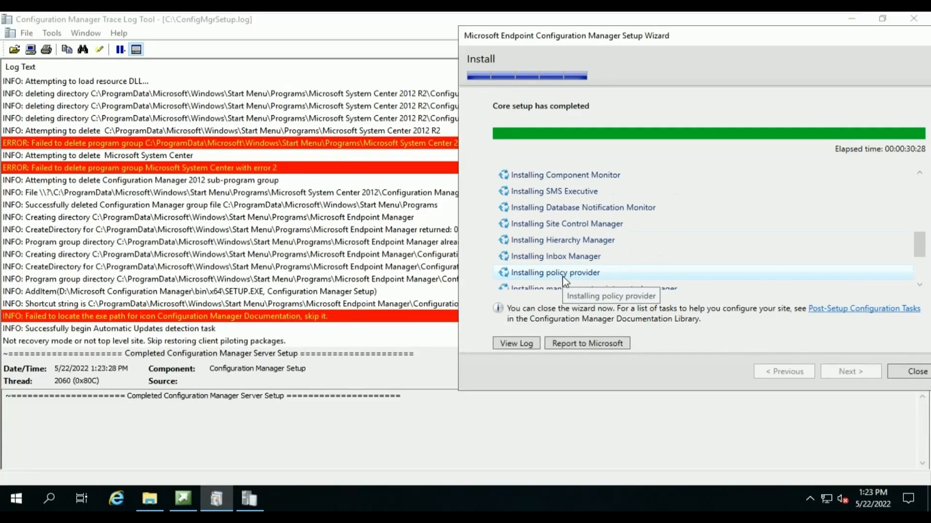
scroll(594, 281, "down", 3)
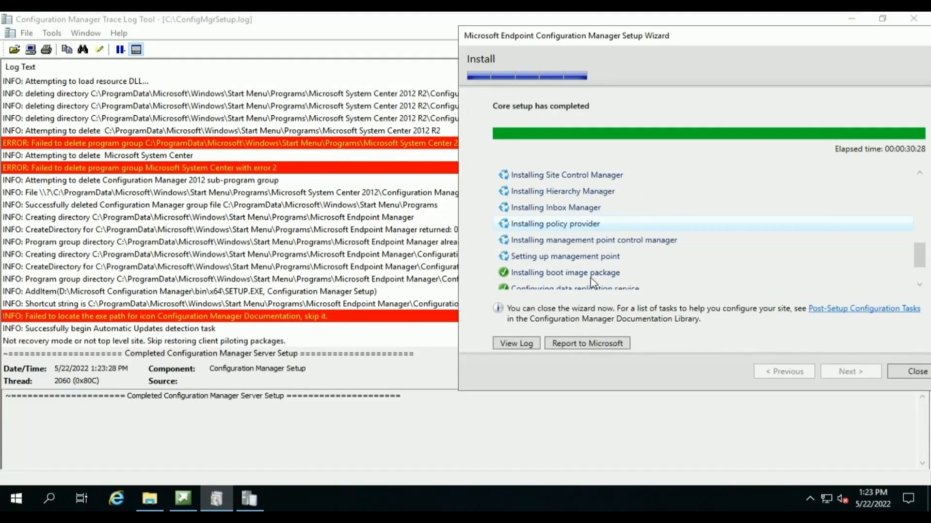
Step: Close the setup wizard and the setup log, and exit the installation splash screen
left_click(915, 373)
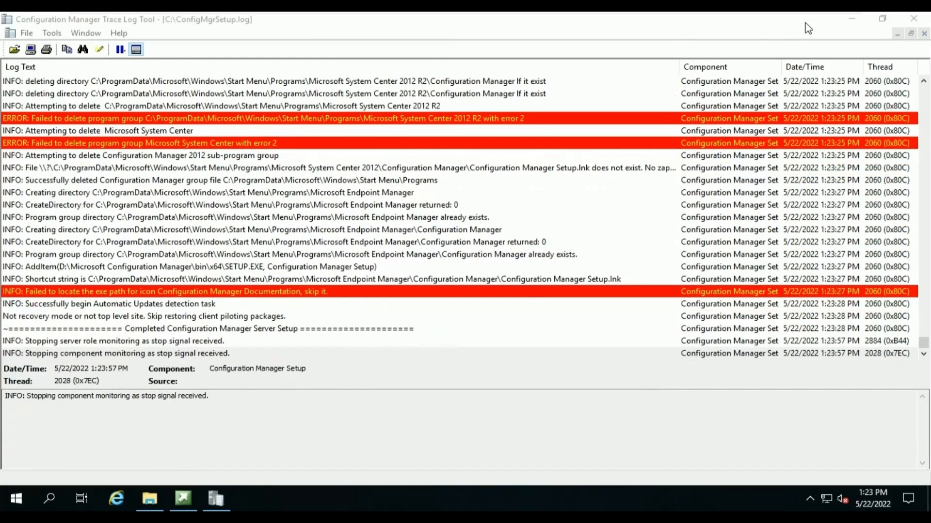
left_click(913, 22)
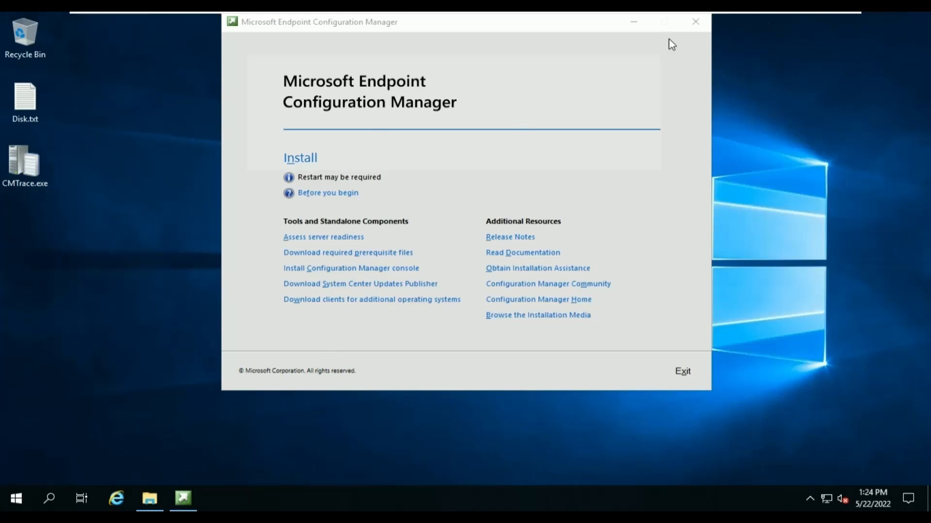
left_click(684, 371)
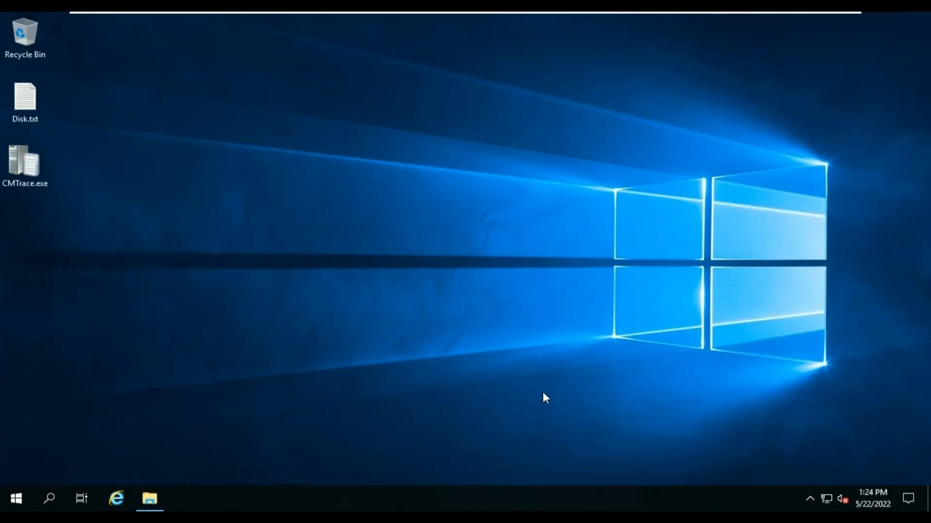
Step: Open sitecomp.log from D:\Microsoft Configuration Manager\Logs in a maximized log viewer
left_click(151, 501)
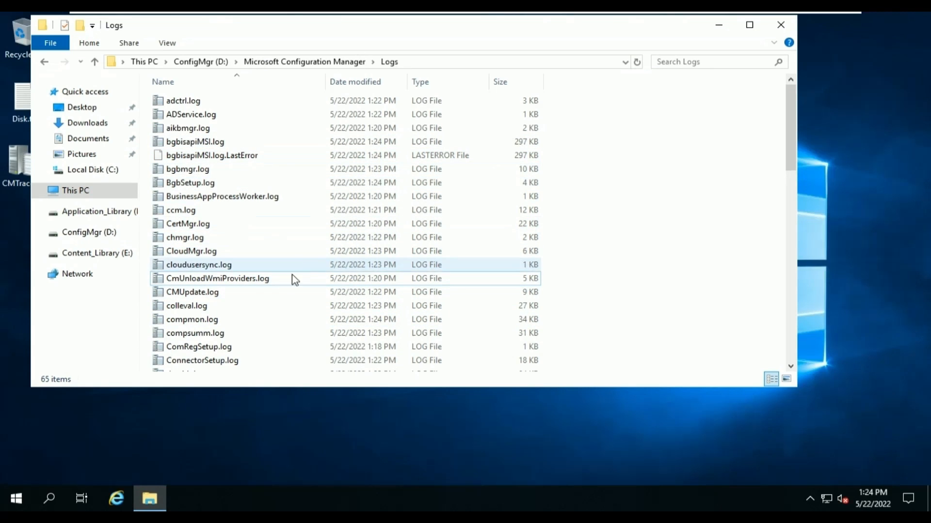
left_click(255, 296)
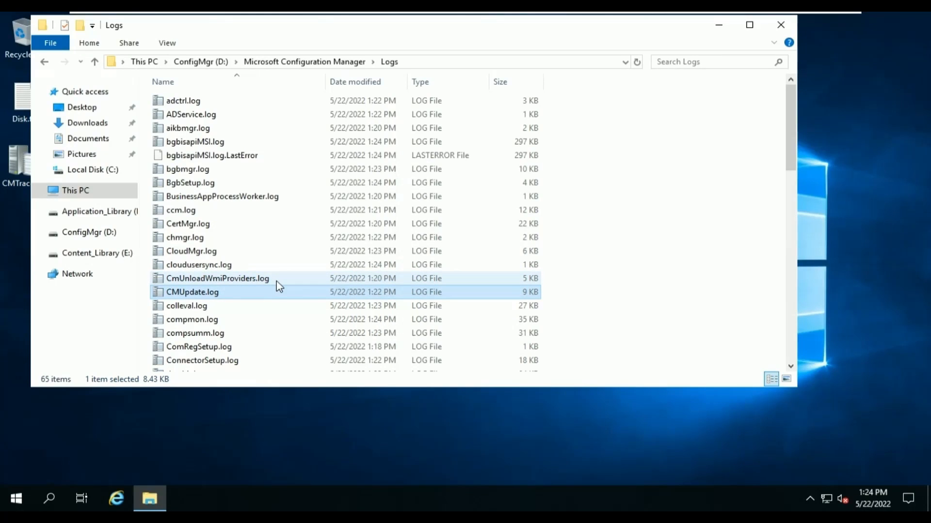
key("s")
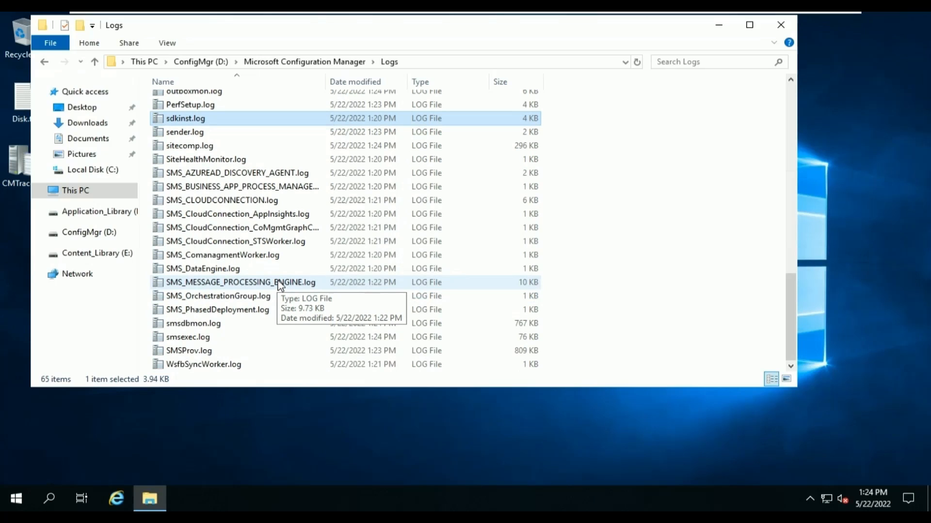
double_click(264, 153)
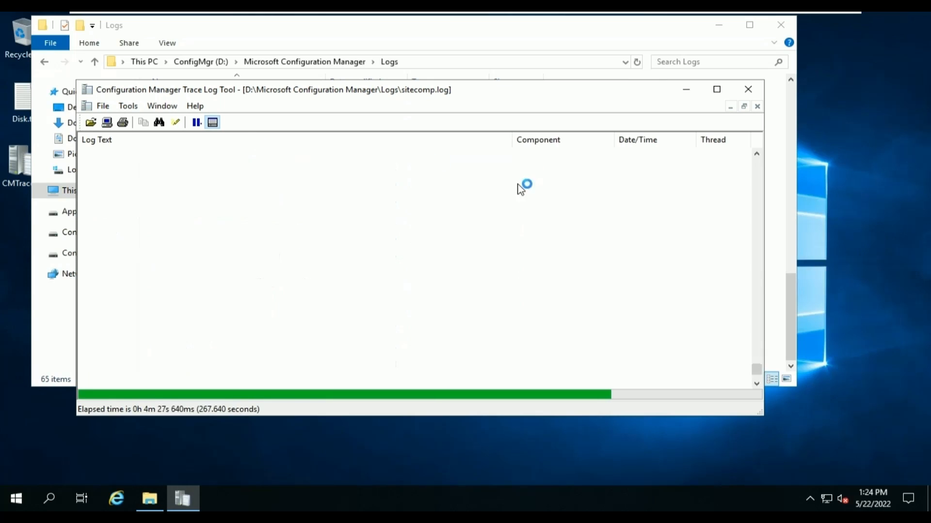
left_click(716, 94)
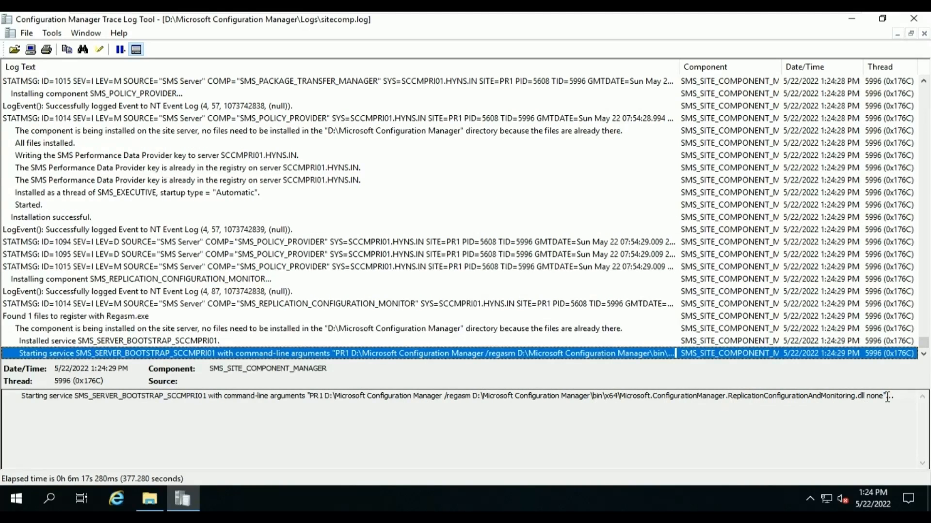
Step: Examine the bootstrap service's command-line arguments in the latest sitecomp.log entries and return to the Logs folder
left_click_drag(887, 396, 300, 410)
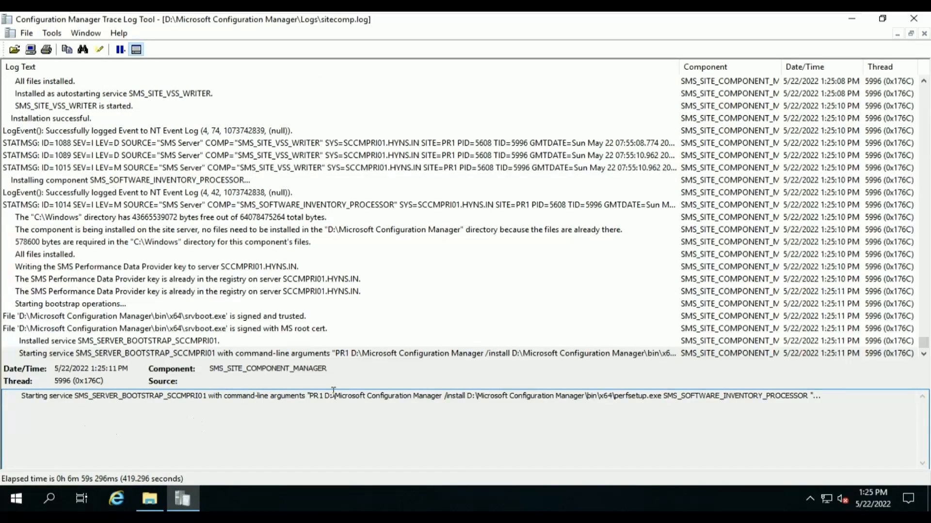
left_click_drag(311, 395, 815, 399)
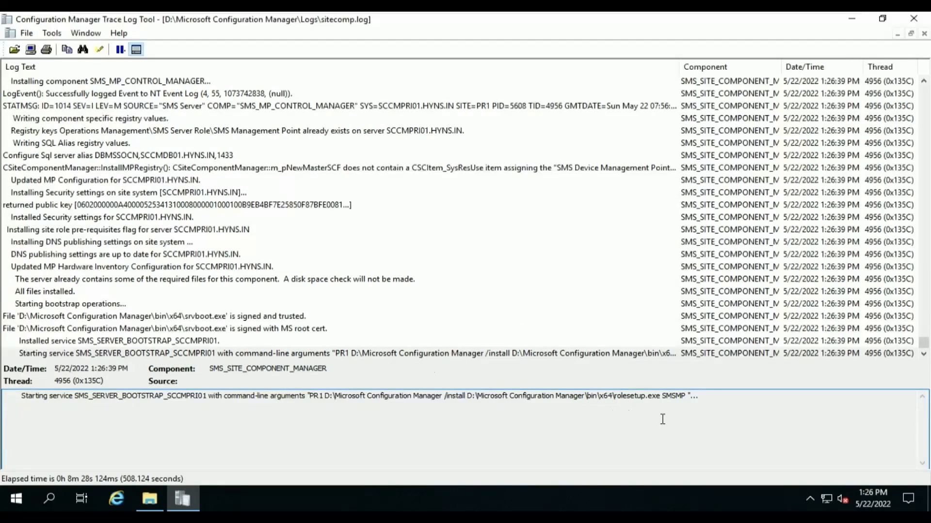
left_click_drag(662, 398, 685, 404)
left_click(145, 500)
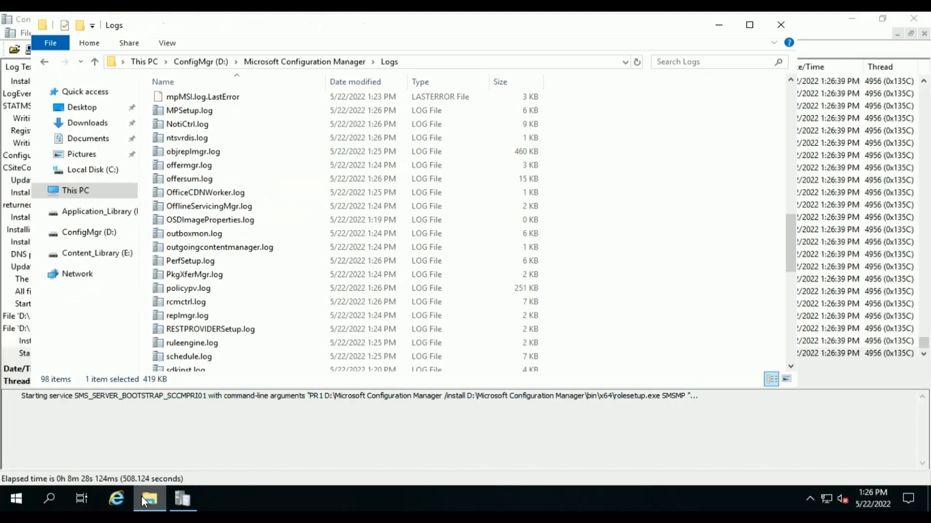
Step: Open MPSetup.log from the Microsoft Configuration Manager Logs folder in a maximized log viewer
left_click(334, 248)
key("m")
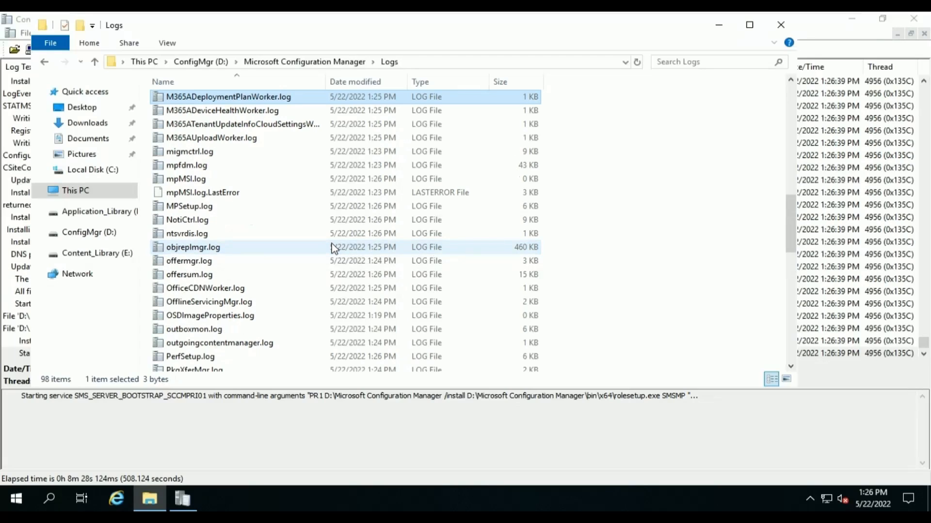
left_click(301, 216)
double_click(300, 216)
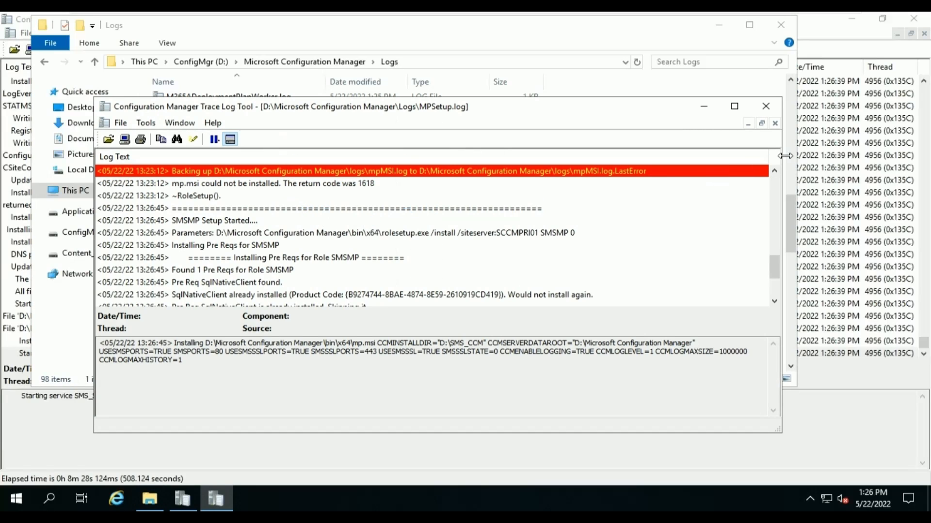
left_click(734, 106)
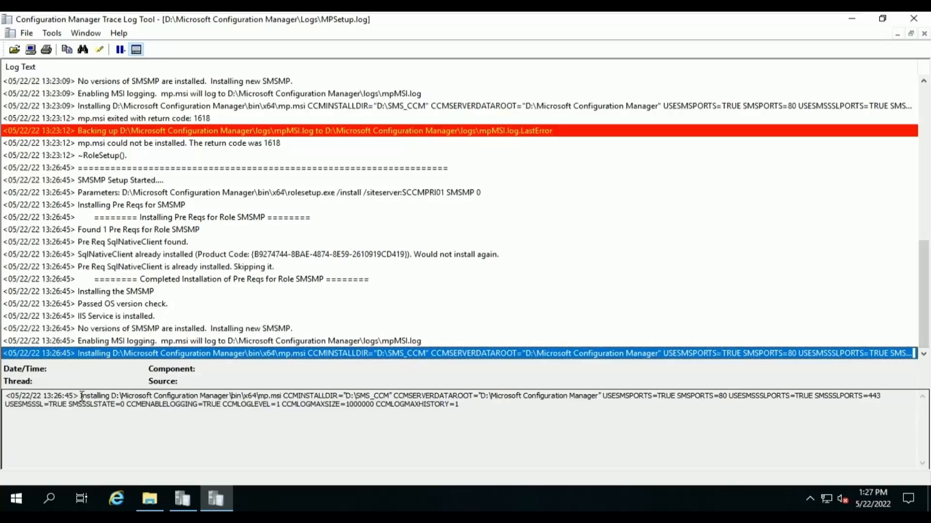
Step: Examine the mp.msi installation command and the return code entries at the end of MPSetup.log, and close the log
left_click_drag(79, 396, 517, 409)
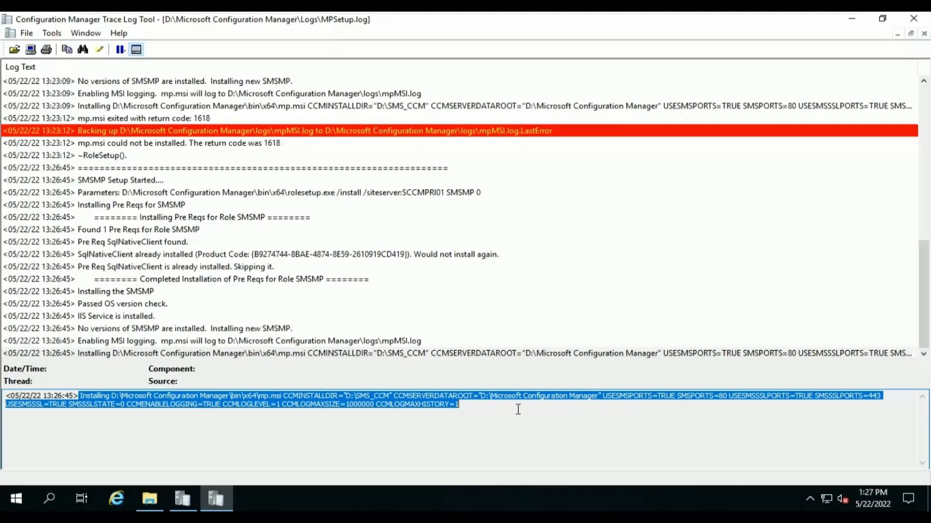
left_click(374, 444)
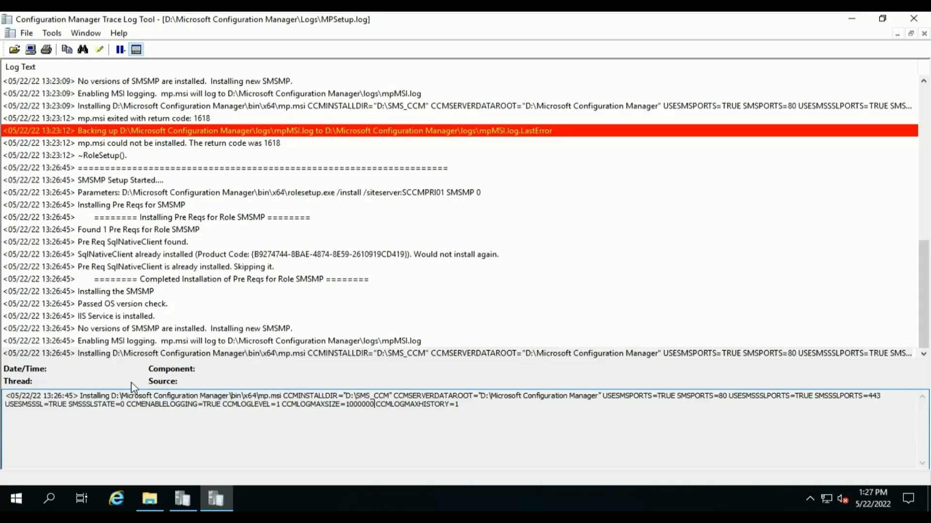
mouse_move(222, 502)
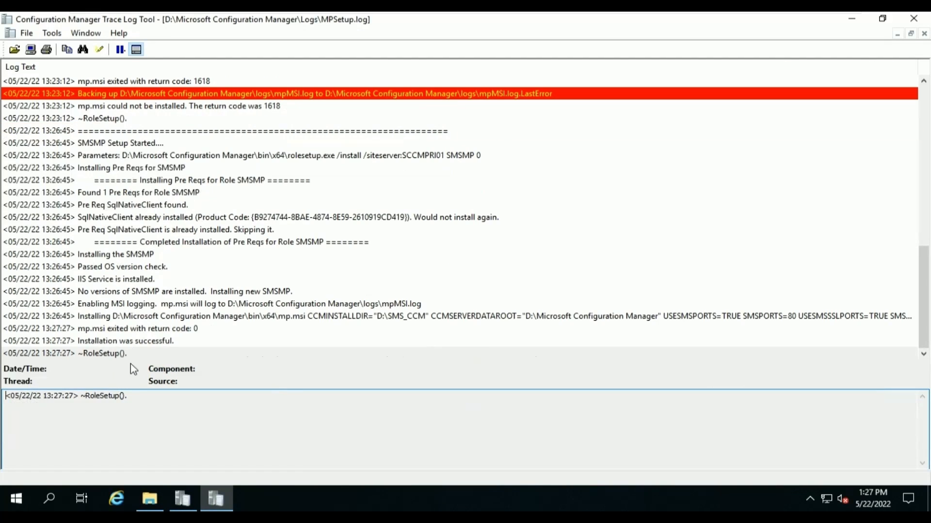
left_click(100, 342)
left_click(118, 354)
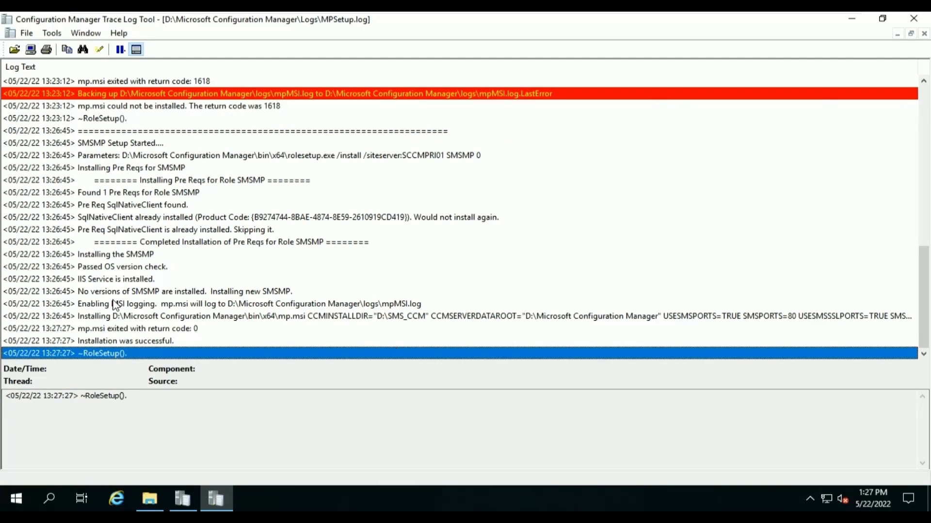
left_click(177, 331)
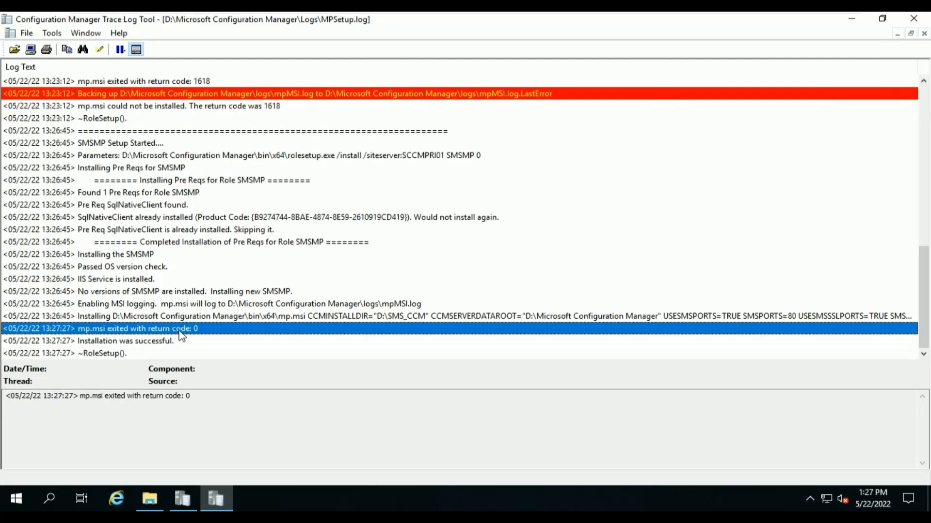
left_click(915, 24)
Step: Check the role argument of the latest bootstrap service entry in sitecomp.log and open BgbSetup.log from the Logs folder
left_click(333, 442)
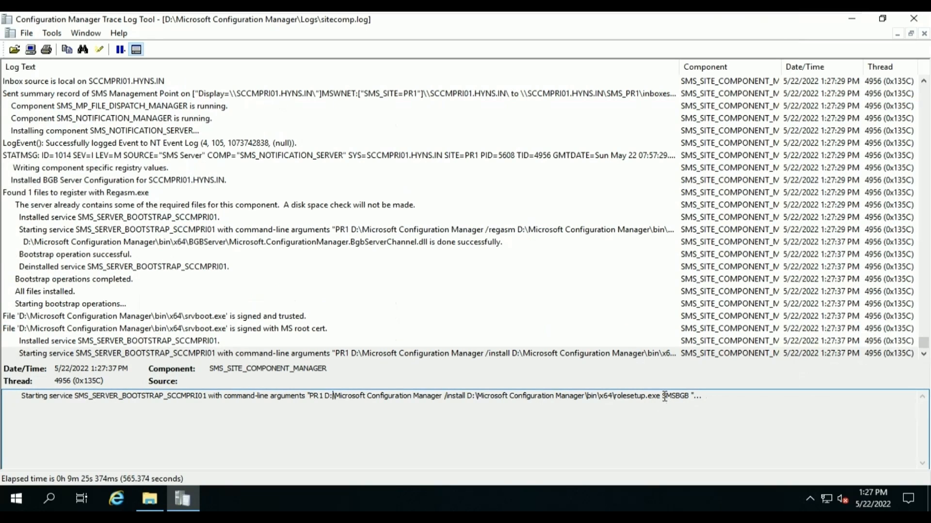
left_click_drag(663, 396, 705, 396)
left_click(153, 502)
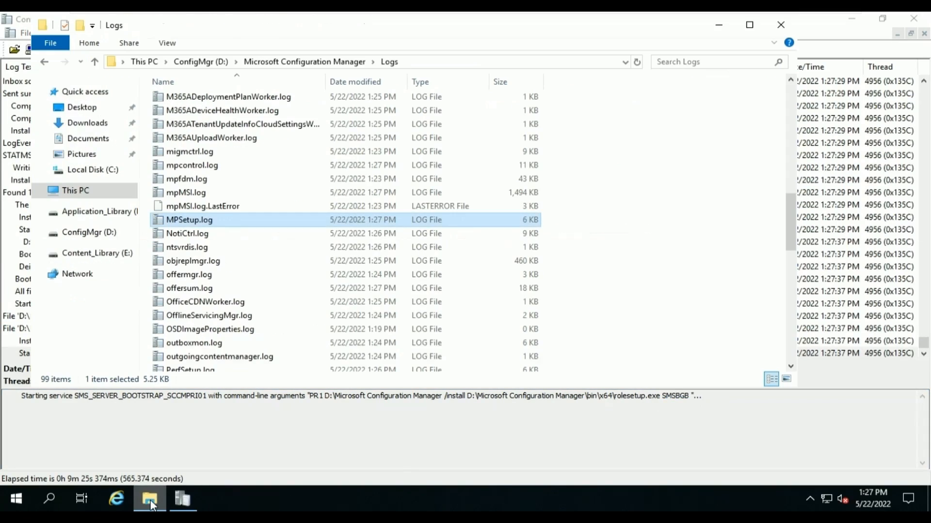
left_click(240, 253)
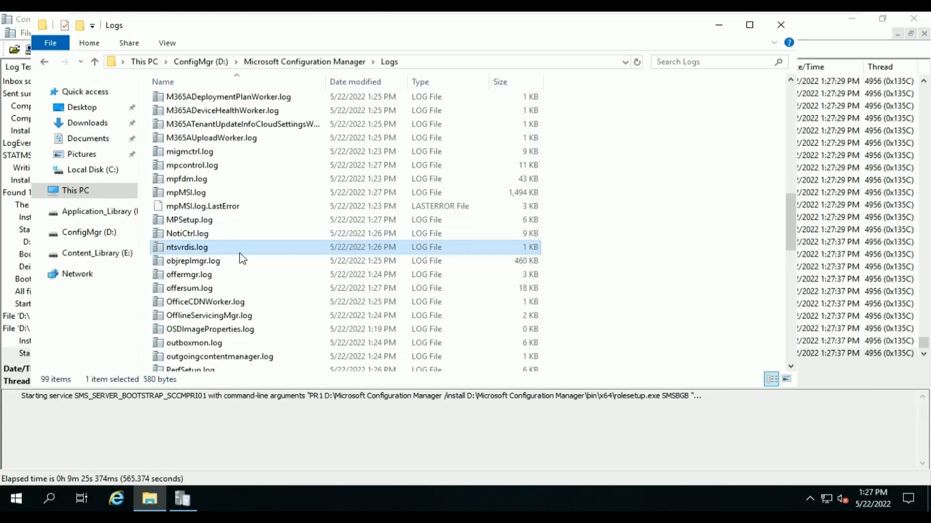
key("b")
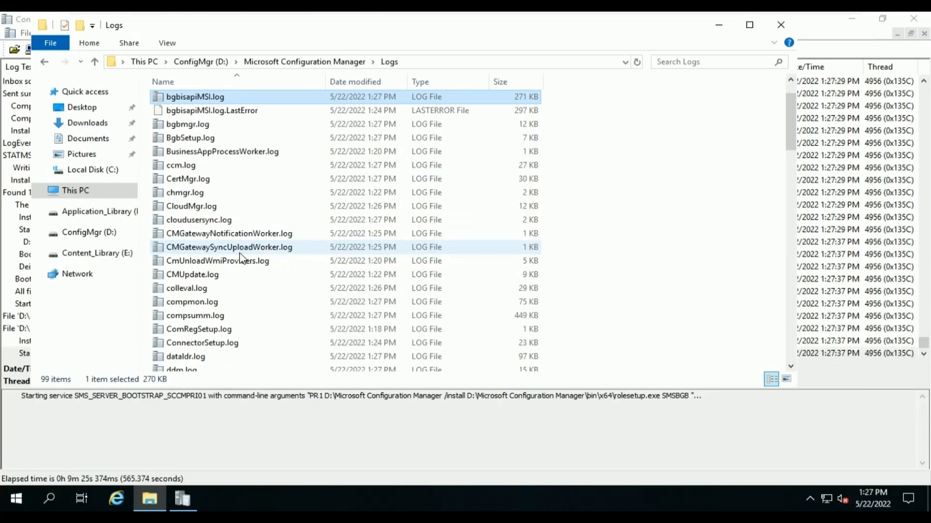
double_click(262, 138)
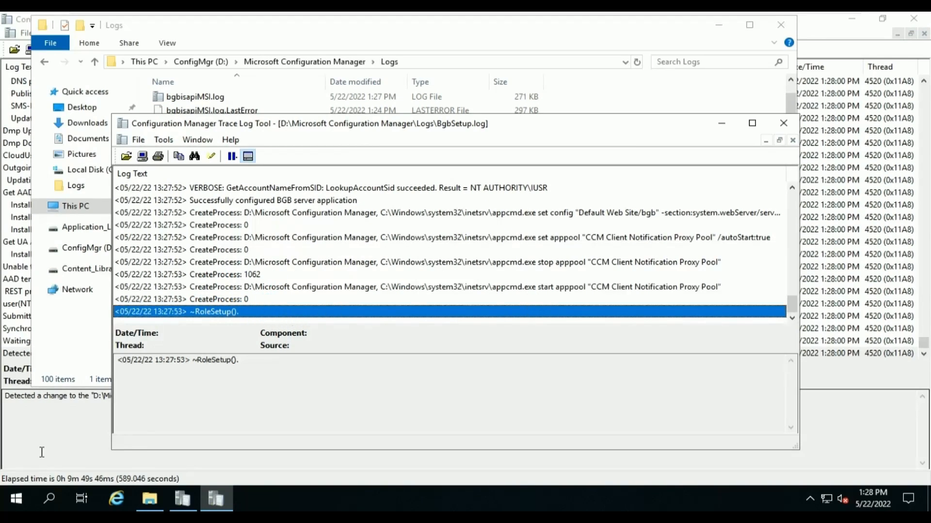
Step: Check the latest sitecomp.log entries, close BgbSetup.log, and minimize the sitecomp.log viewer and the Logs folder
left_click(46, 432)
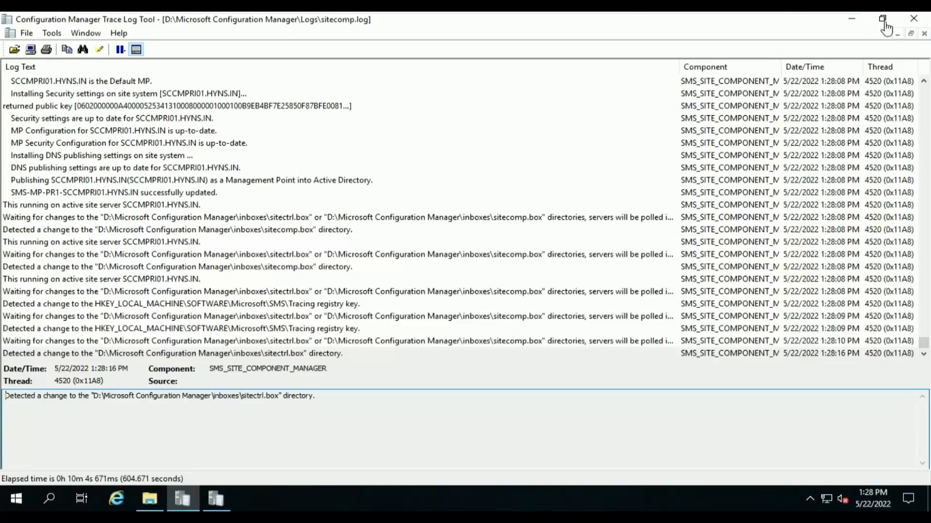
left_click(852, 20)
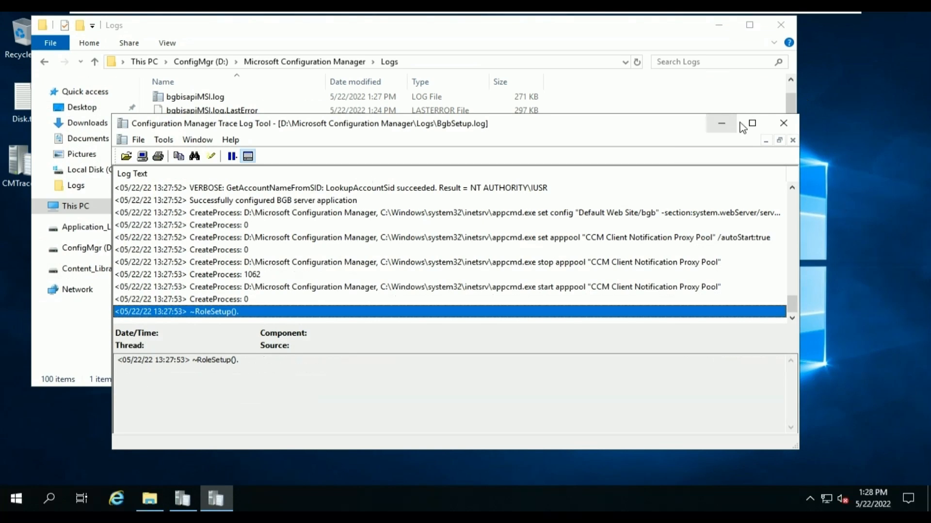
left_click(783, 123)
left_click(724, 29)
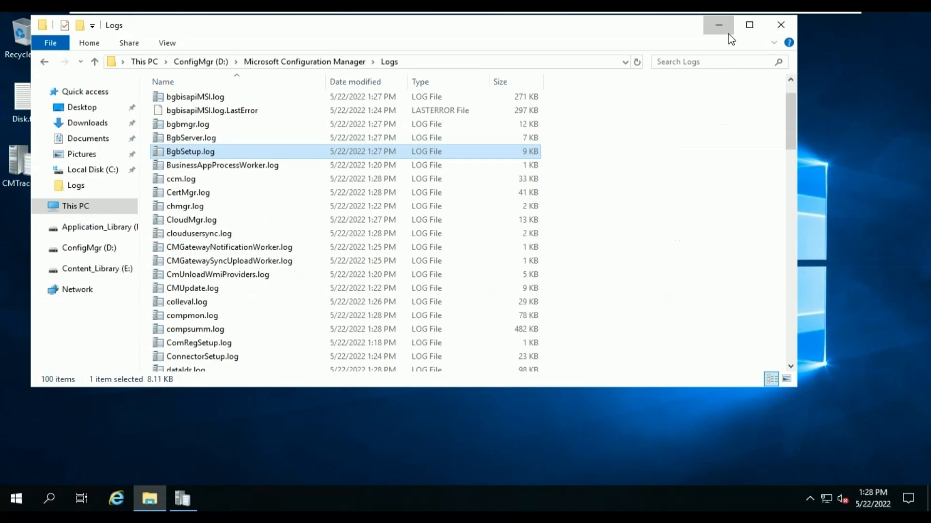
Step: Launch the Configuration Manager Console on SCCMPRI01
left_click(21, 501)
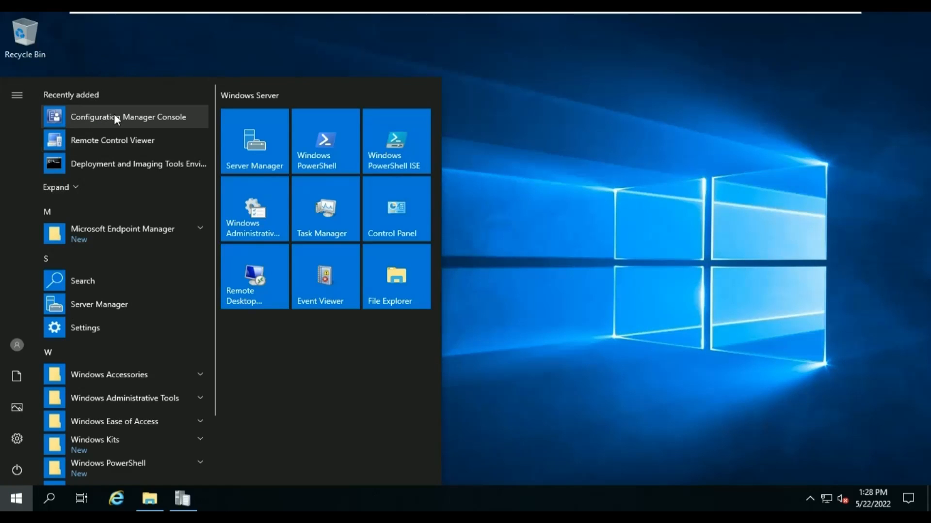
left_click(131, 118)
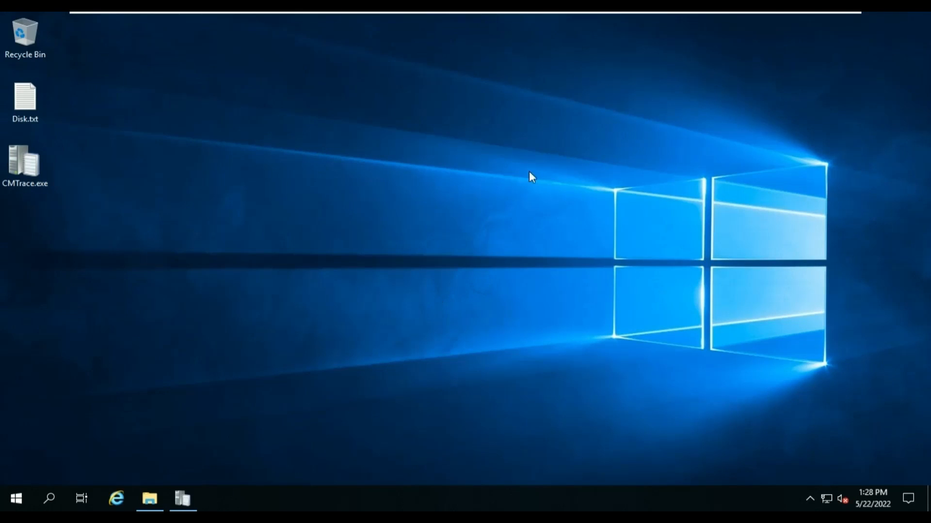
mouse_move(709, 13)
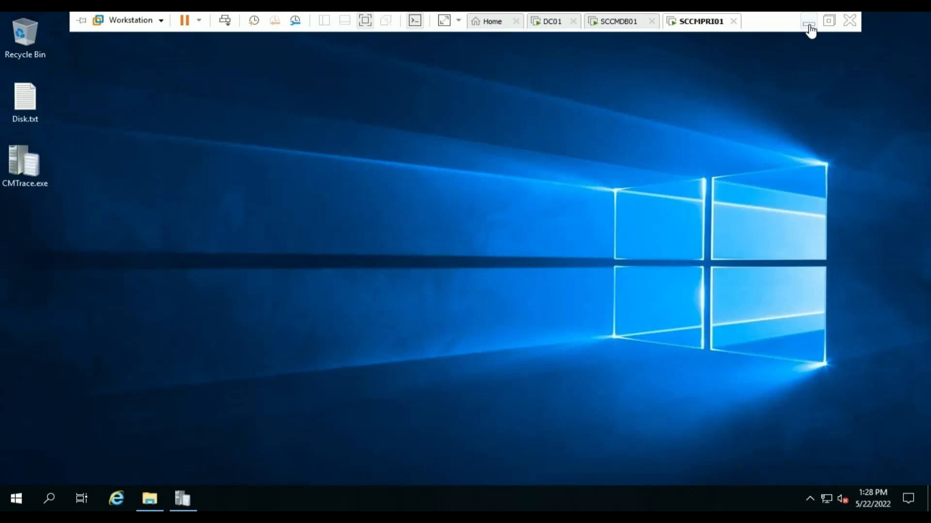
left_click(808, 24)
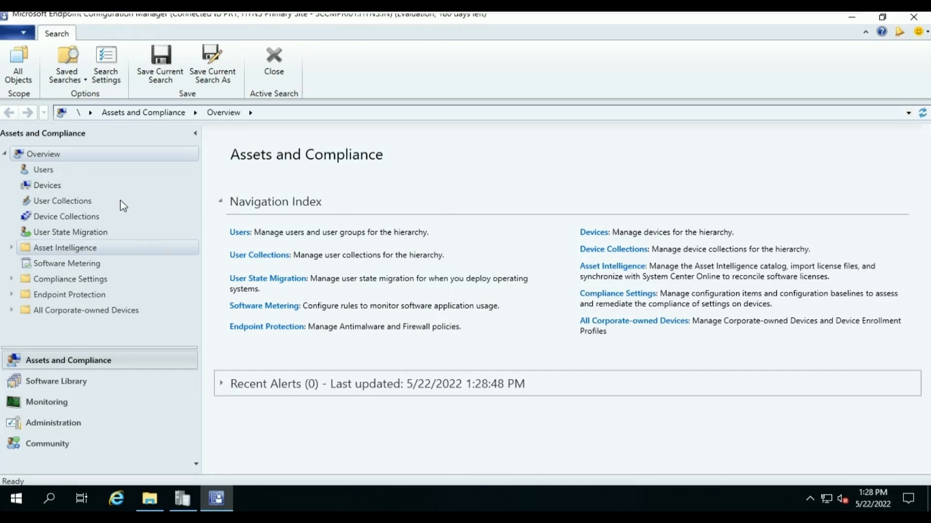
Step: Show the Site Status list under System Status in the Monitoring workspace and widen its Site System column to reveal full server names
left_click(59, 404)
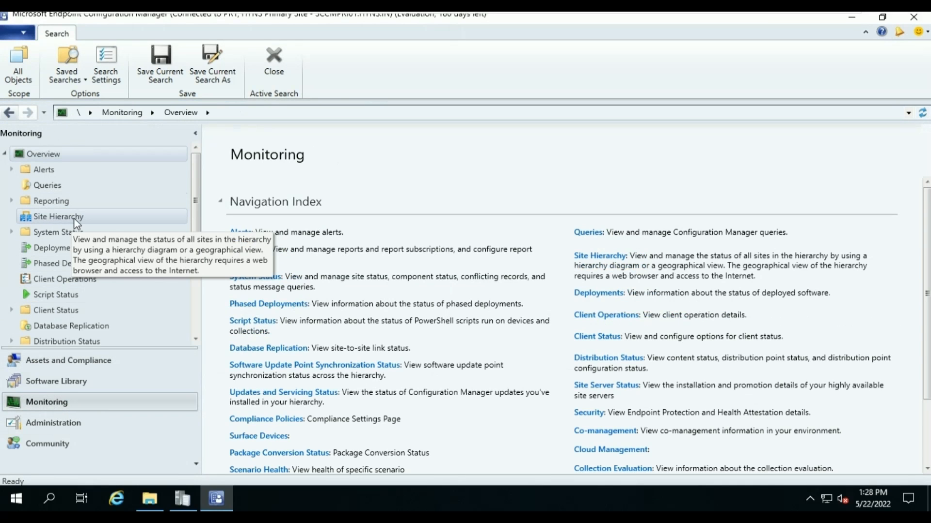
left_click(51, 232)
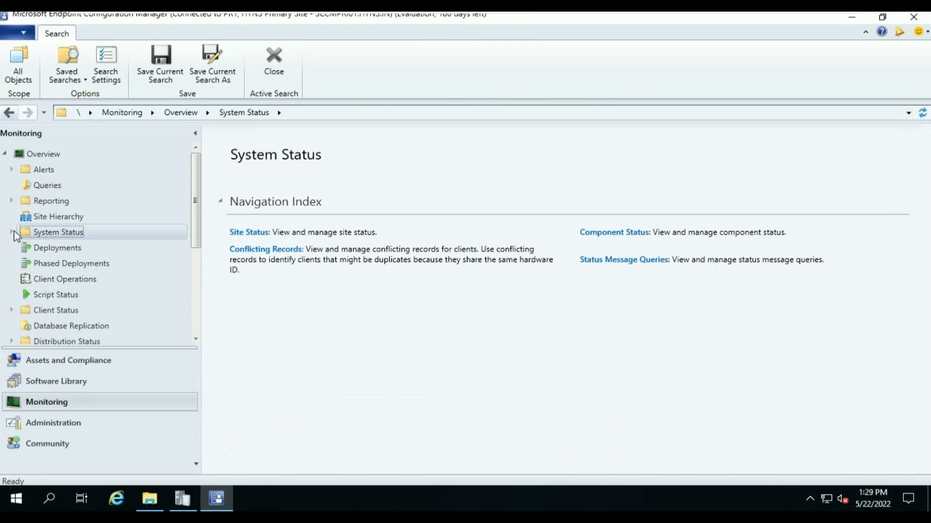
left_click(12, 232)
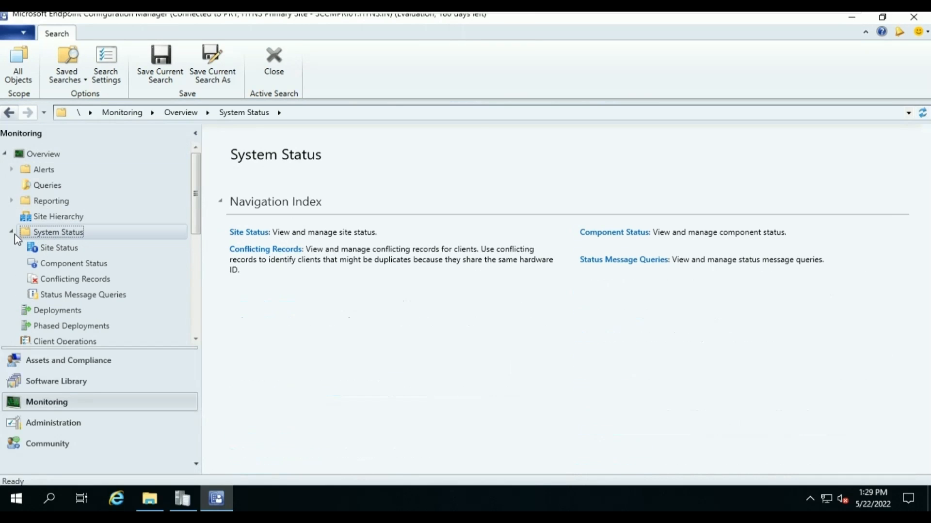
left_click(128, 252)
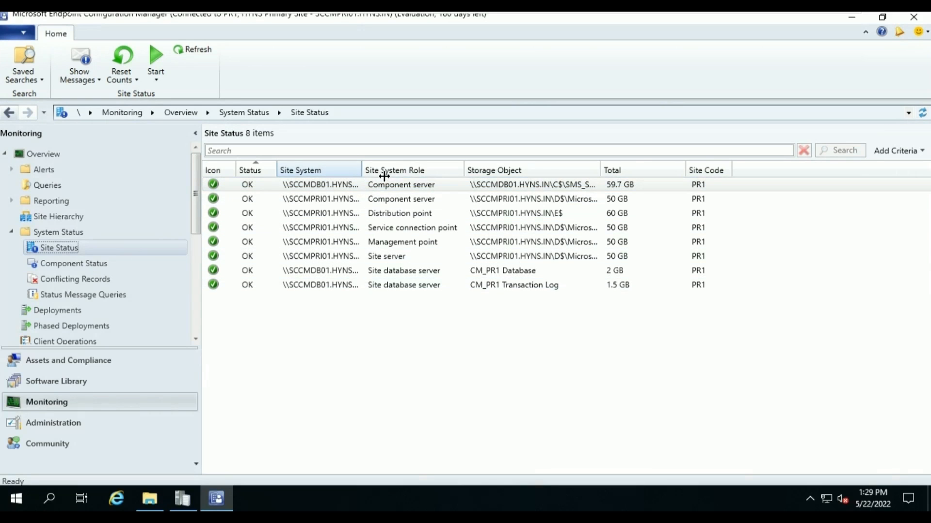
left_click_drag(362, 170, 412, 171)
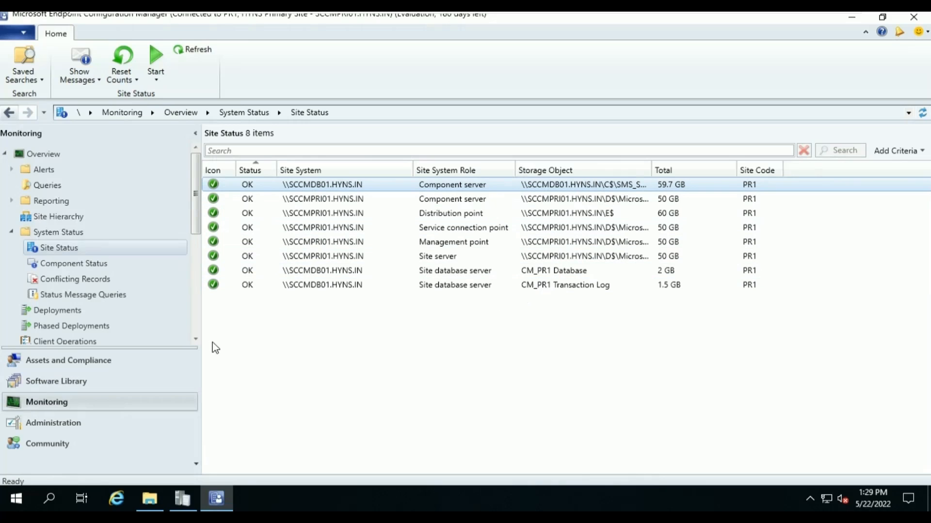
Step: Show the Component Status list, widen its Component column, and examine the status of all site components through the last entry
left_click(95, 267)
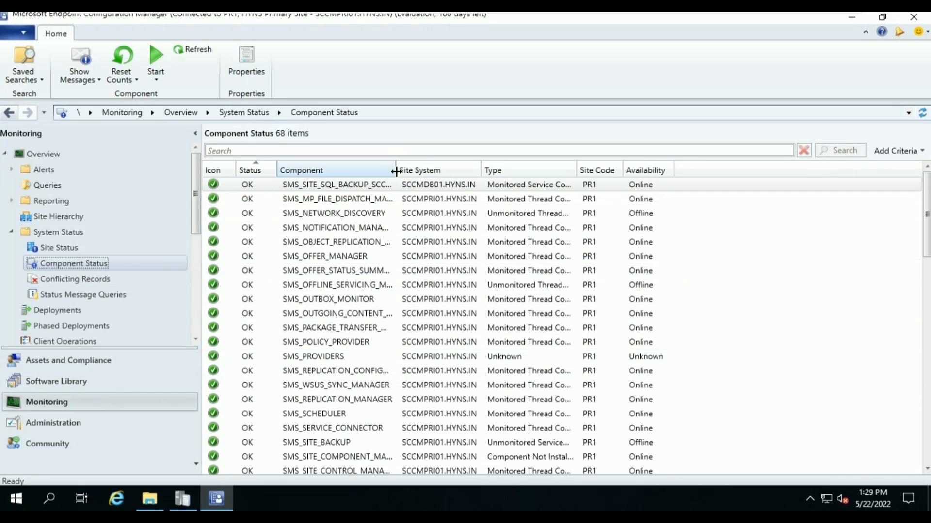
left_click_drag(394, 170, 469, 180)
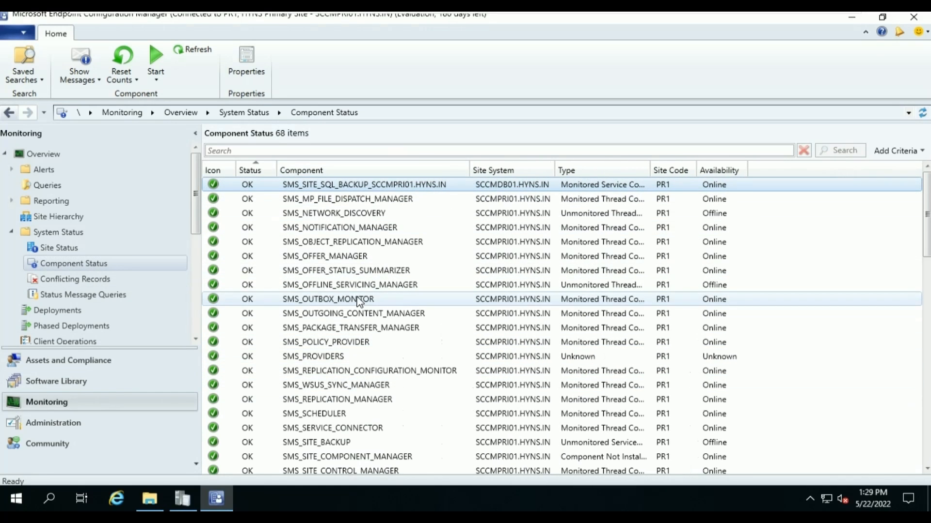
scroll(359, 272, "down", 13)
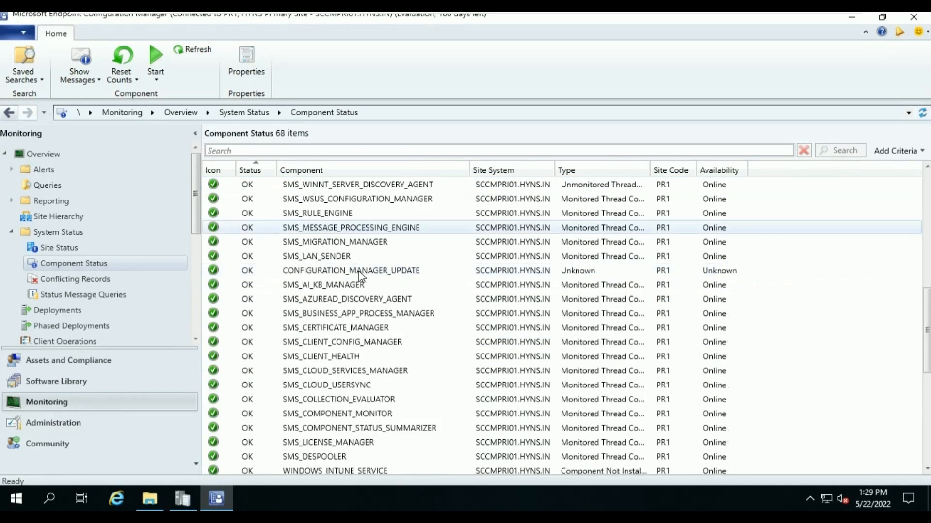
scroll(358, 272, "down", 4)
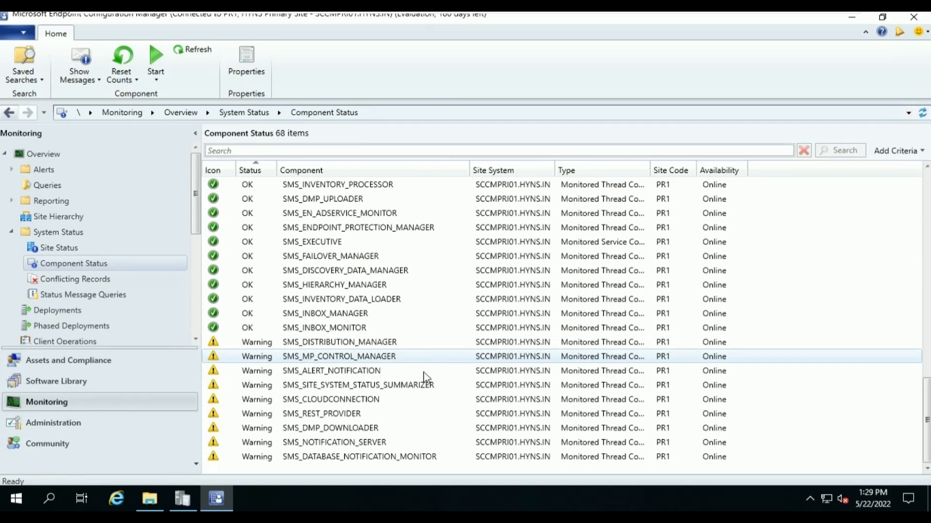
left_click(370, 457)
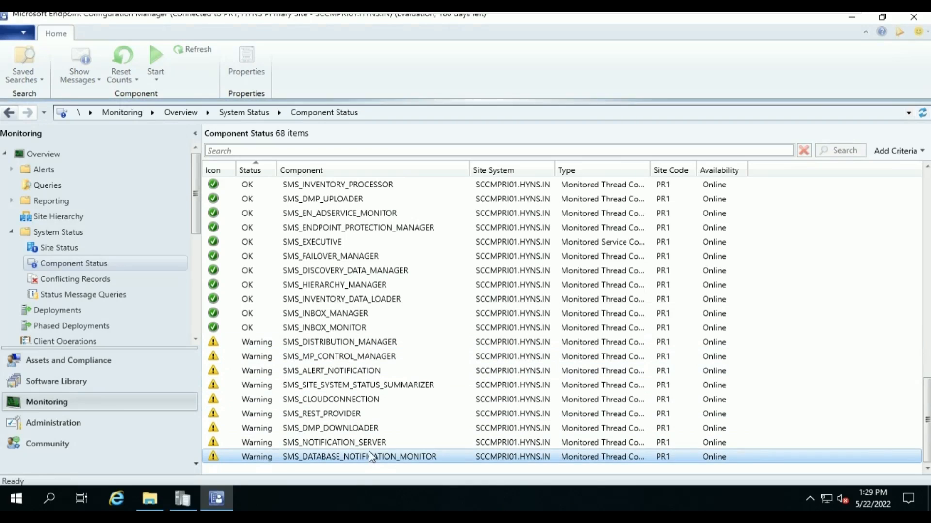
scroll(340, 291, "up", 9)
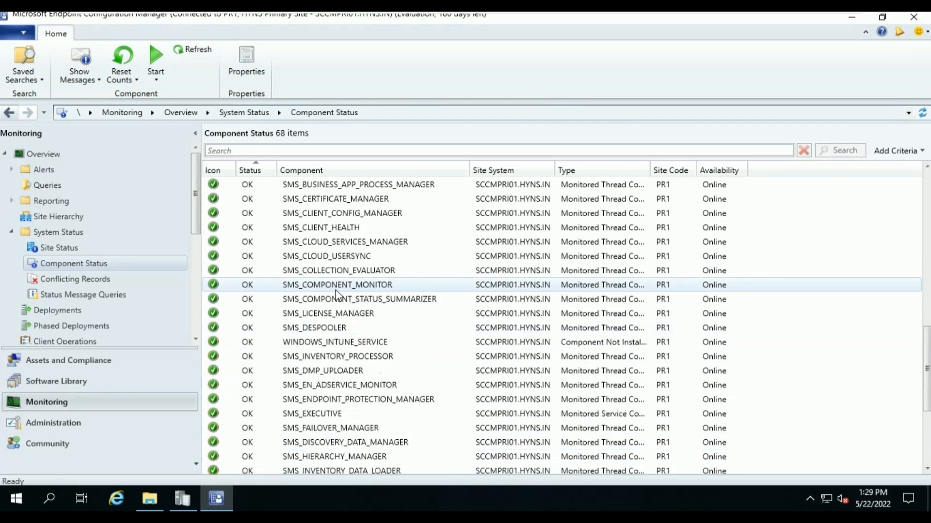
scroll(340, 297, "up", 7)
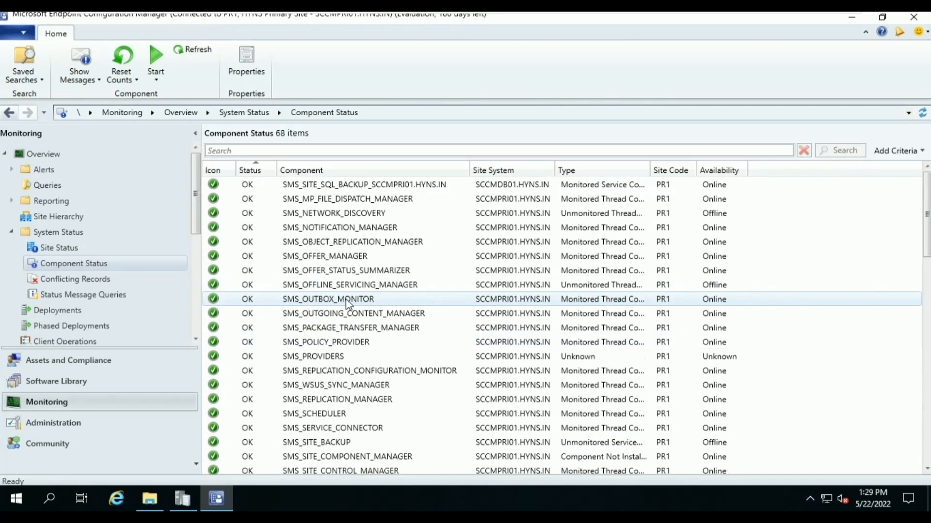
left_click(352, 284)
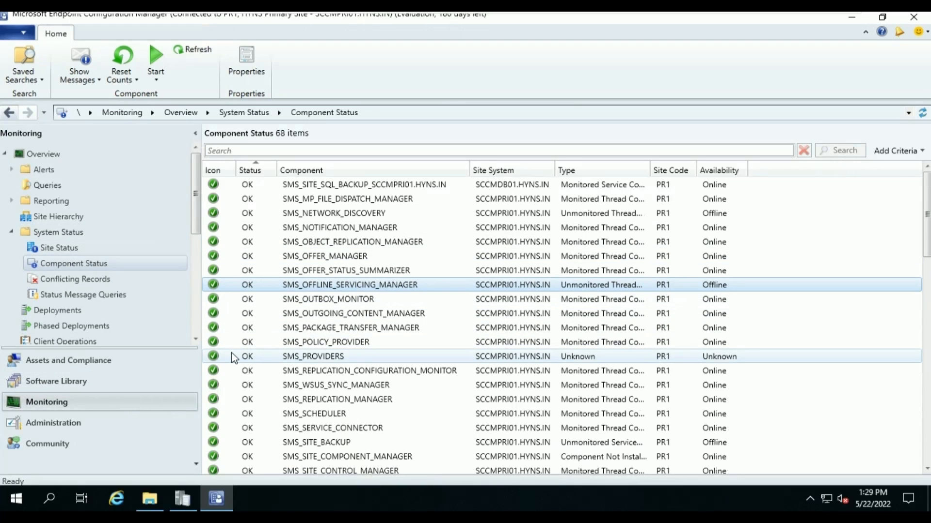